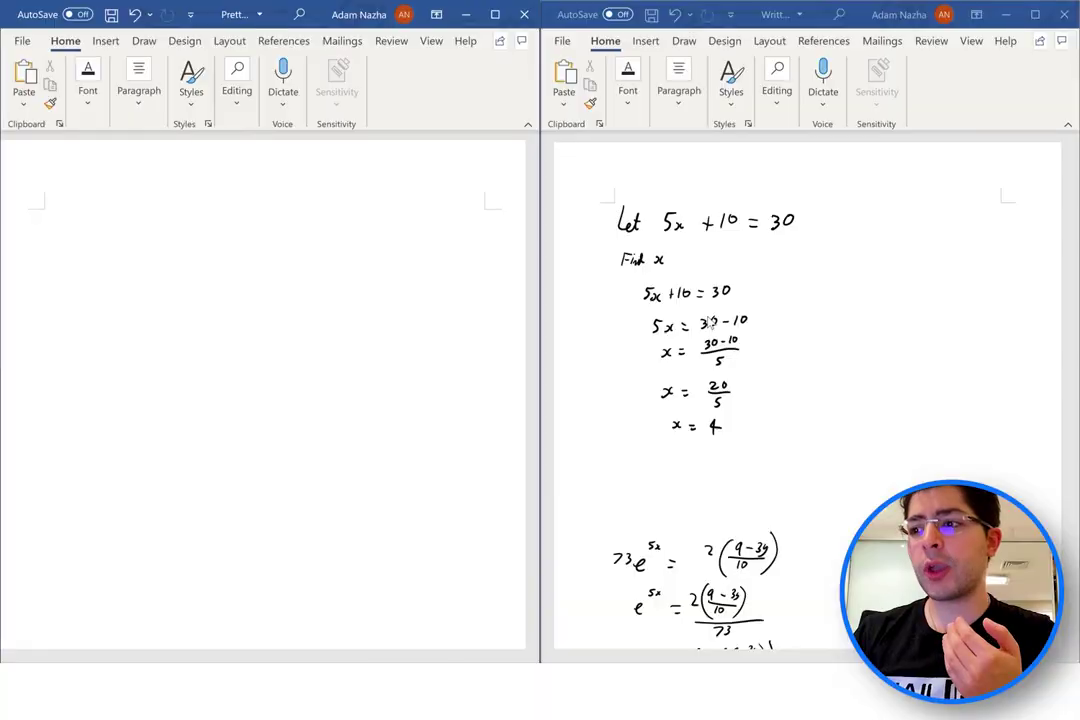
# Type the line 'Let 5x + 10 = 30' into the blank document
pyautogui.scroll(-20, 709, 322)
pyautogui.scroll(15, 709, 322)
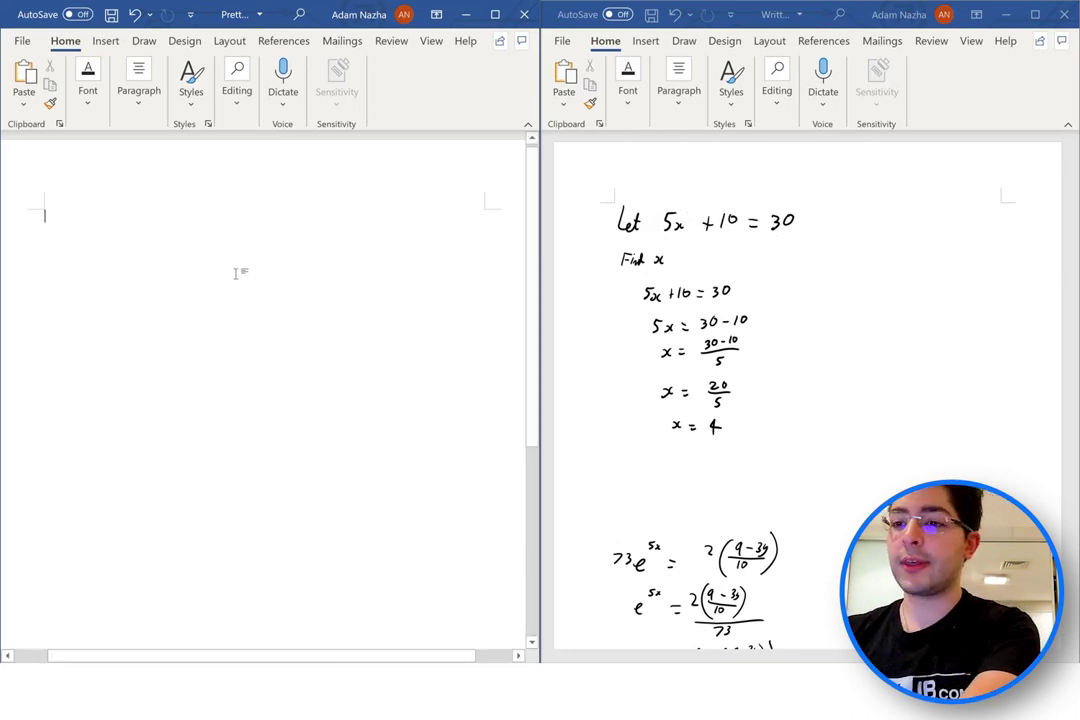
pyautogui.write('Let 5x + 10 = 30')
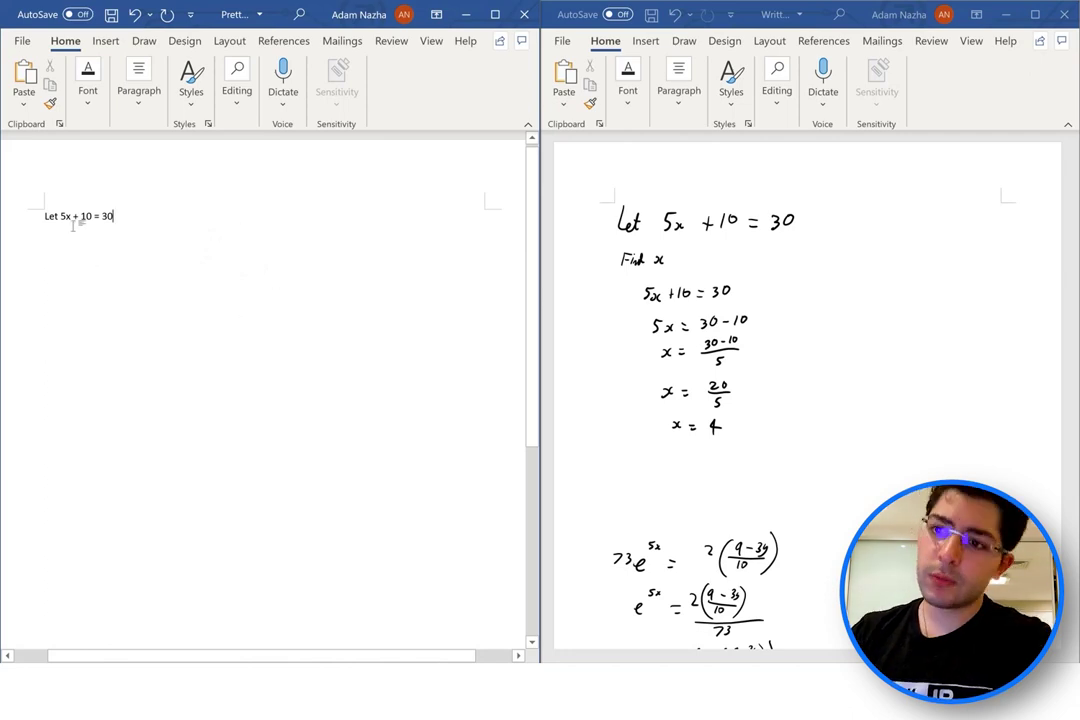
# Select the line 'Let 5x + 10 = 30' and convert it into an equation with Insert > Equation
pyautogui.click(8, 218)
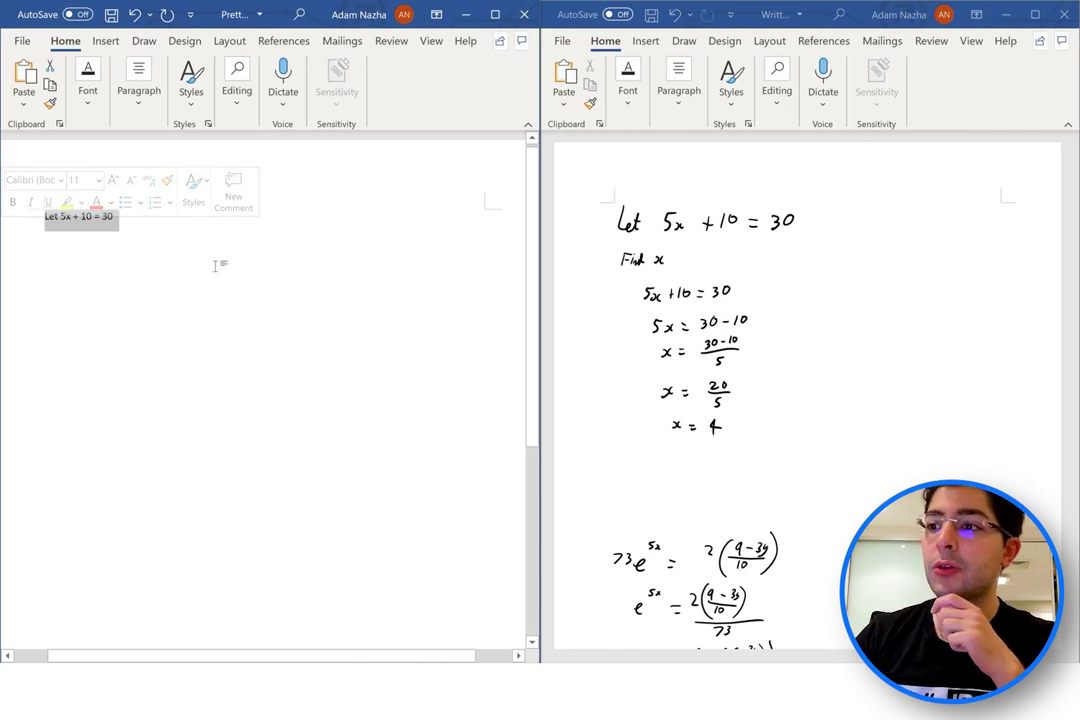
pyautogui.click(233, 233)
pyautogui.moveTo(133, 216); pyautogui.dragTo(12, 216)
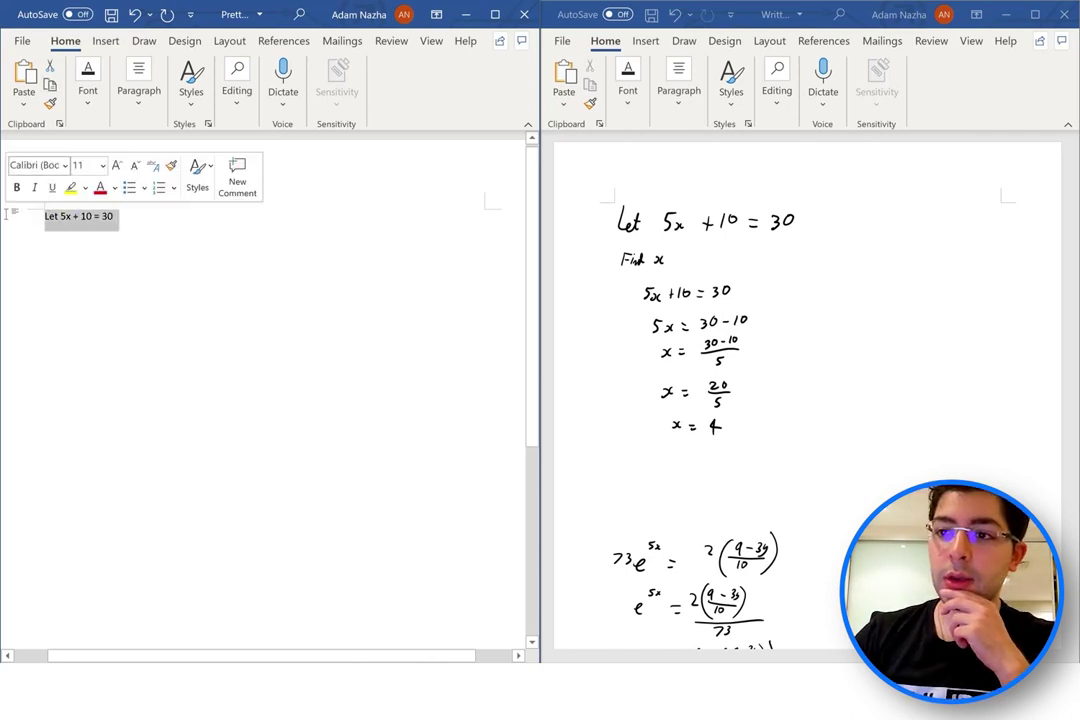
pyautogui.click(105, 41)
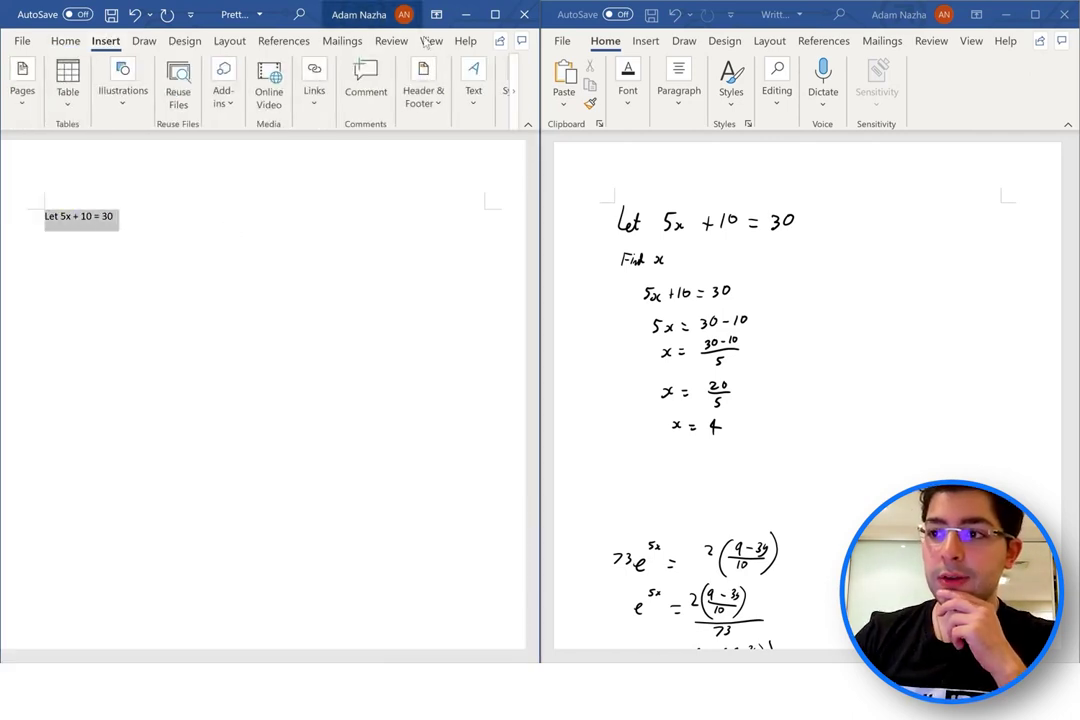
pyautogui.click(518, 88)
pyautogui.click(494, 88)
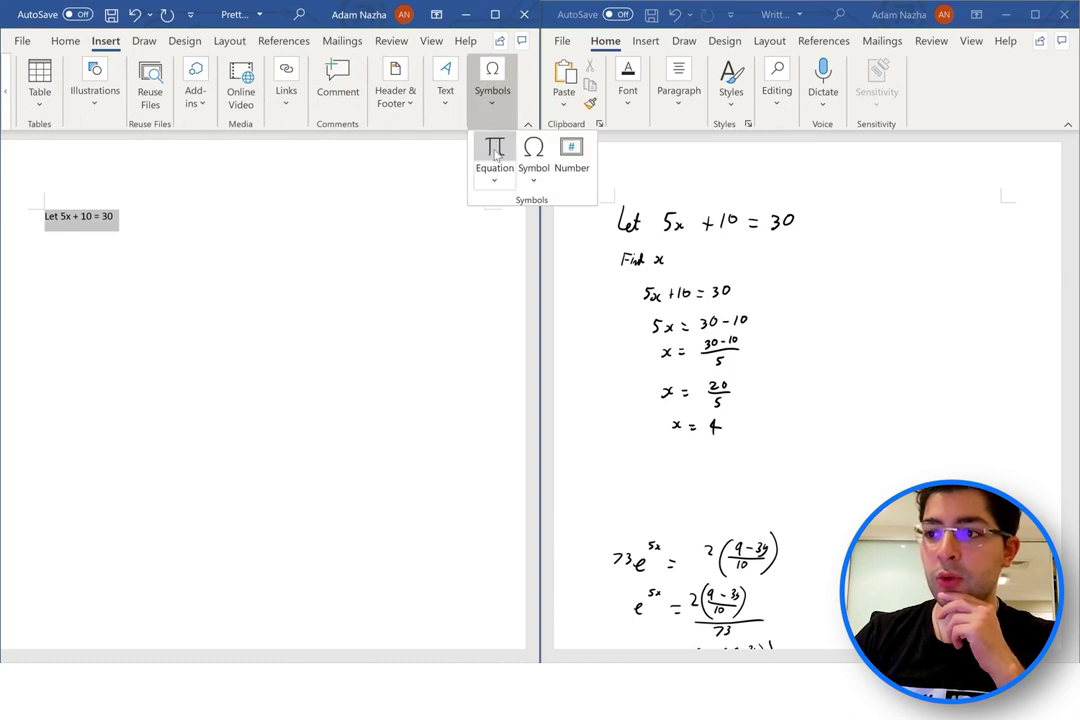
pyautogui.click(495, 150)
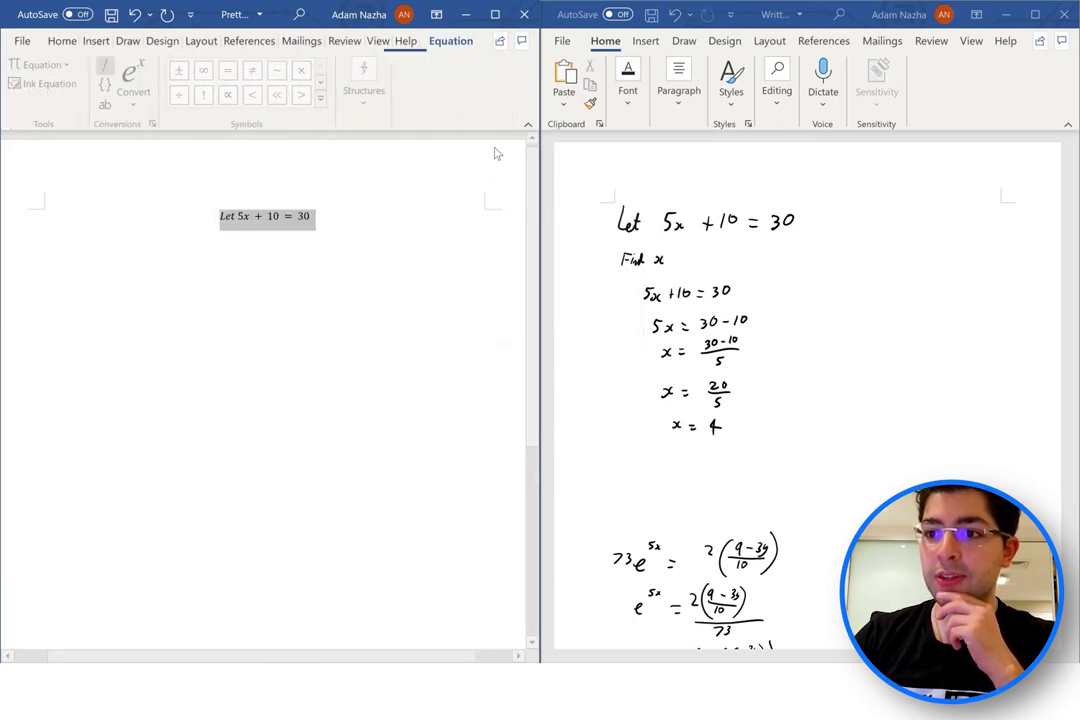
# Wrap 'Let' in double quotes inside the equation so it renders as upright text
pyautogui.click(286, 222)
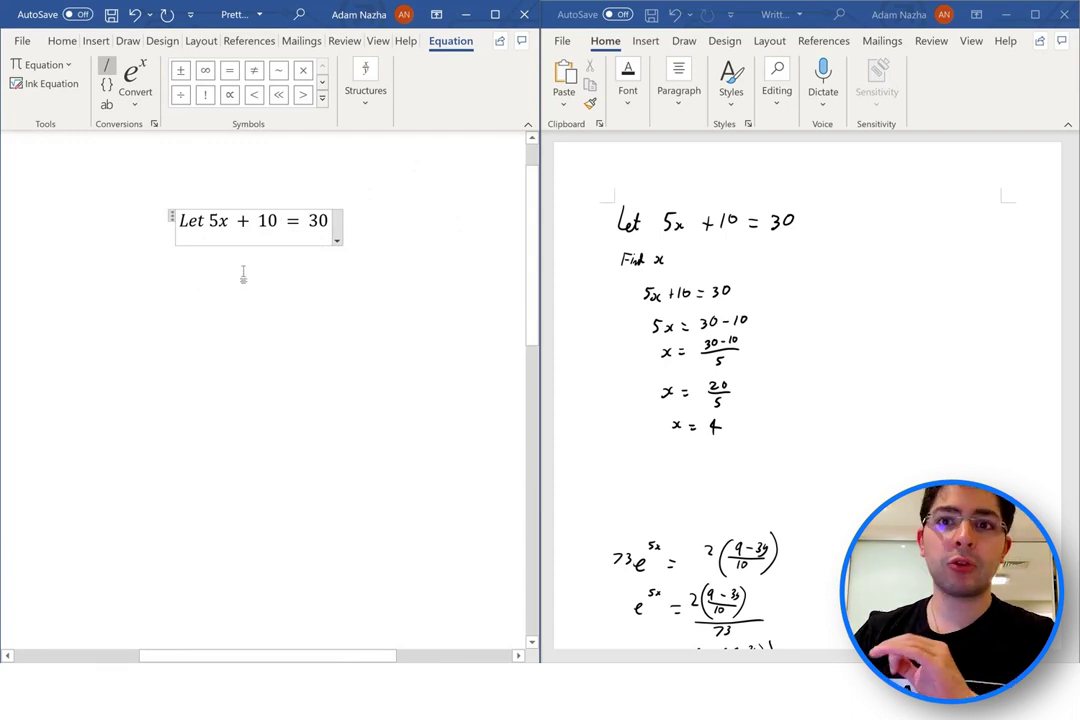
pyautogui.doubleClick(189, 220)
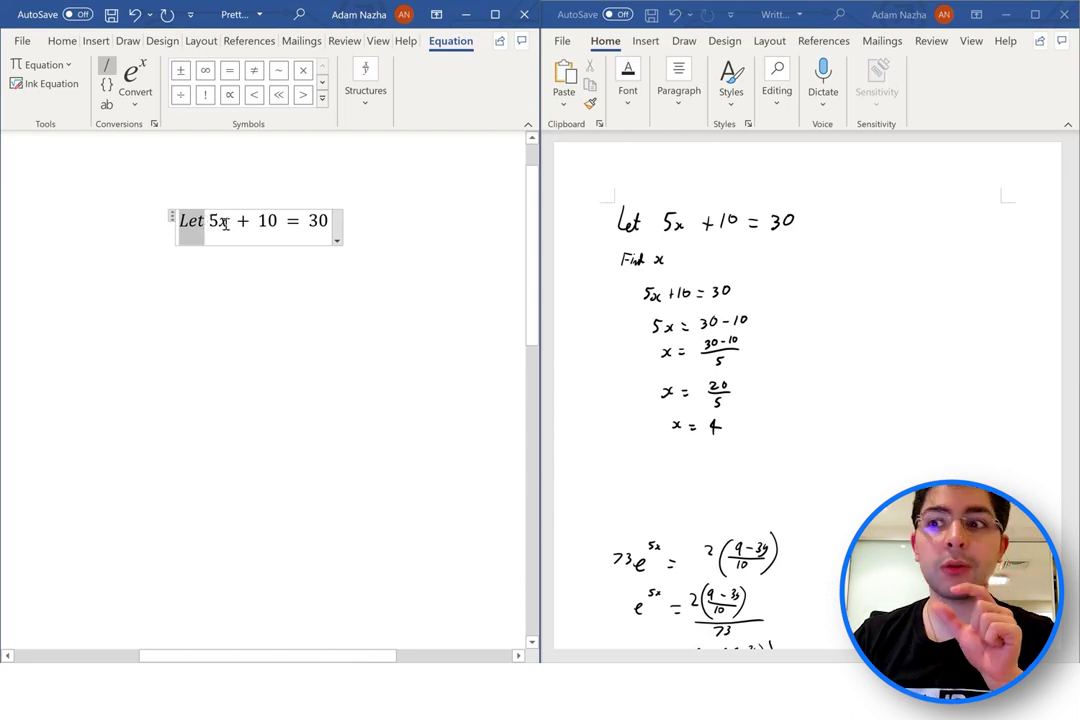
pyautogui.moveTo(226, 221); pyautogui.dragTo(220, 228)
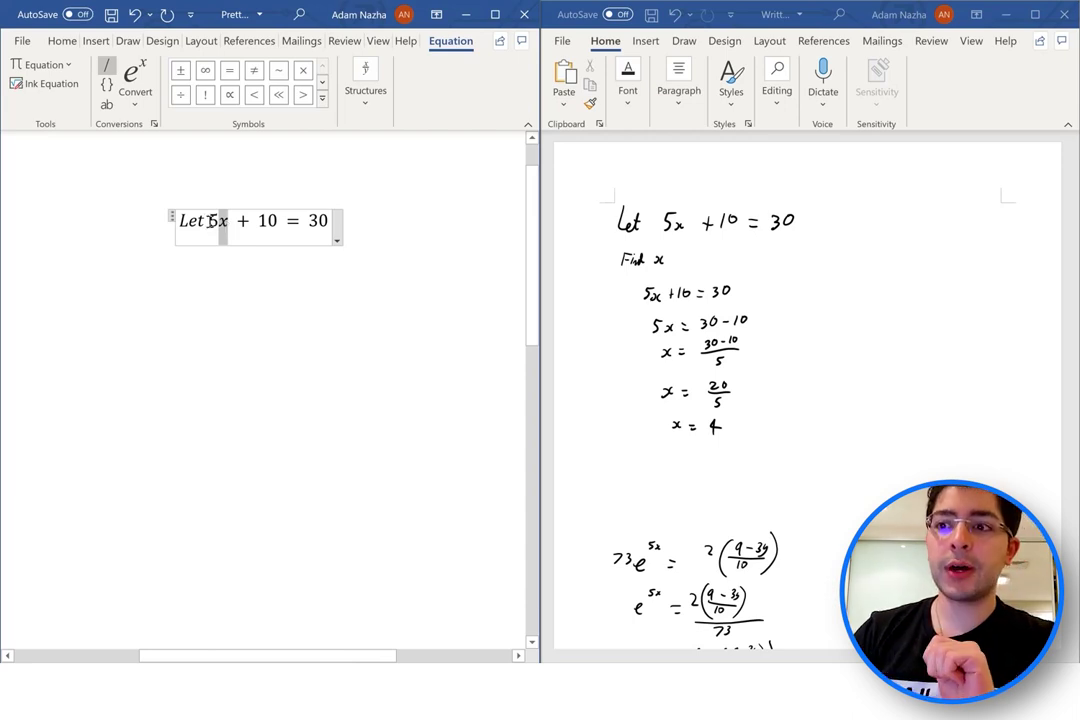
pyautogui.moveTo(207, 222); pyautogui.dragTo(181, 224)
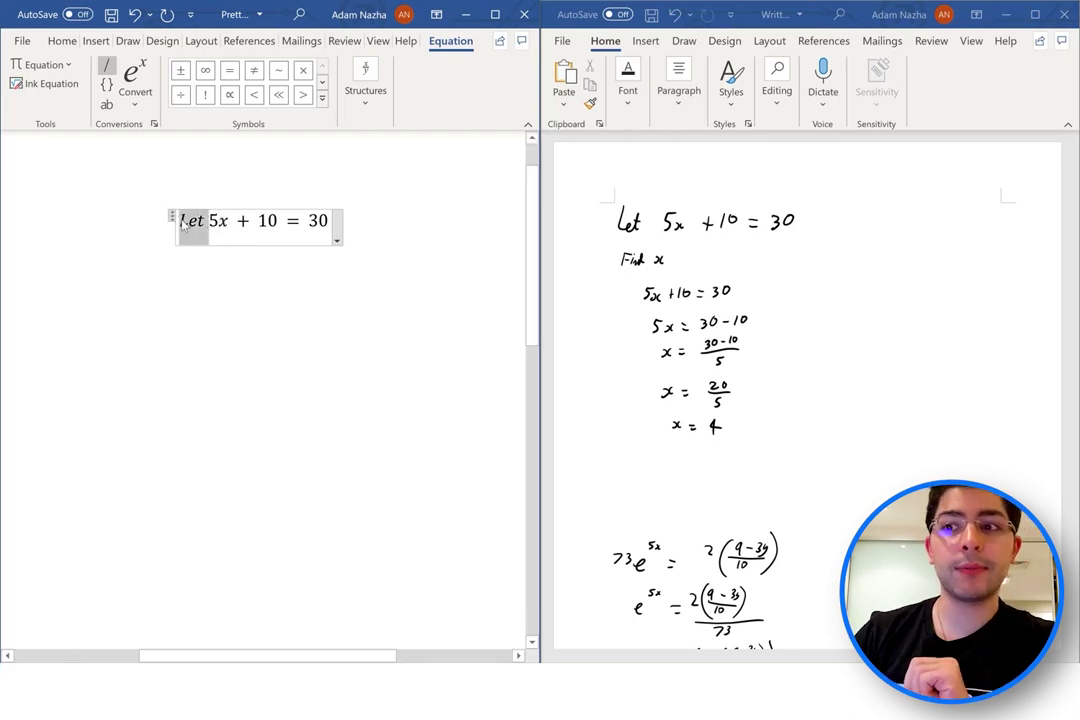
pyautogui.click(172, 232)
pyautogui.press('Left')
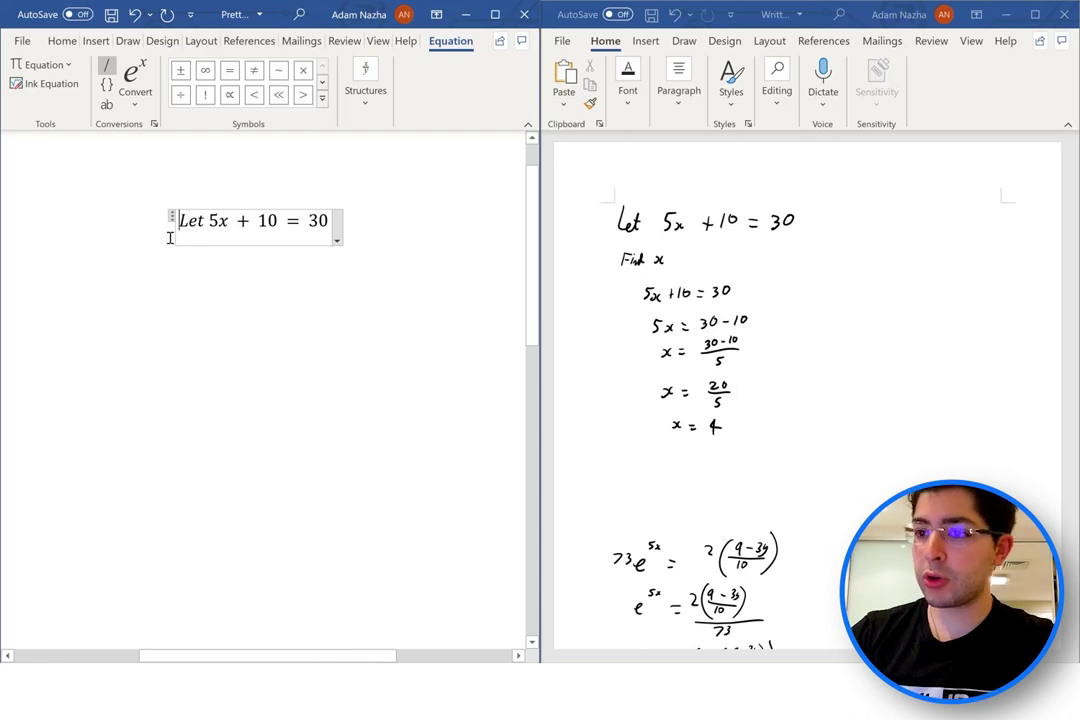
pyautogui.write('"')
pyautogui.press('Right')
pyautogui.press('Right')
pyautogui.press('Right')
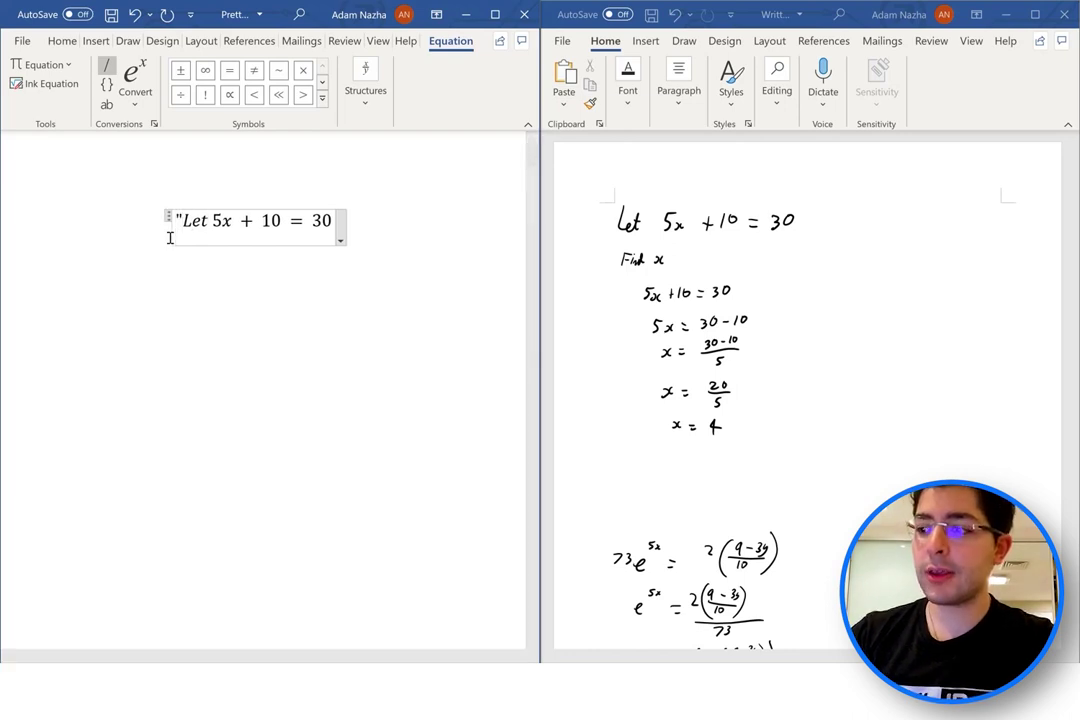
pyautogui.write('"')
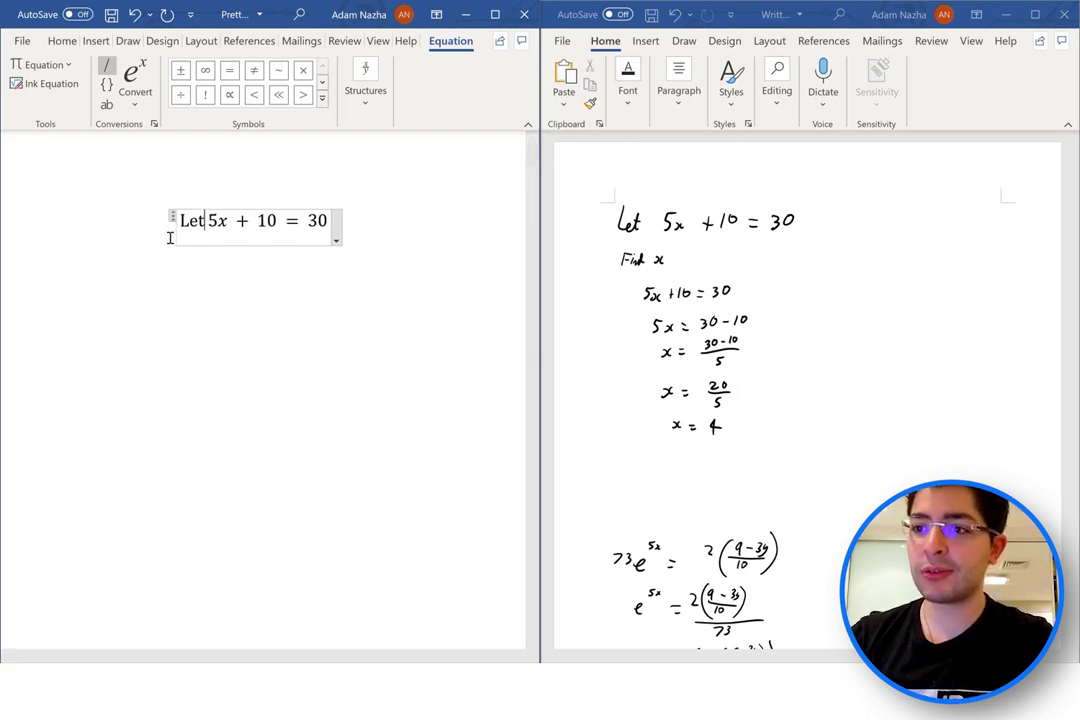
pyautogui.click(347, 222)
# Undo and re-add the quotes around 'Let', keeping 5x + 10 = 30 in math style
pyautogui.moveTo(181, 221); pyautogui.dragTo(205, 227)
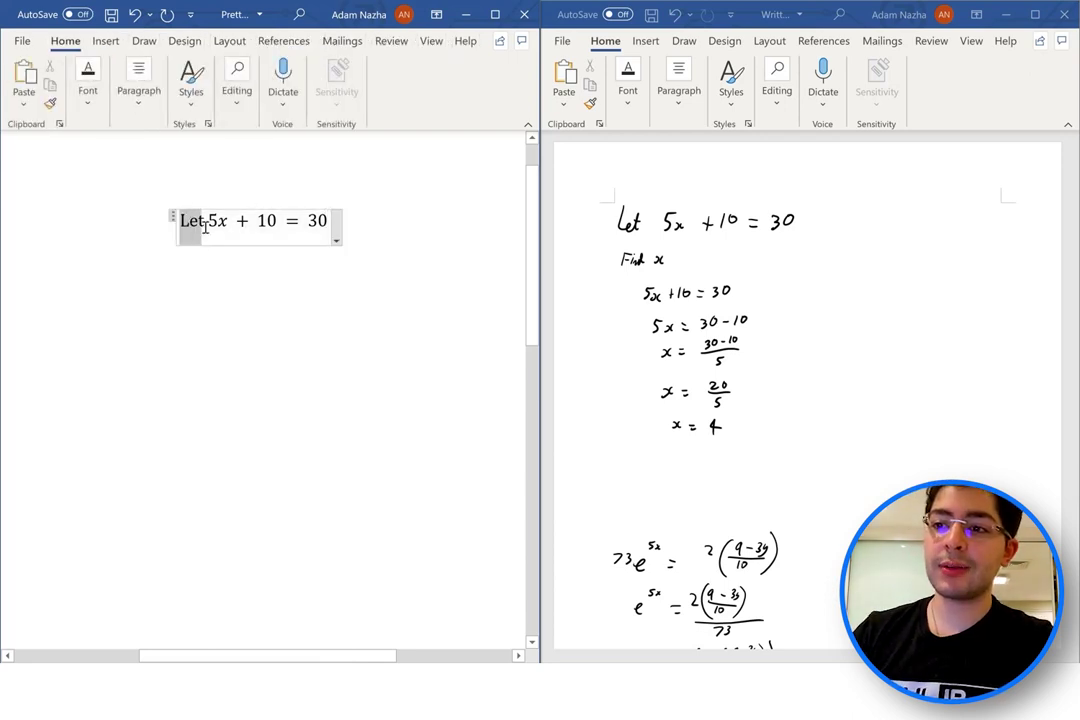
pyautogui.click(228, 226)
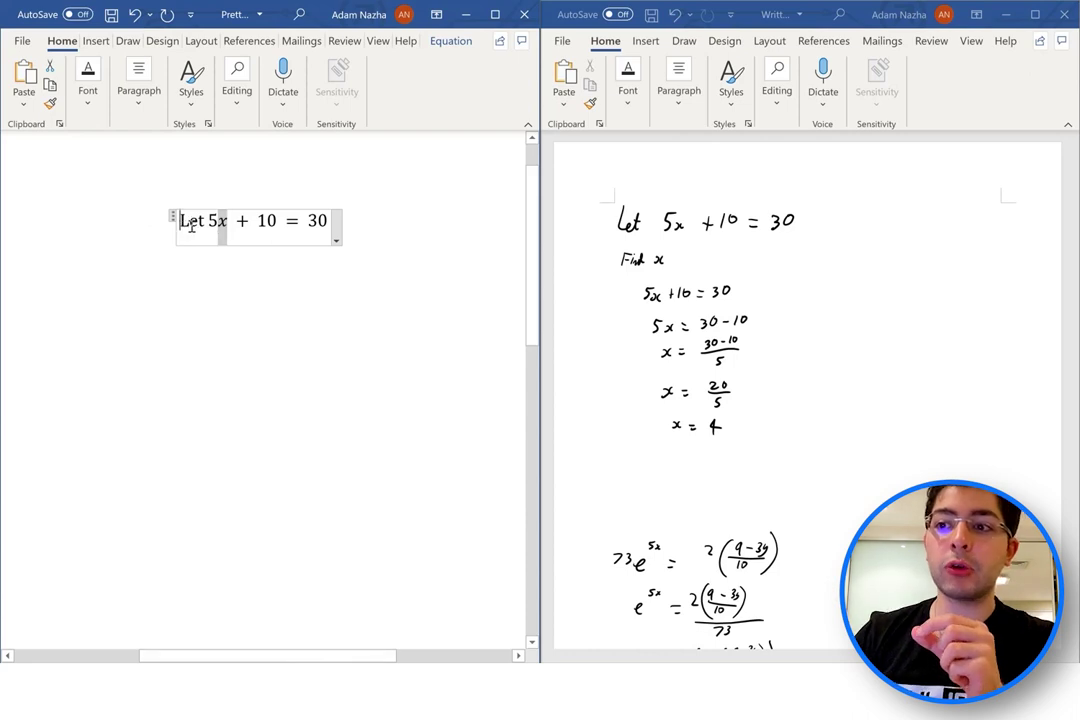
pyautogui.moveTo(181, 222); pyautogui.dragTo(200, 228)
pyautogui.click(213, 236)
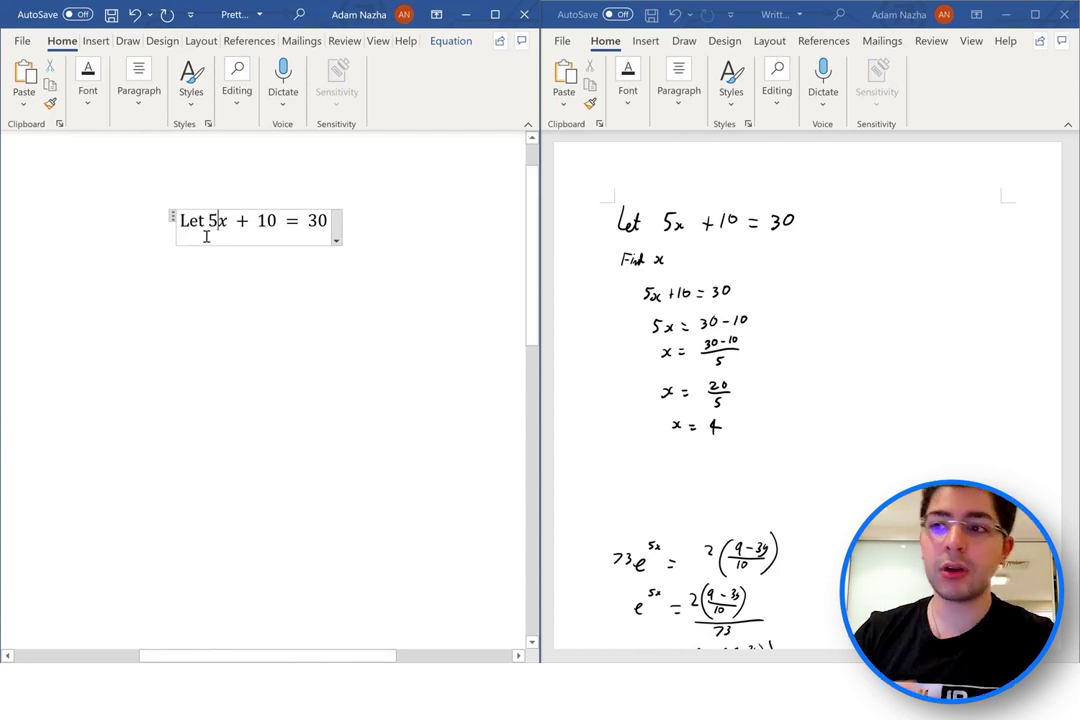
pyautogui.hotkey('ctrl', 'z')
pyautogui.hotkey('ctrl', 'z')
pyautogui.hotkey('ctrl', 'z')
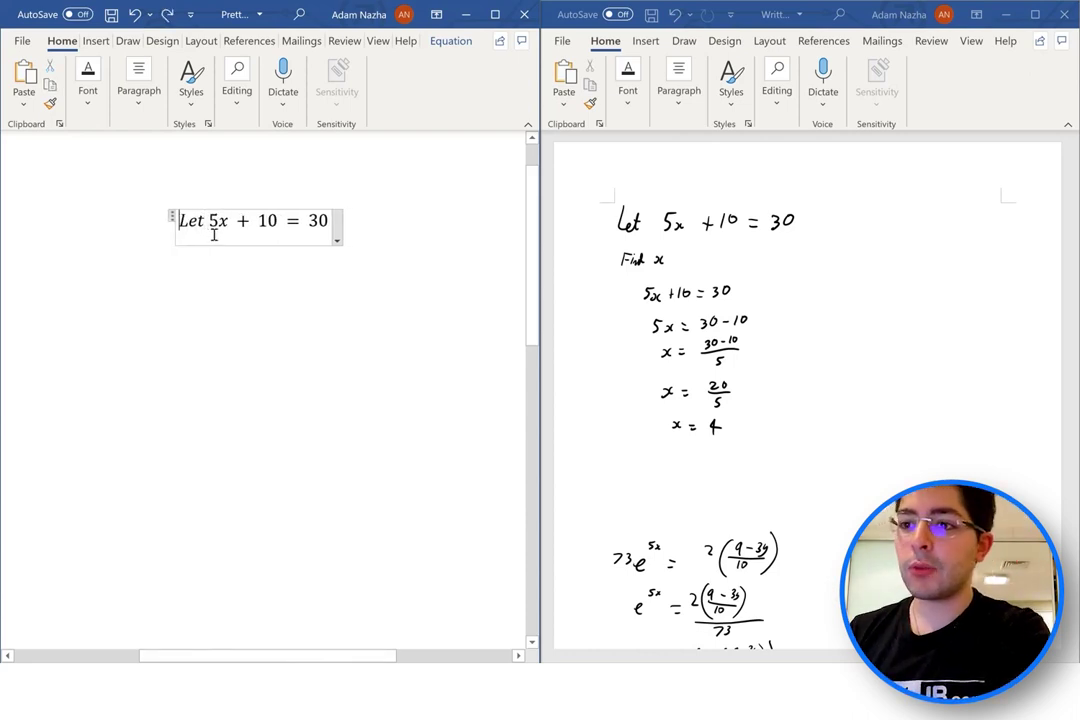
pyautogui.write('"')
pyautogui.press('Right')
pyautogui.press('Right')
pyautogui.press('Right')
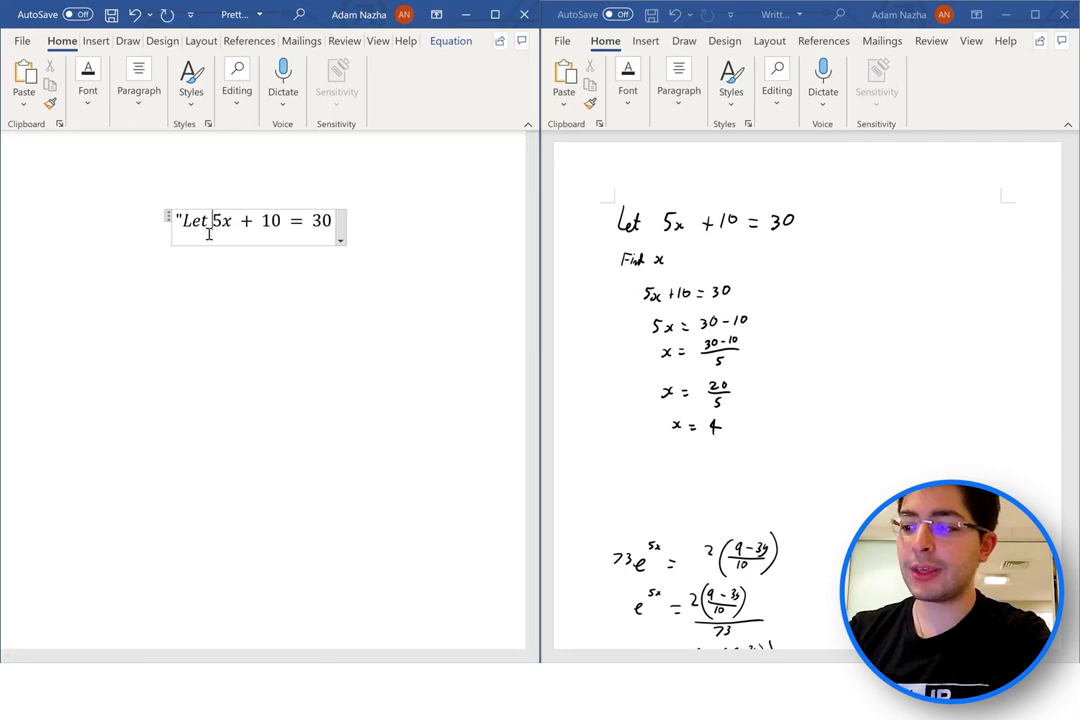
pyautogui.write('"')
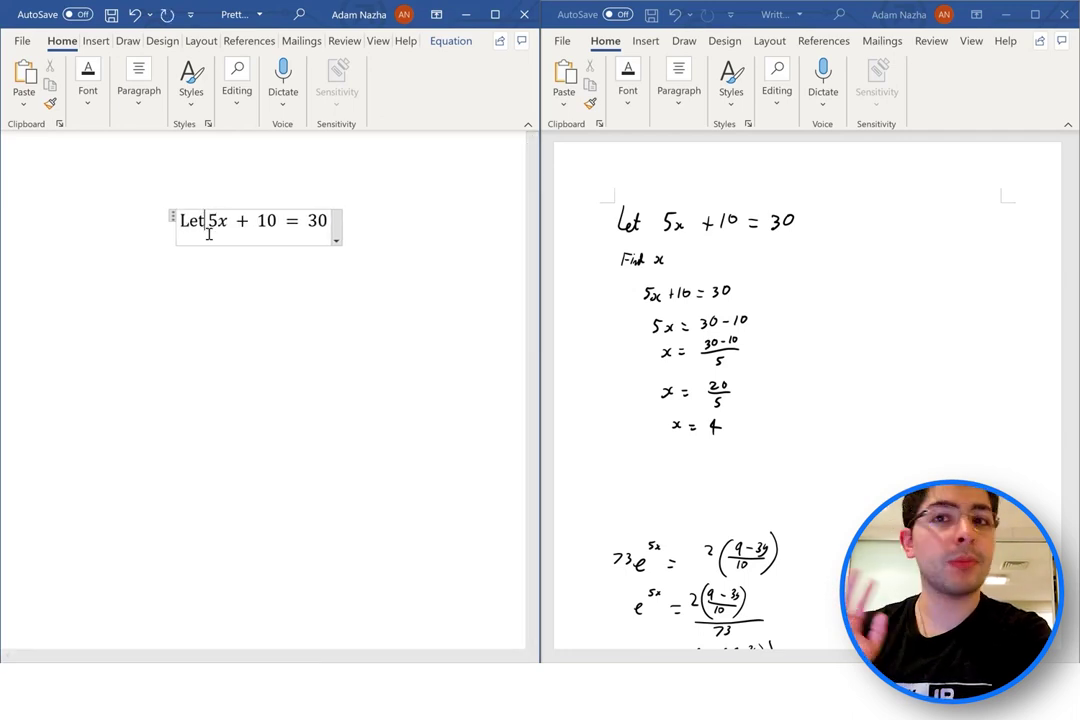
pyautogui.click(347, 224)
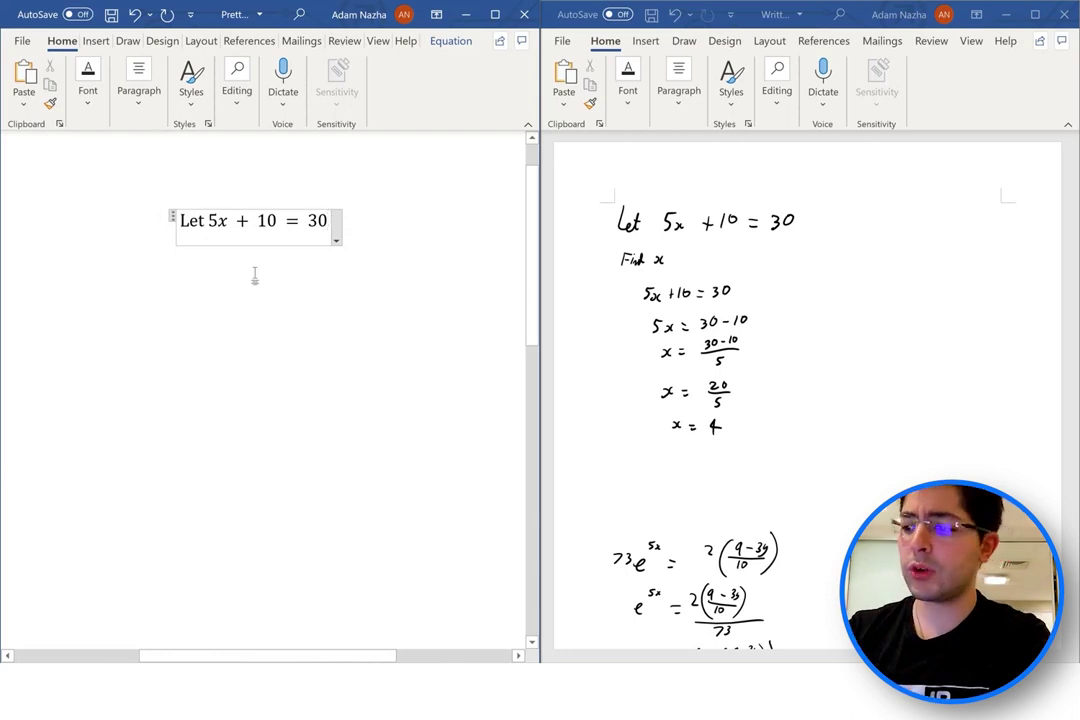
# Add an empty equation on the line below 'Let 5x + 10 = 30'
pyautogui.press('Return')
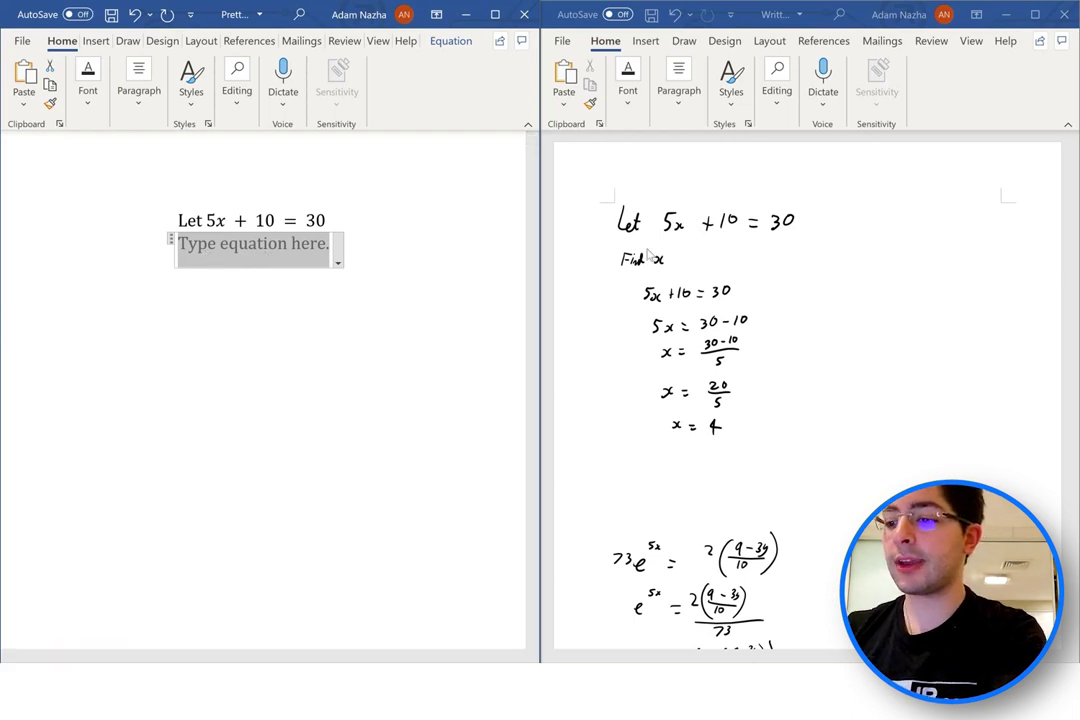
# Type 'Find x' in the equation with 'Find' quoted as upright text
pyautogui.write('Find x')
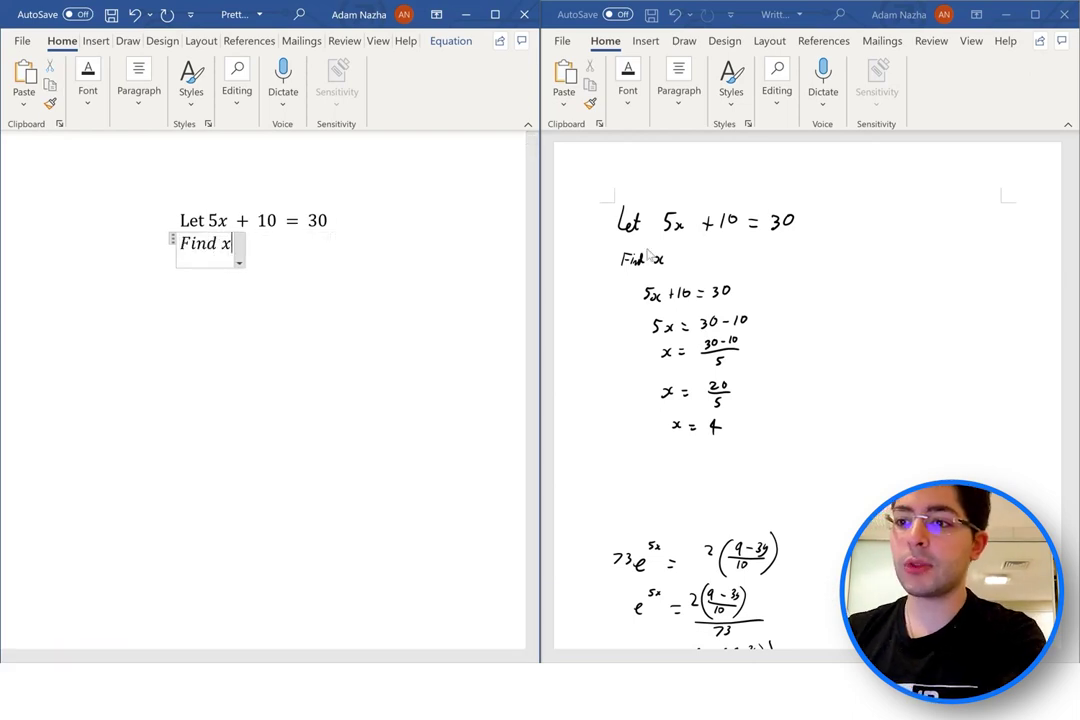
pyautogui.click(190, 243)
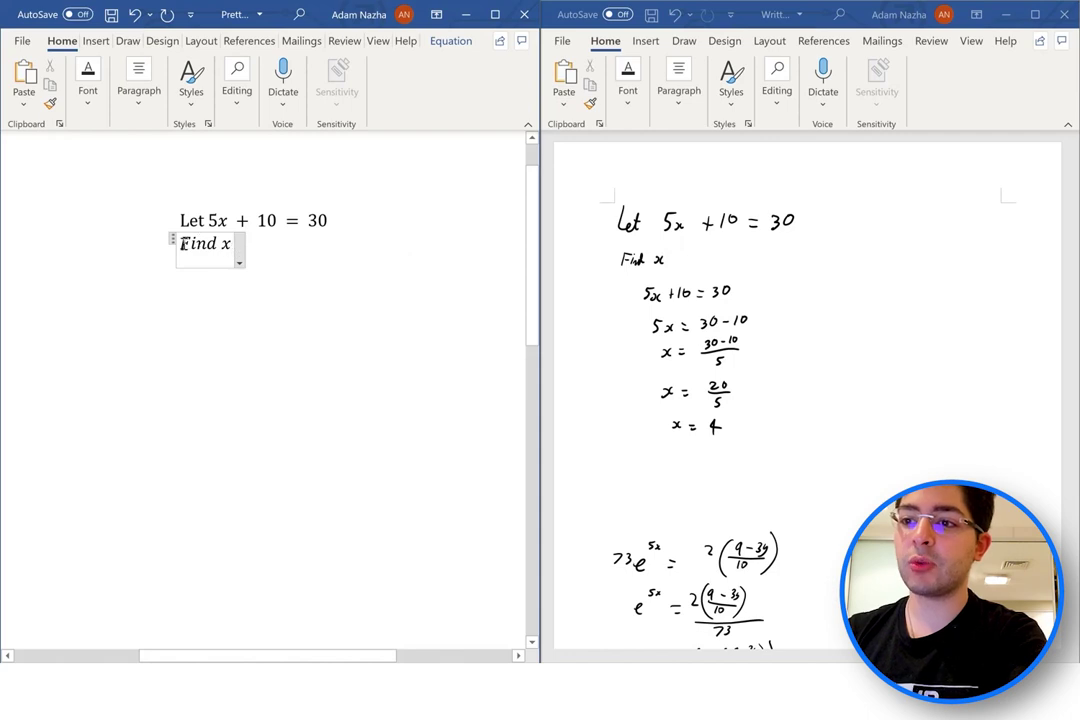
pyautogui.write('"')
pyautogui.press('Right')
pyautogui.press('Right')
pyautogui.press('Right')
pyautogui.press('Right')
pyautogui.write('"')
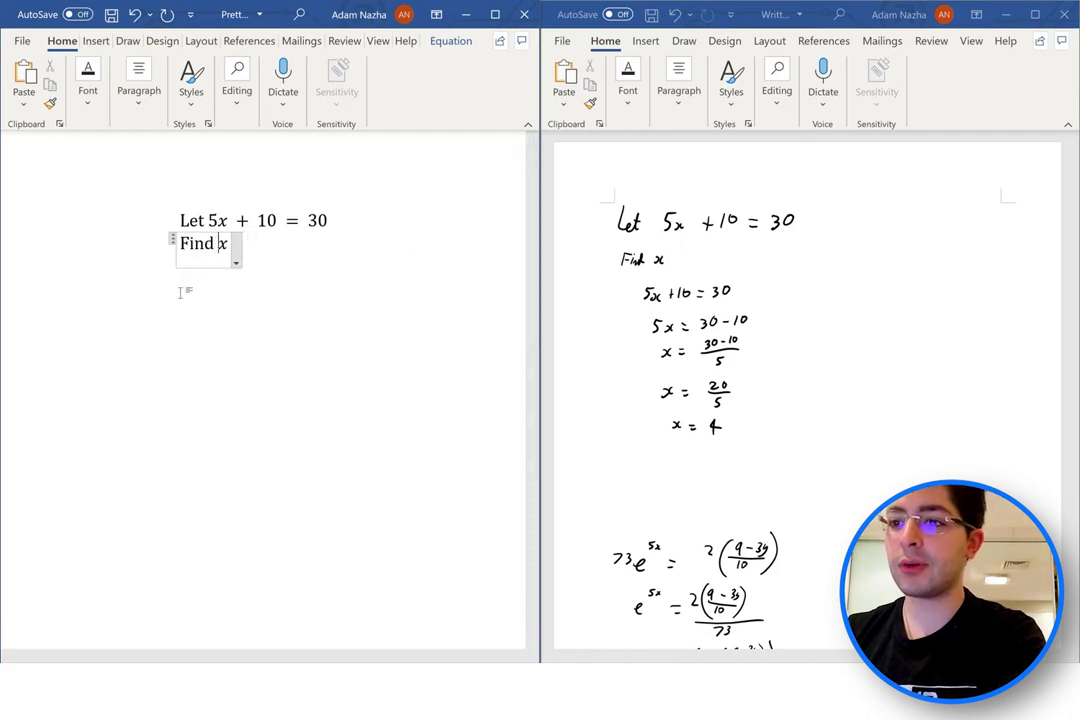
pyautogui.press('Right')
pyautogui.press('Right')
pyautogui.press('Left')
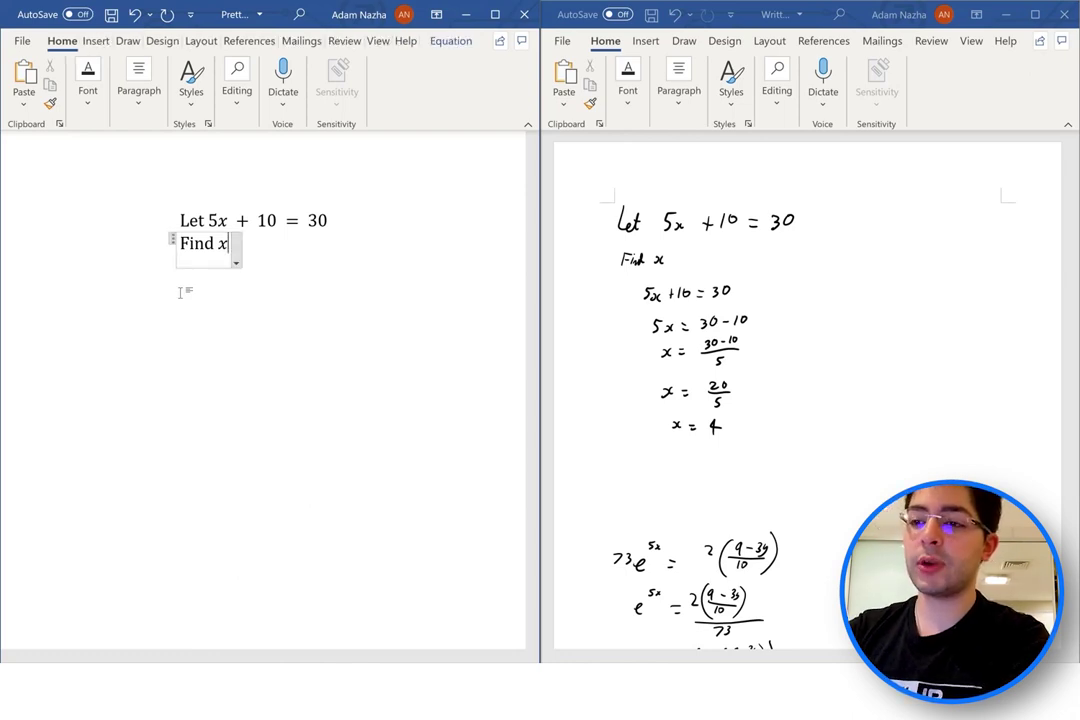
# Add a new line below 'Find x' and insert an empty equation there with Alt+=
pyautogui.press('Return')
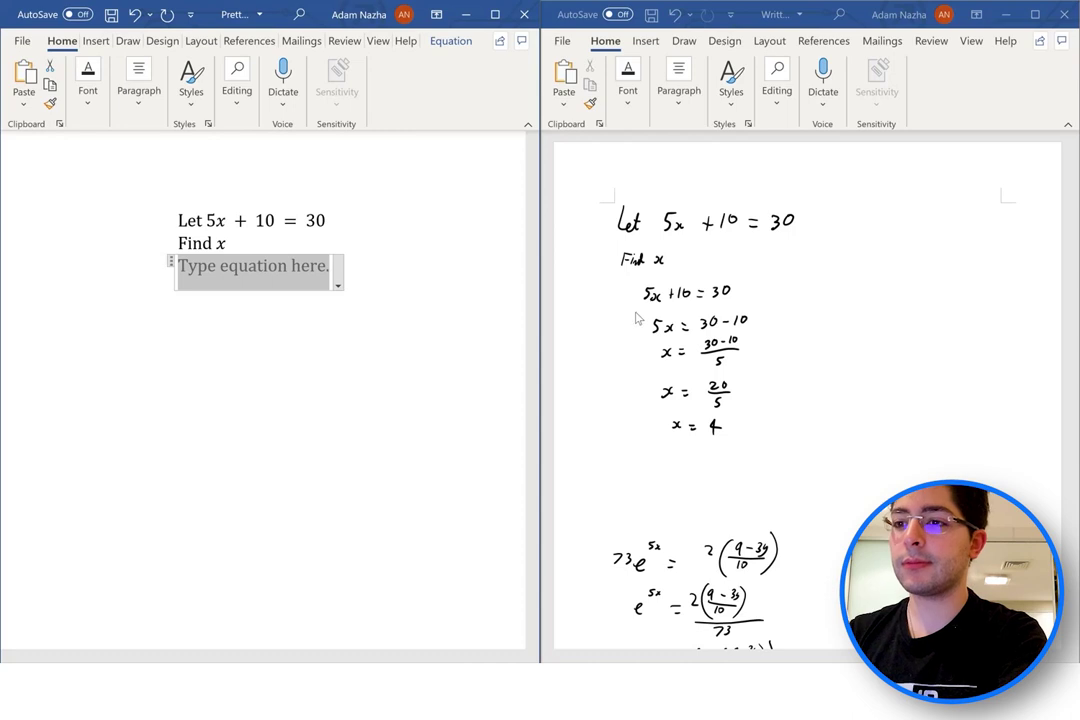
pyautogui.press('BackSpace')
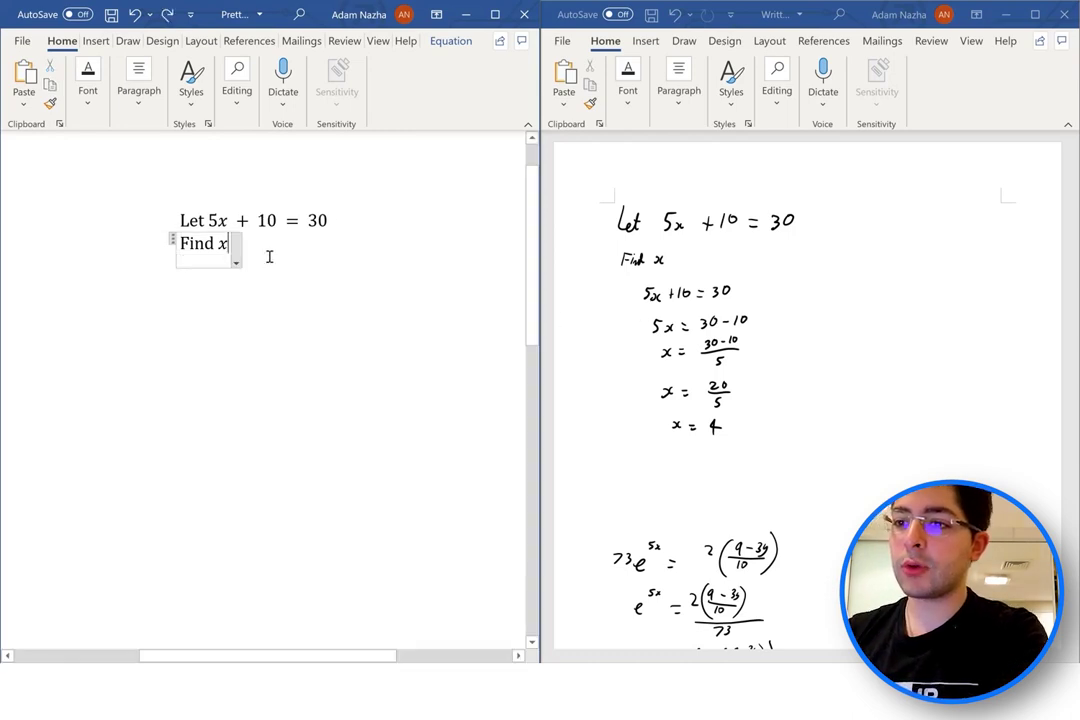
pyautogui.click(345, 243)
pyautogui.press('Return')
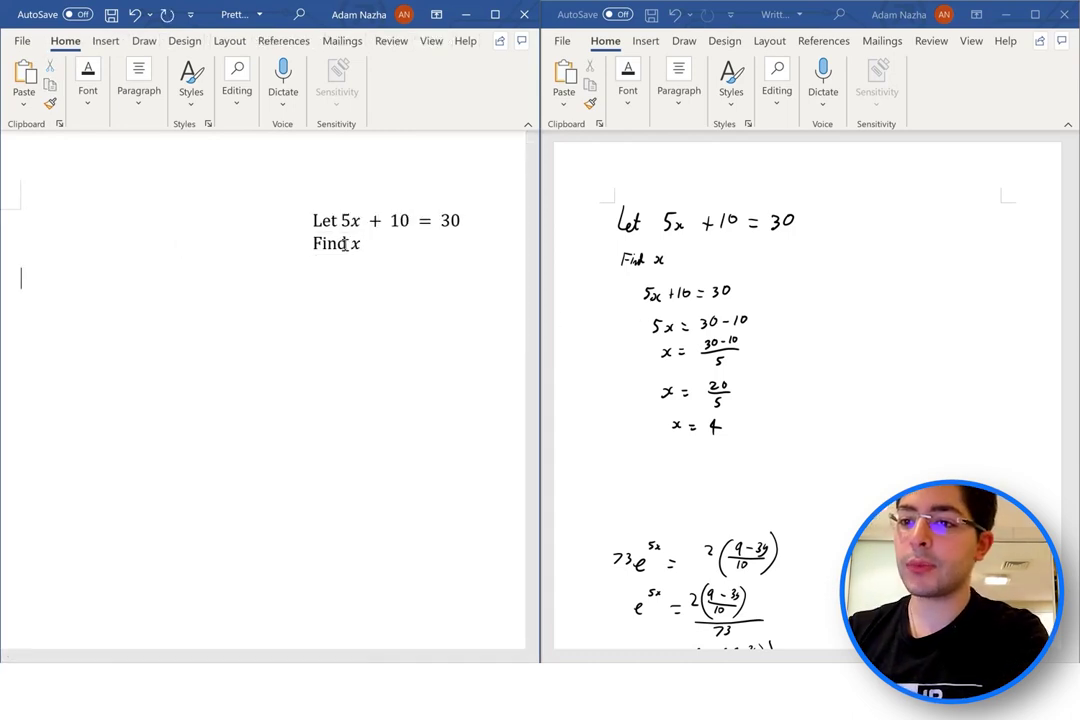
pyautogui.hotkey('alt', '=')
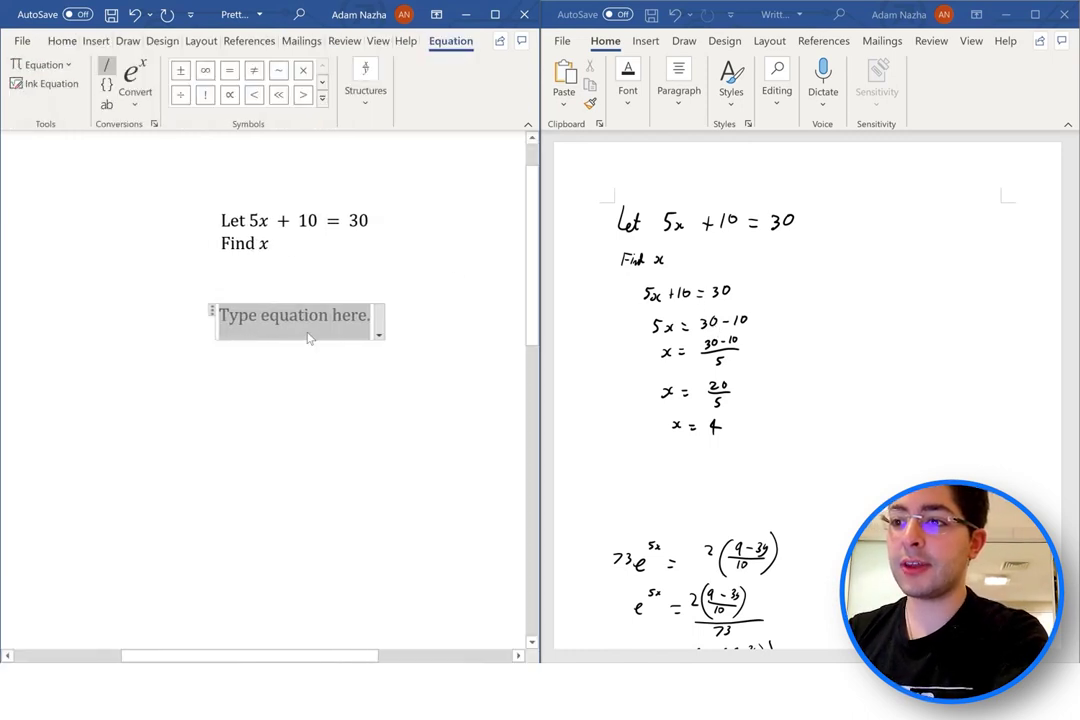
# Enter the working lines 5x + 10 = 30 and 5x = 30 − 10
pyautogui.write('5x +')
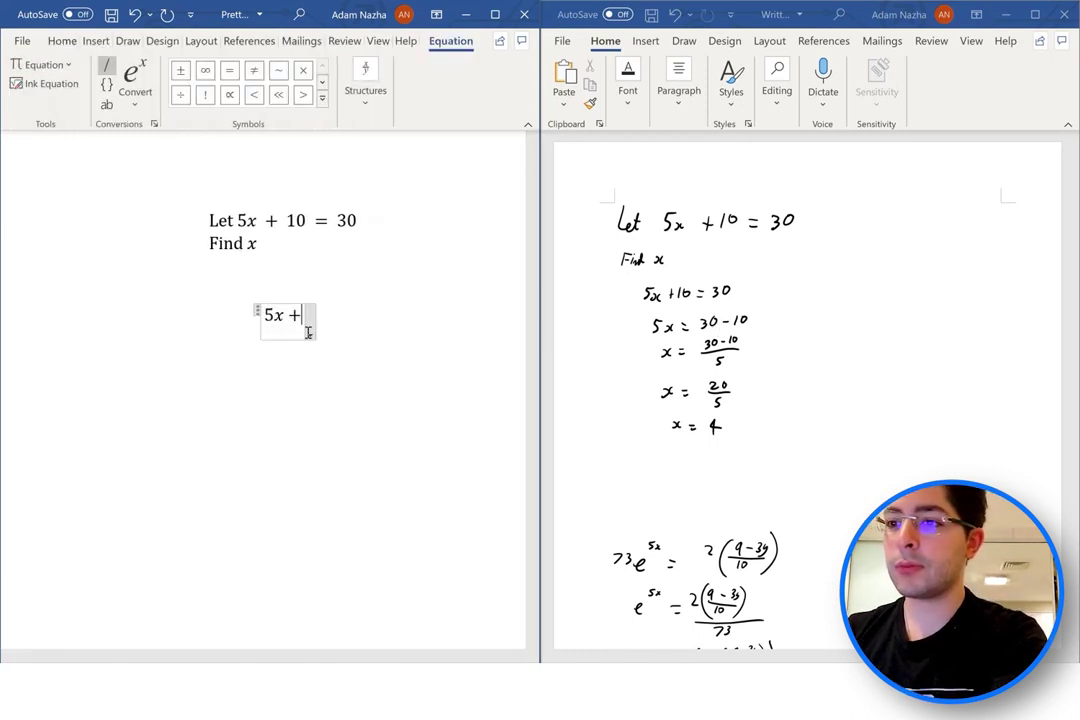
pyautogui.write(' 10 = ')
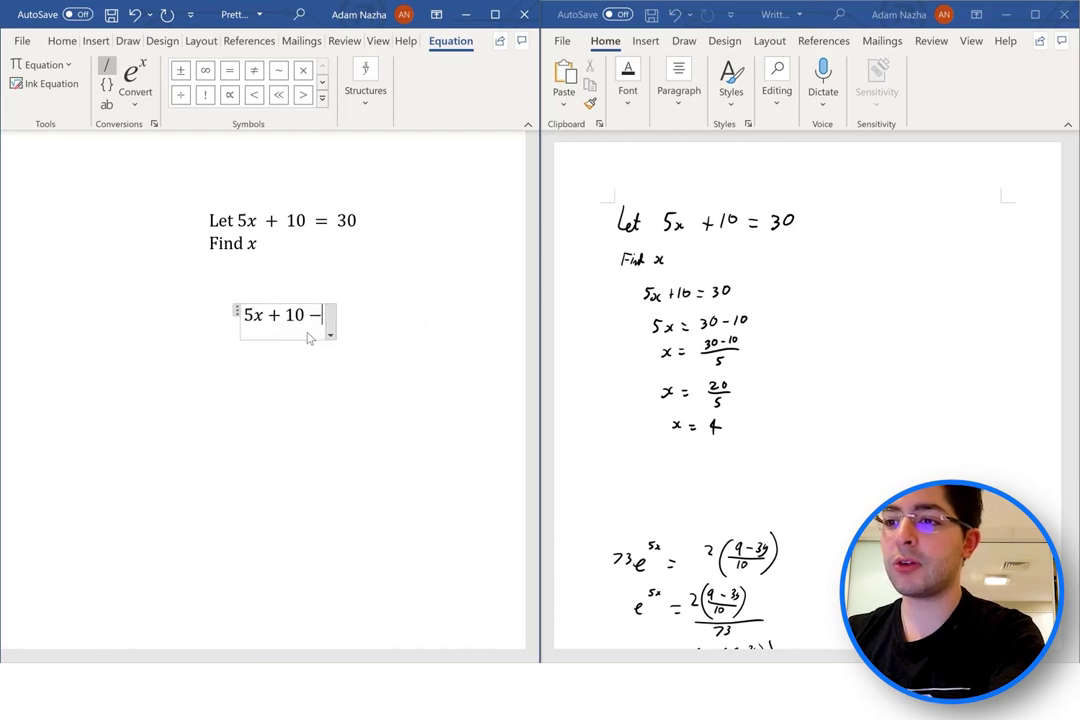
pyautogui.write('30')
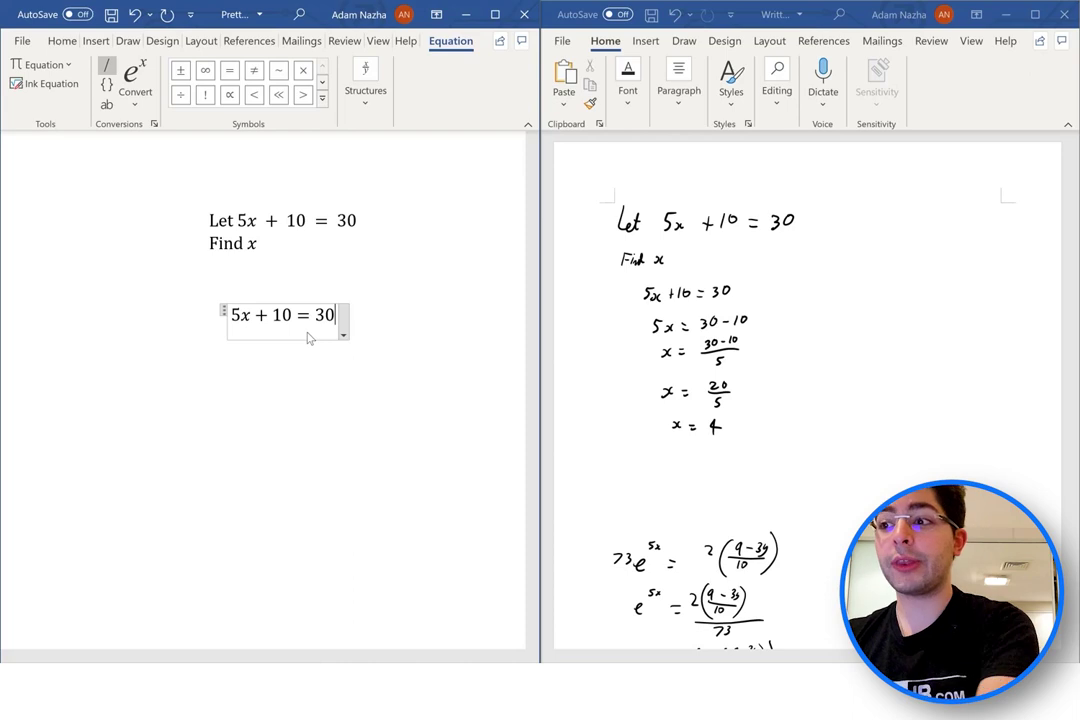
pyautogui.press('Return')
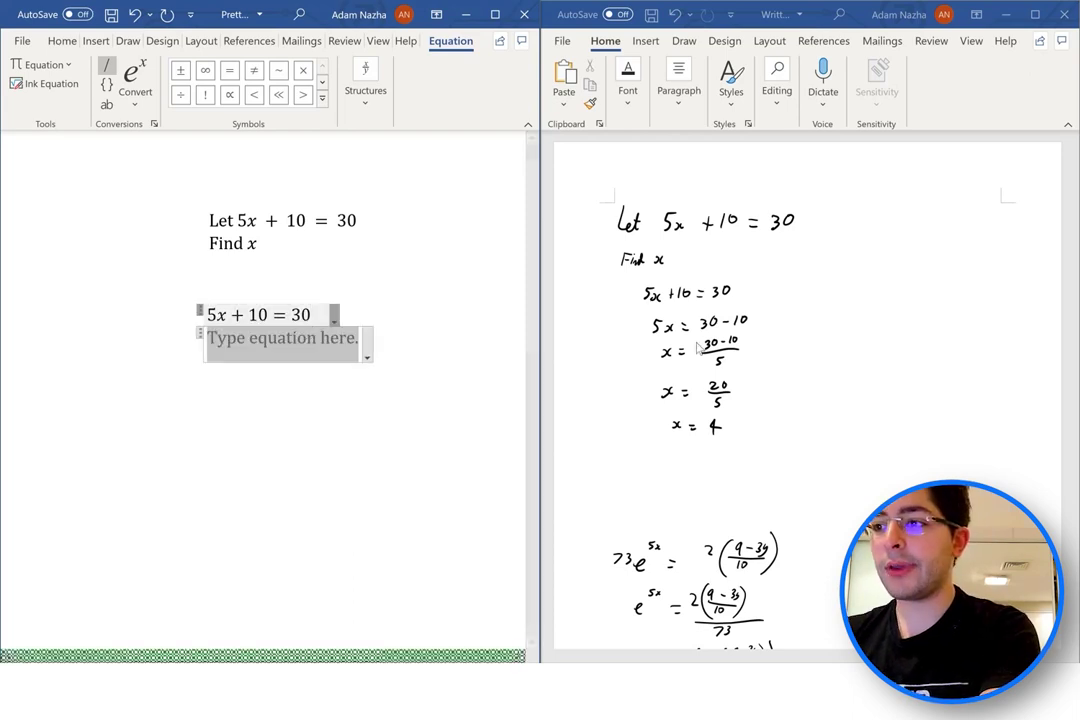
pyautogui.write('5x')
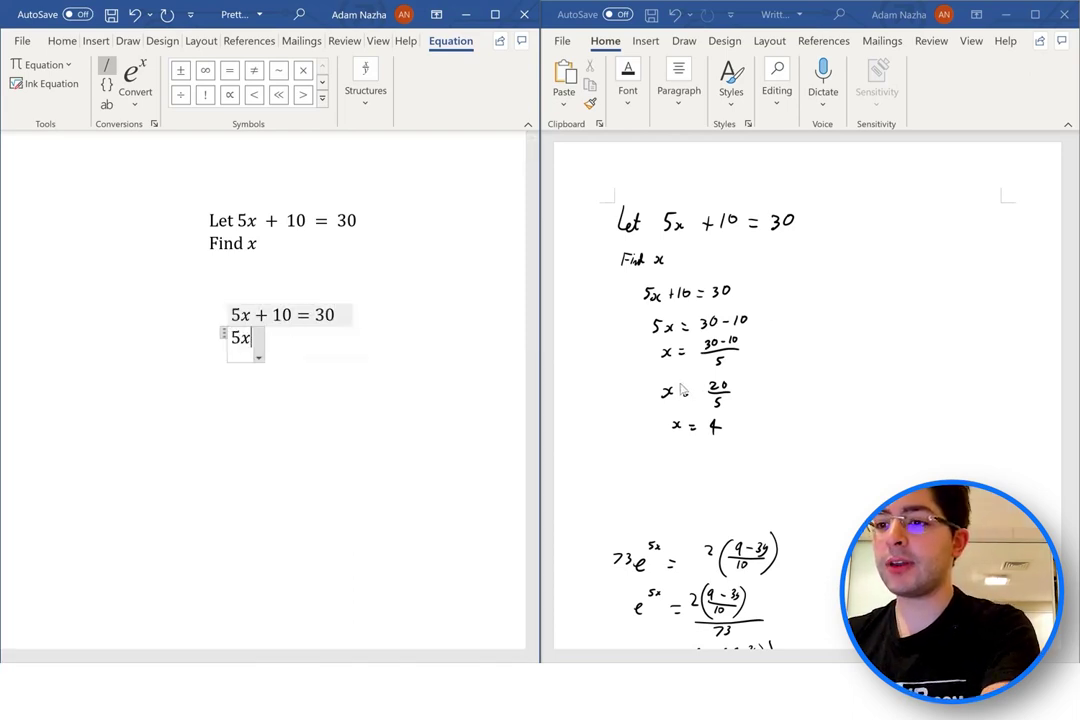
pyautogui.write('=30-10')
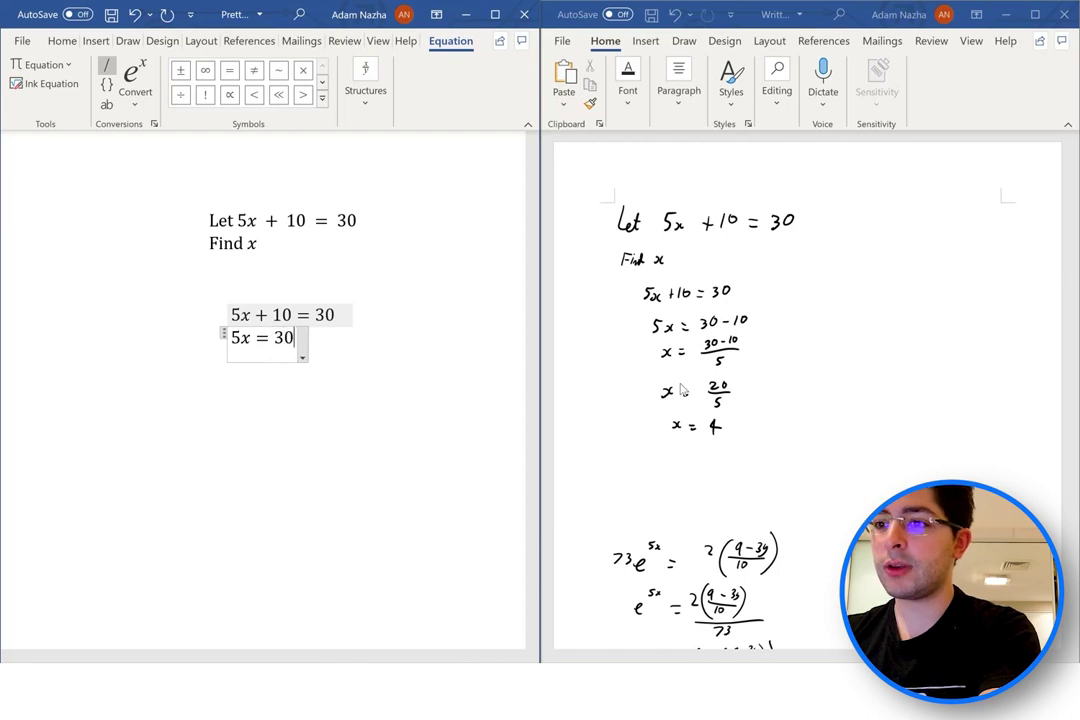
pyautogui.press('Return')
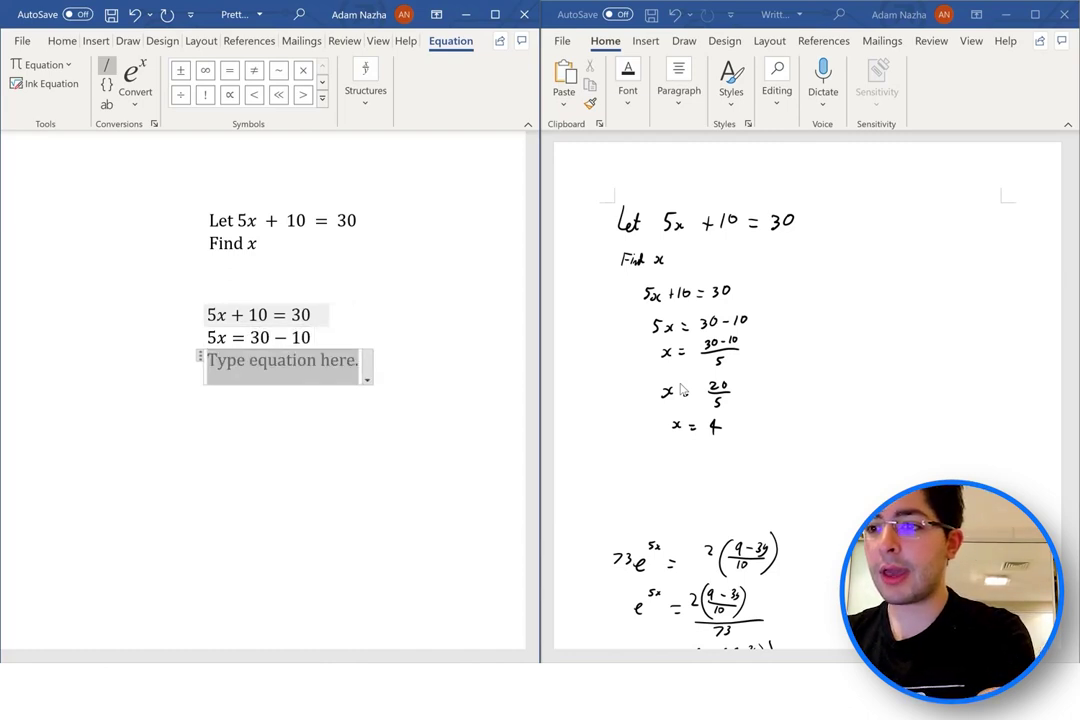
# Add x = (30 − 10)/5 as a stacked fraction, then begin the next 'x =' line
pyautogui.write('x=')
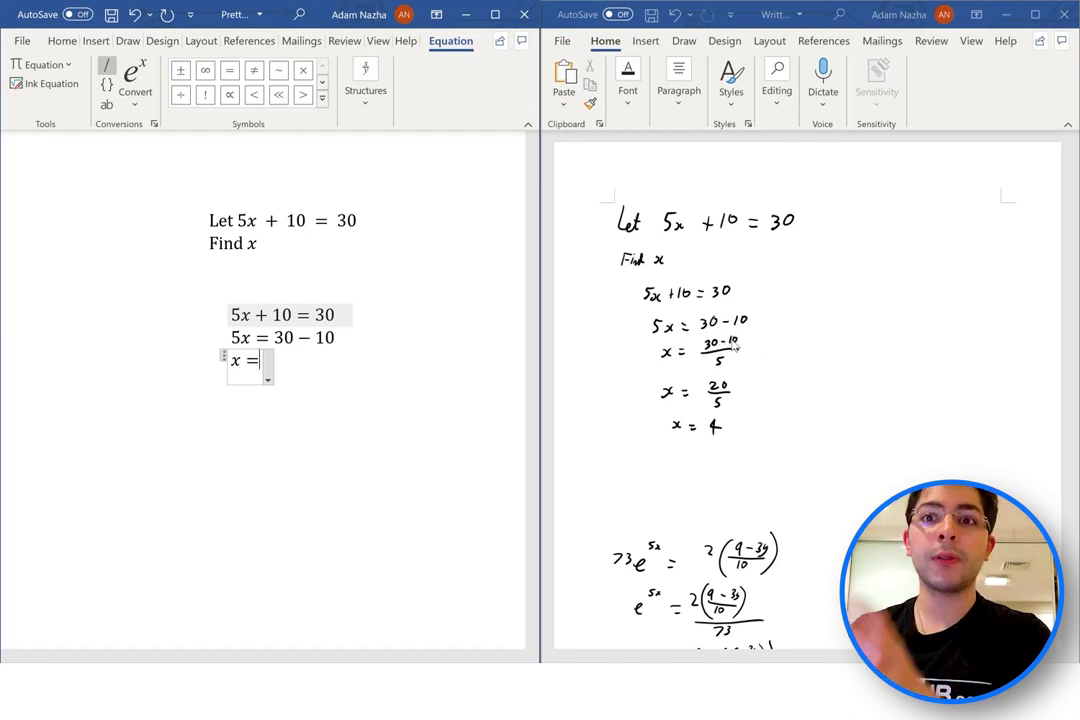
pyautogui.write('(3')
pyautogui.write('-10)')
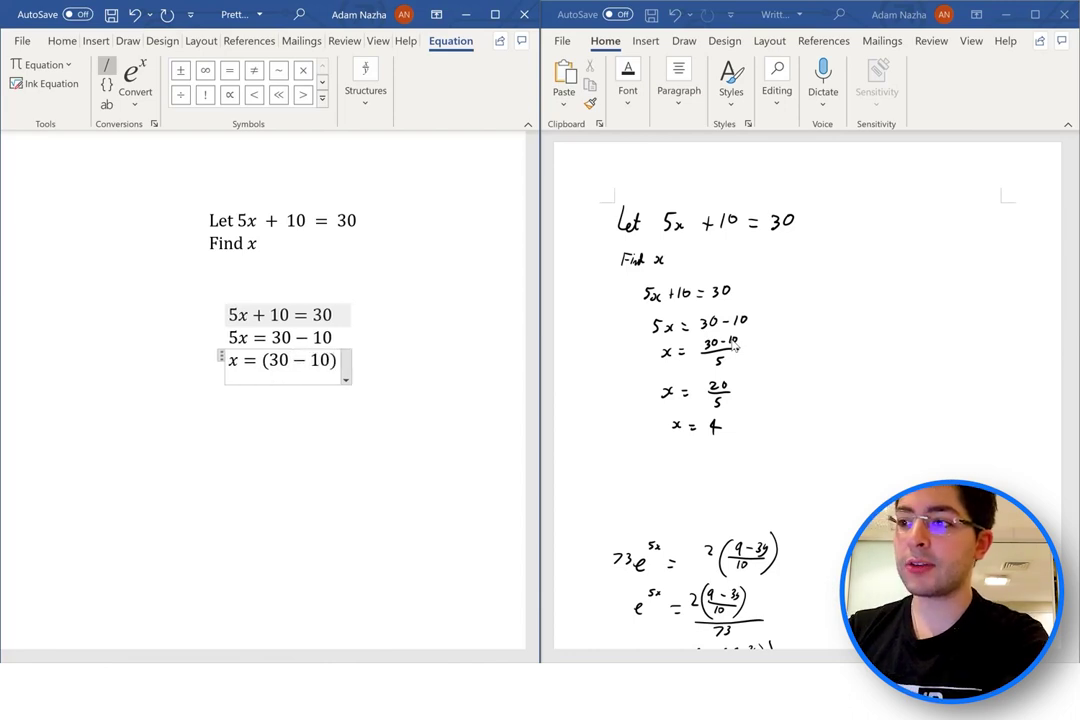
pyautogui.write('/5')
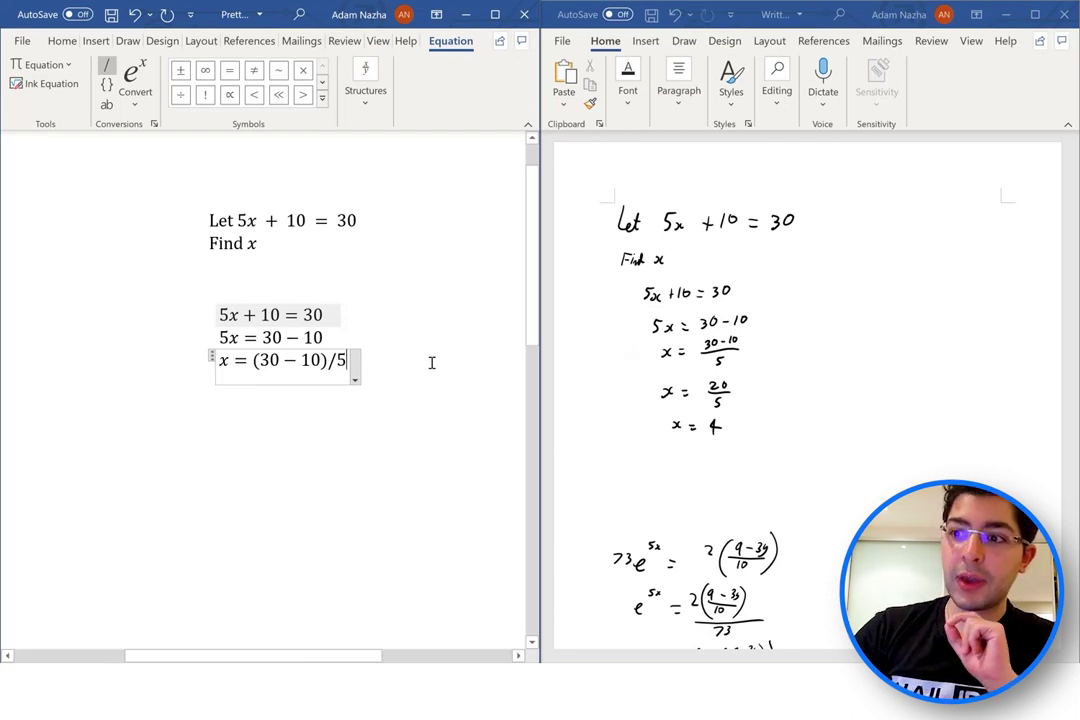
pyautogui.press('space')
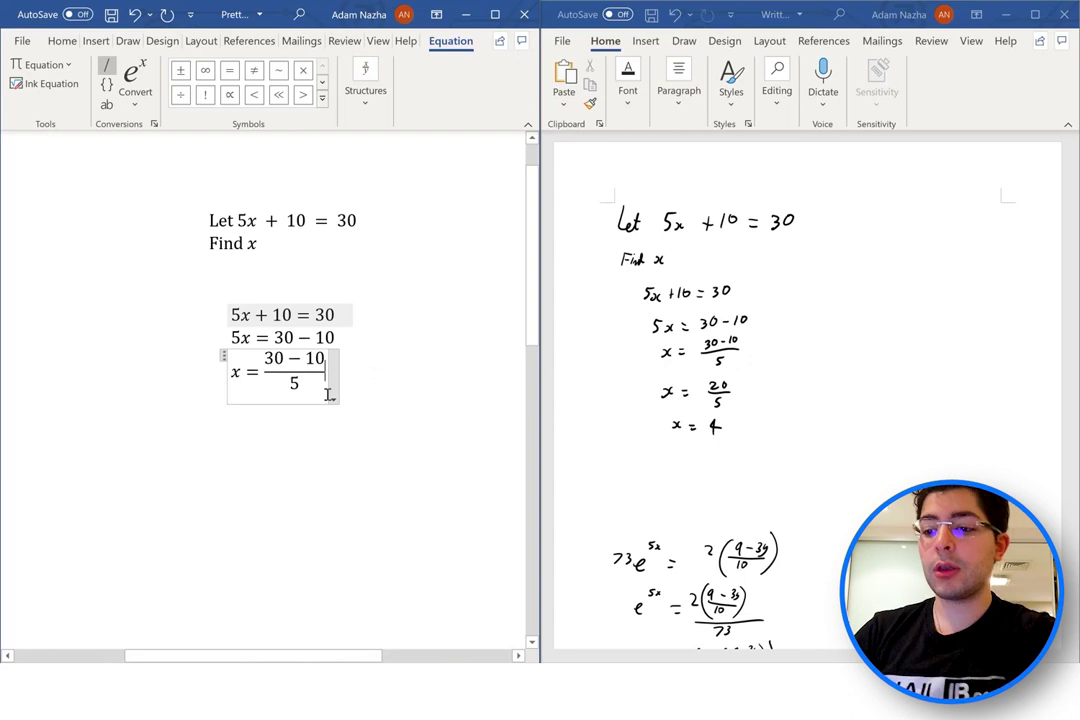
pyautogui.hotkey('ctrl', 'z')
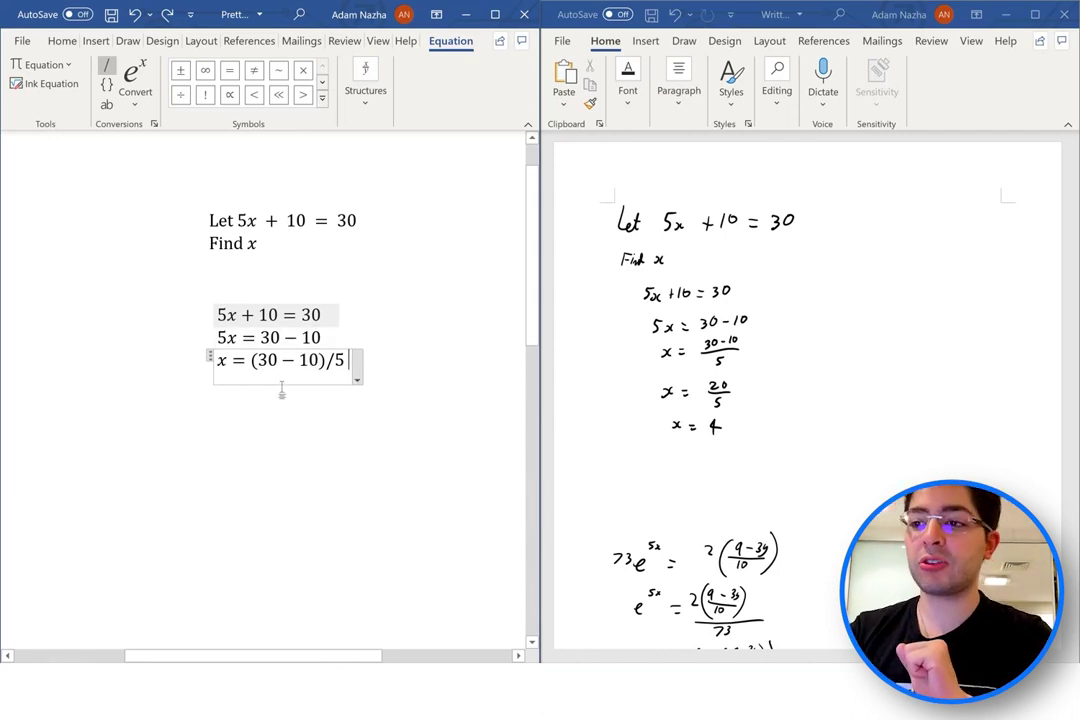
pyautogui.press('space')
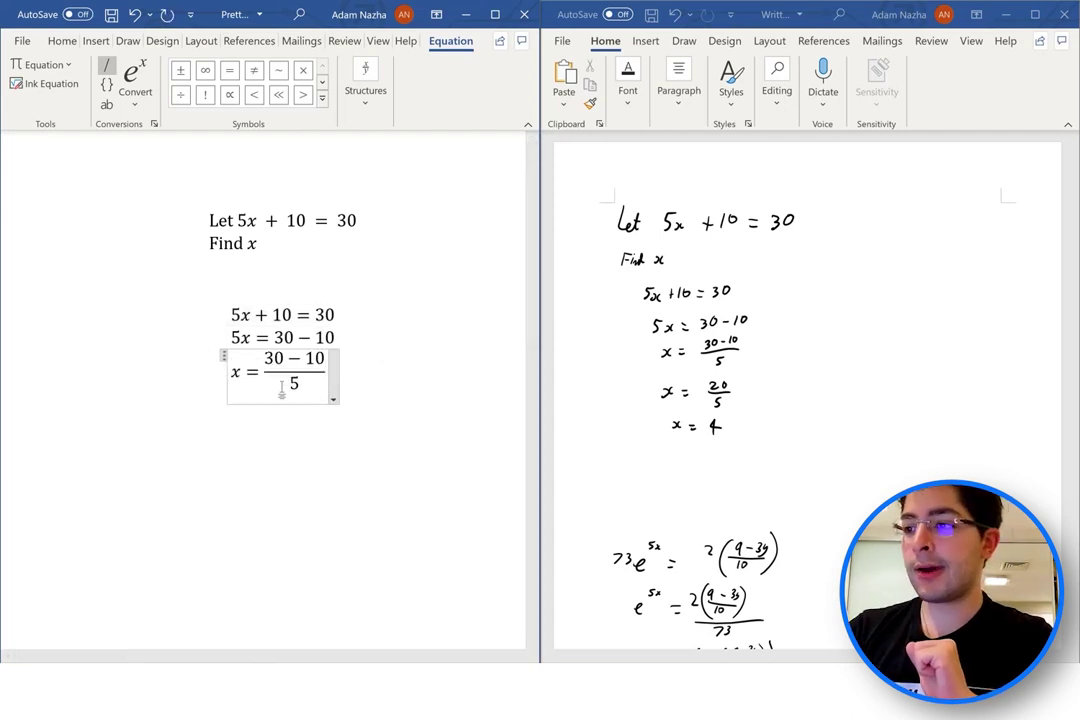
pyautogui.press('Return')
pyautogui.write('x=')
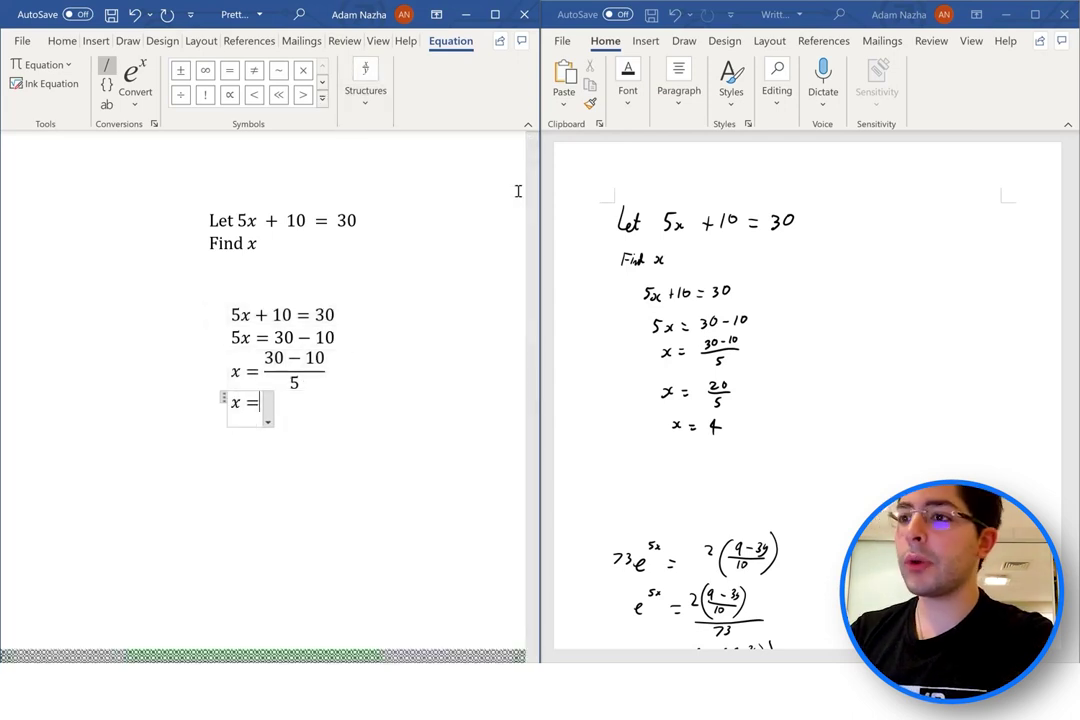
# Complete x = 20/5 as a stacked fraction and add the final line x = 4
pyautogui.click(377, 91)
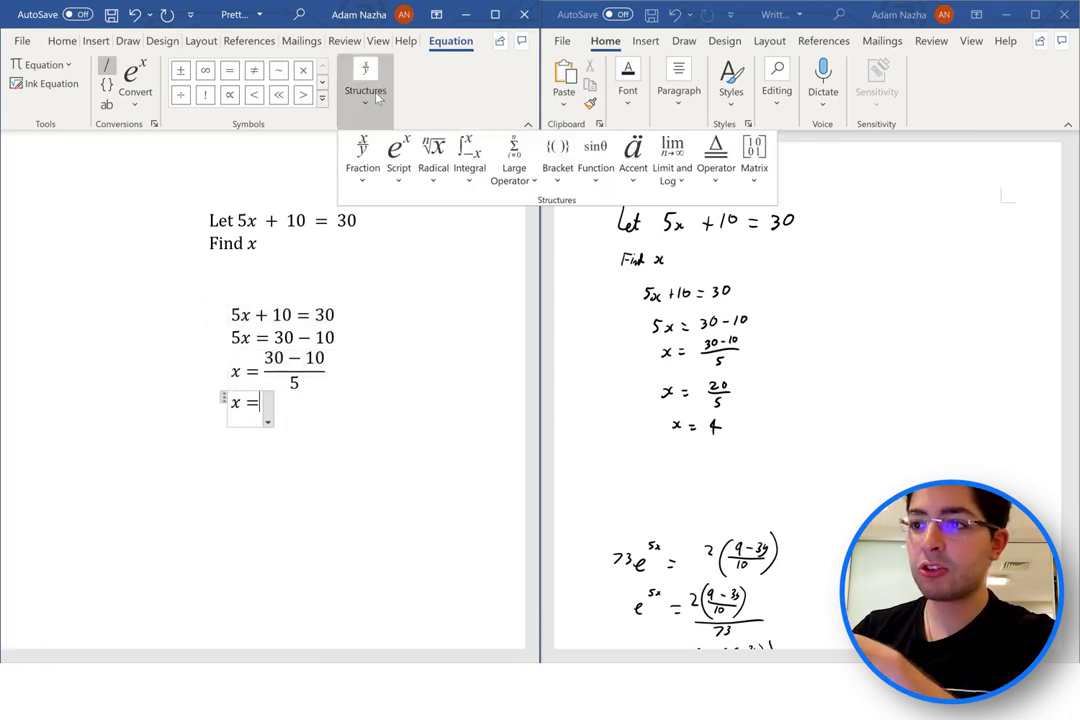
pyautogui.click(359, 160)
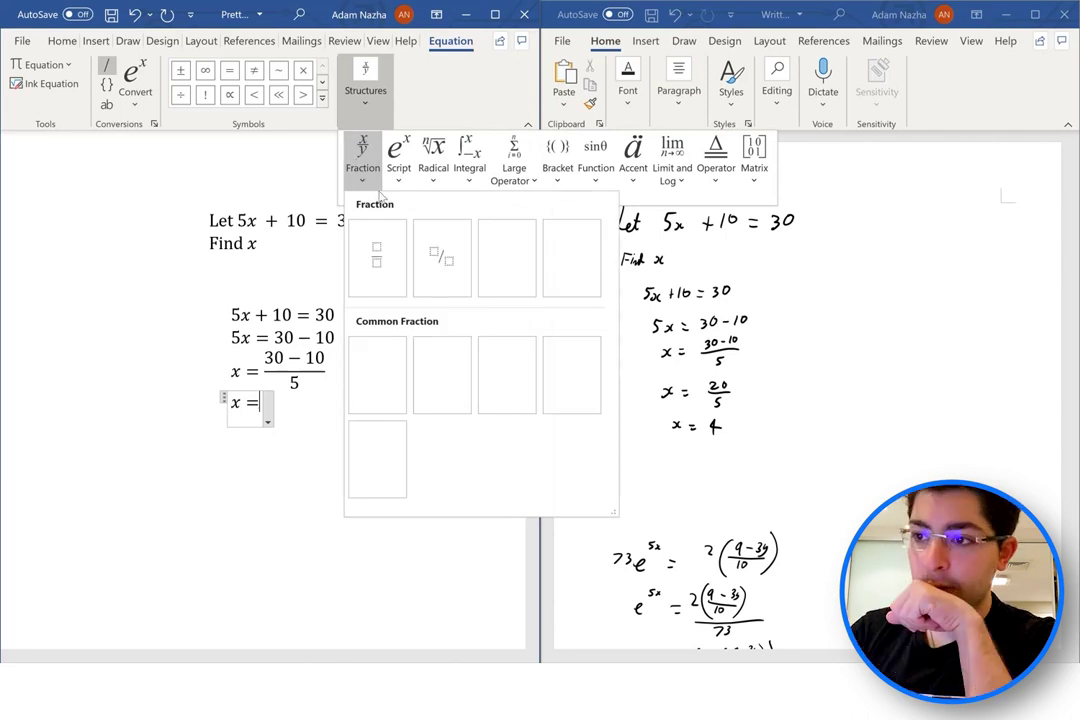
pyautogui.click(381, 255)
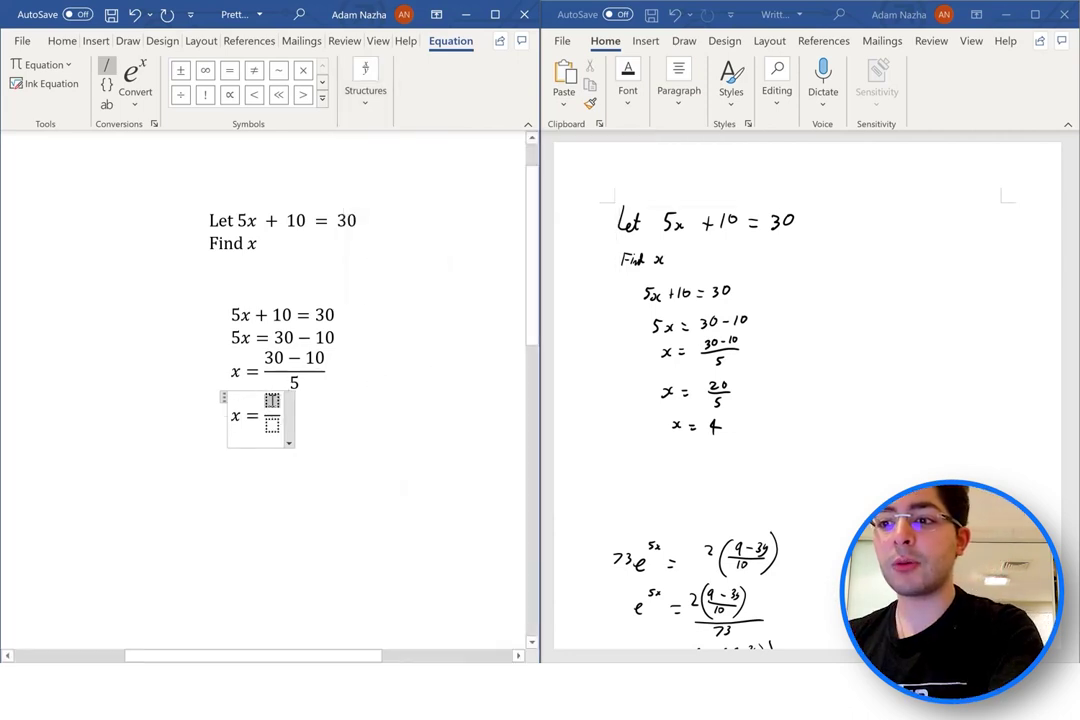
pyautogui.write('20/')
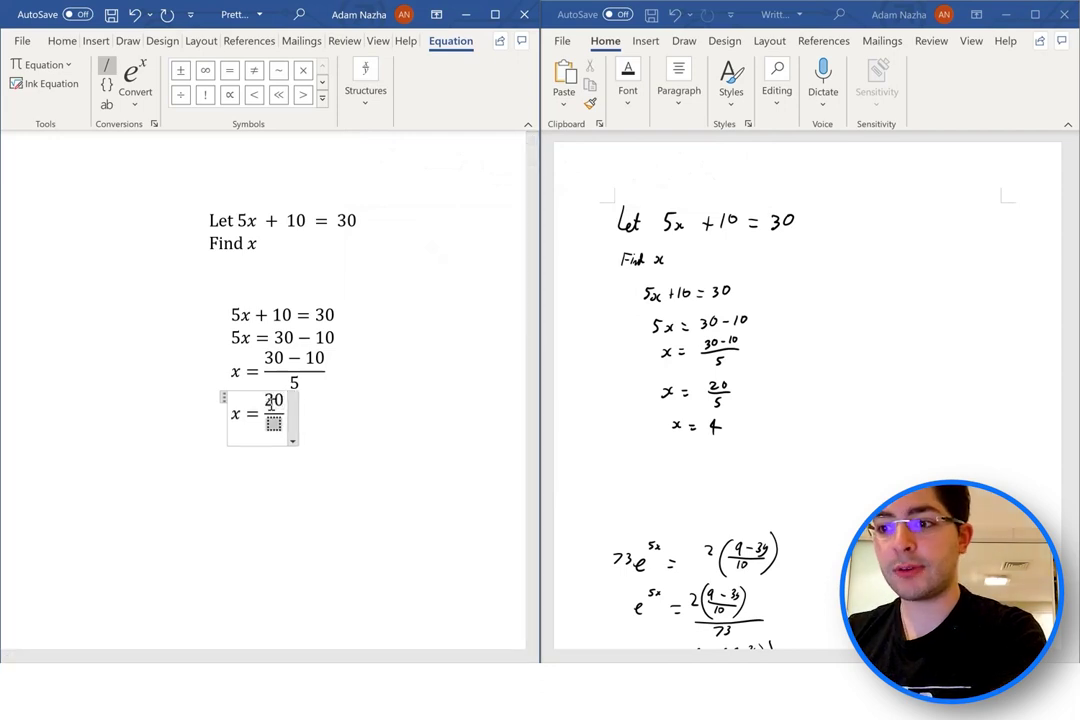
pyautogui.write('5')
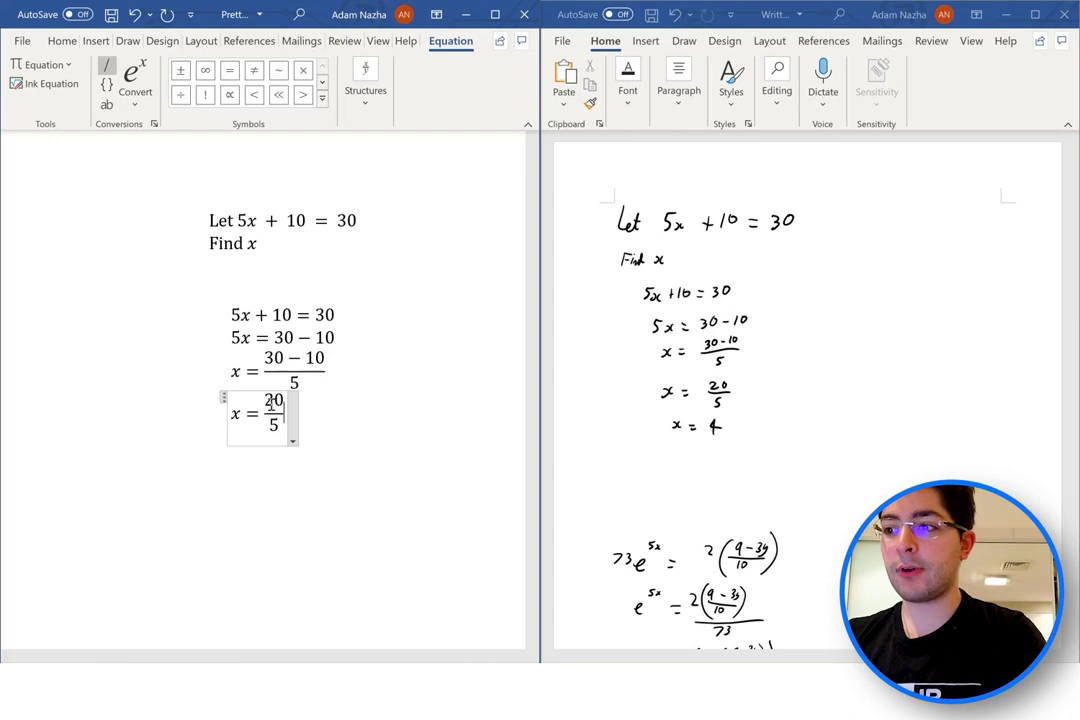
pyautogui.press('Return')
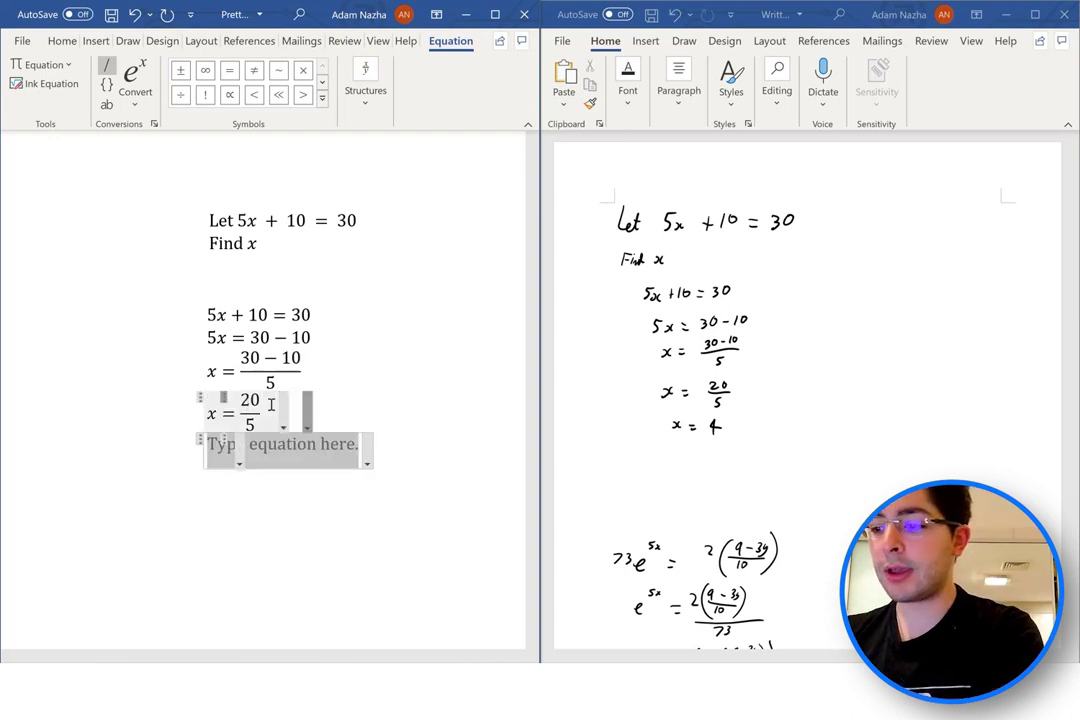
pyautogui.write('x=4')
pyautogui.press('Right')
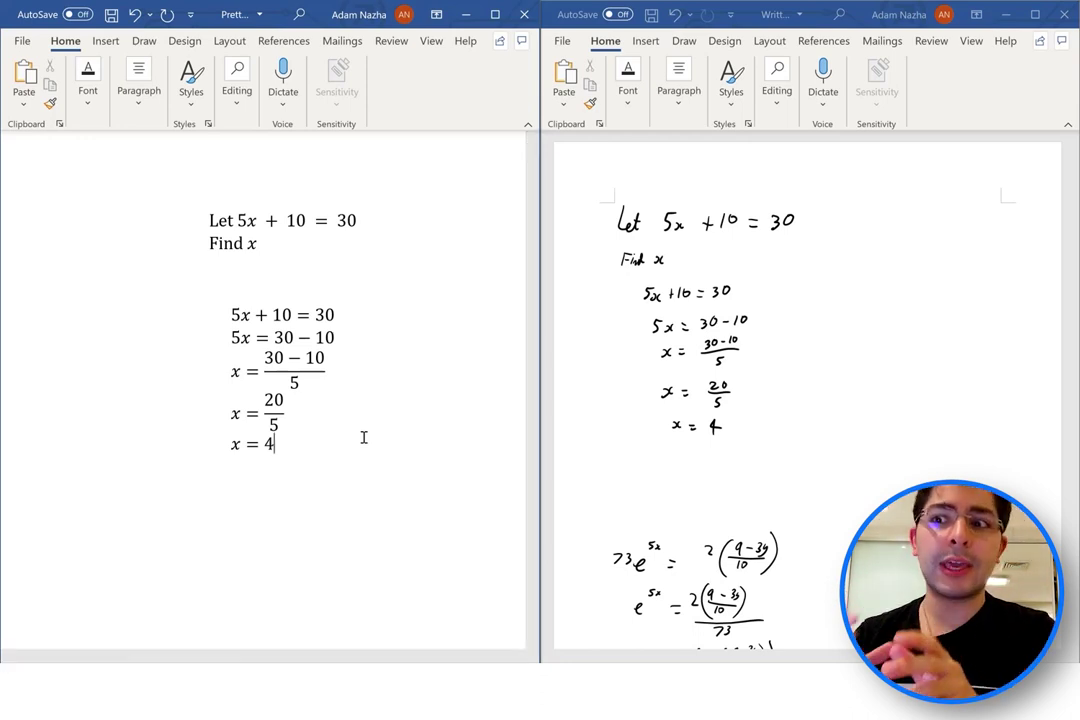
# Align the selected solution equations at the equals sign, then undo that alignment
pyautogui.moveTo(276, 443); pyautogui.dragTo(236, 315)
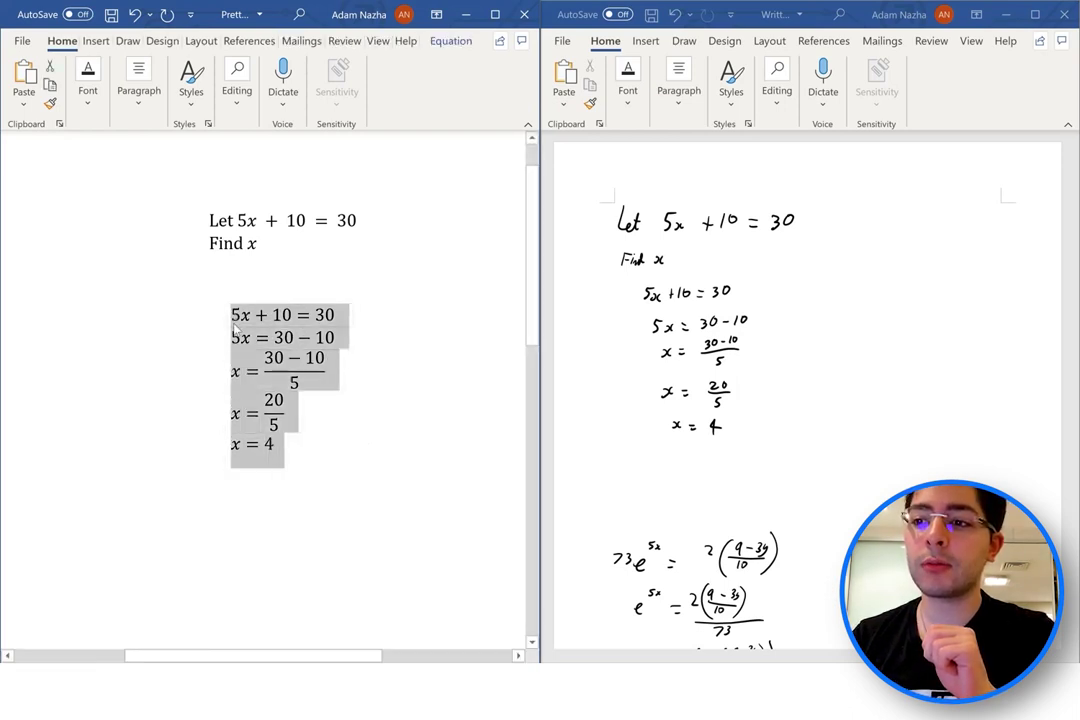
pyautogui.rightClick(273, 346)
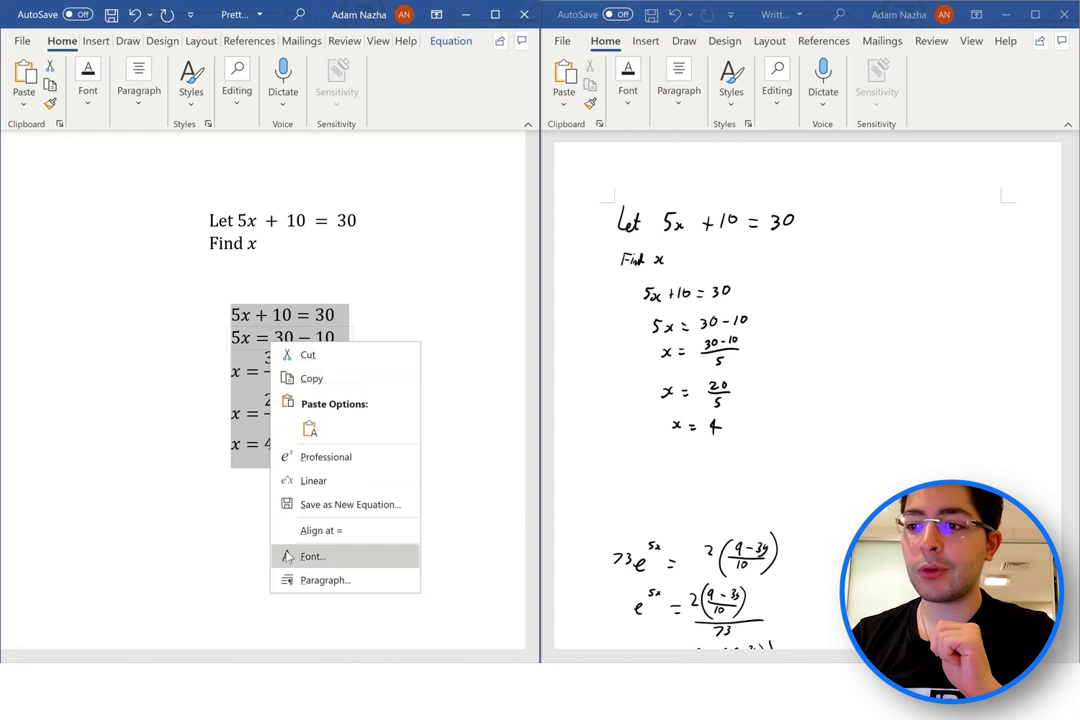
pyautogui.click(305, 535)
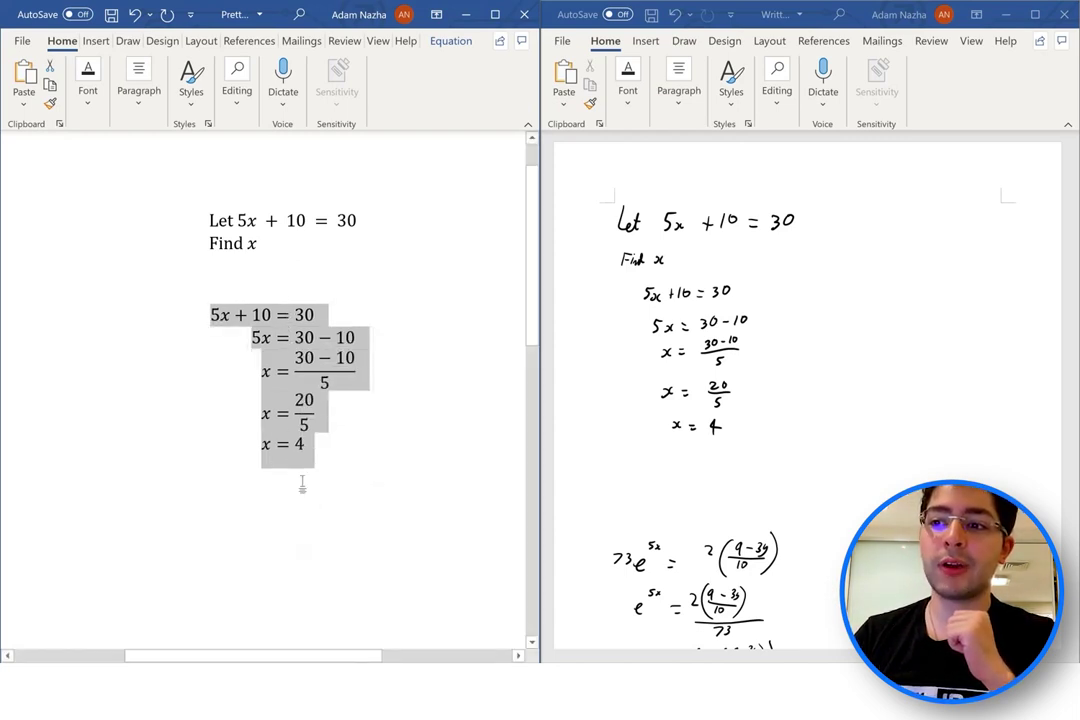
pyautogui.click(378, 457)
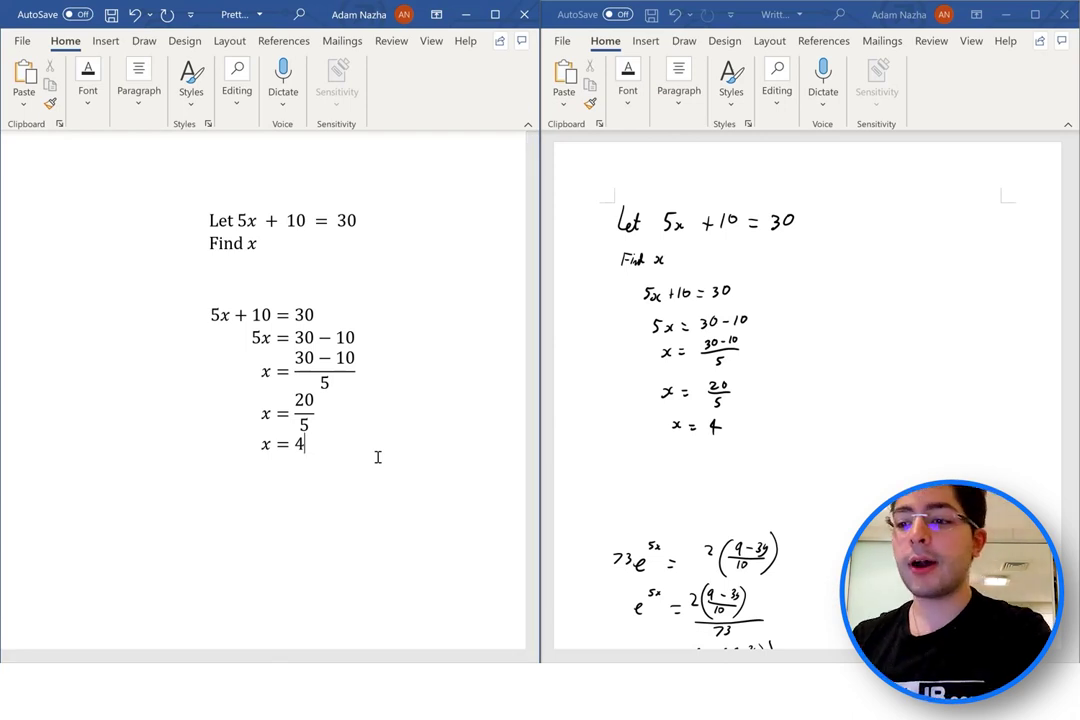
pyautogui.hotkey('ctrl', 'z')
# Reselect all five equations and apply Align at = so they line up on their equals signs
pyautogui.click(231, 337)
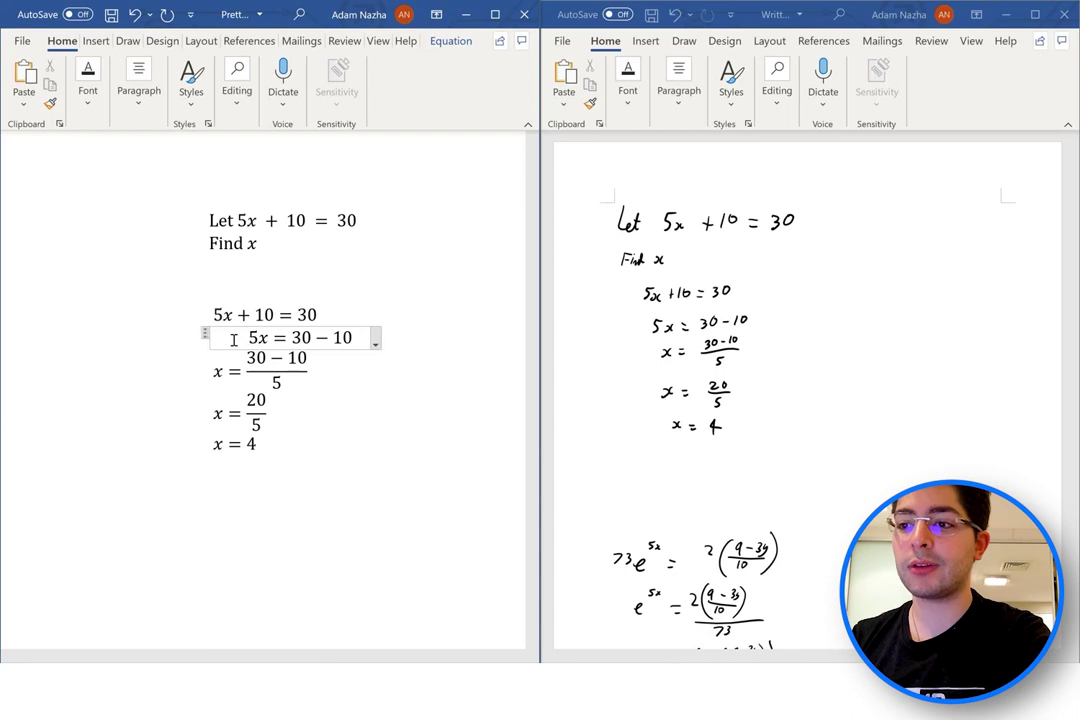
pyautogui.click(299, 440)
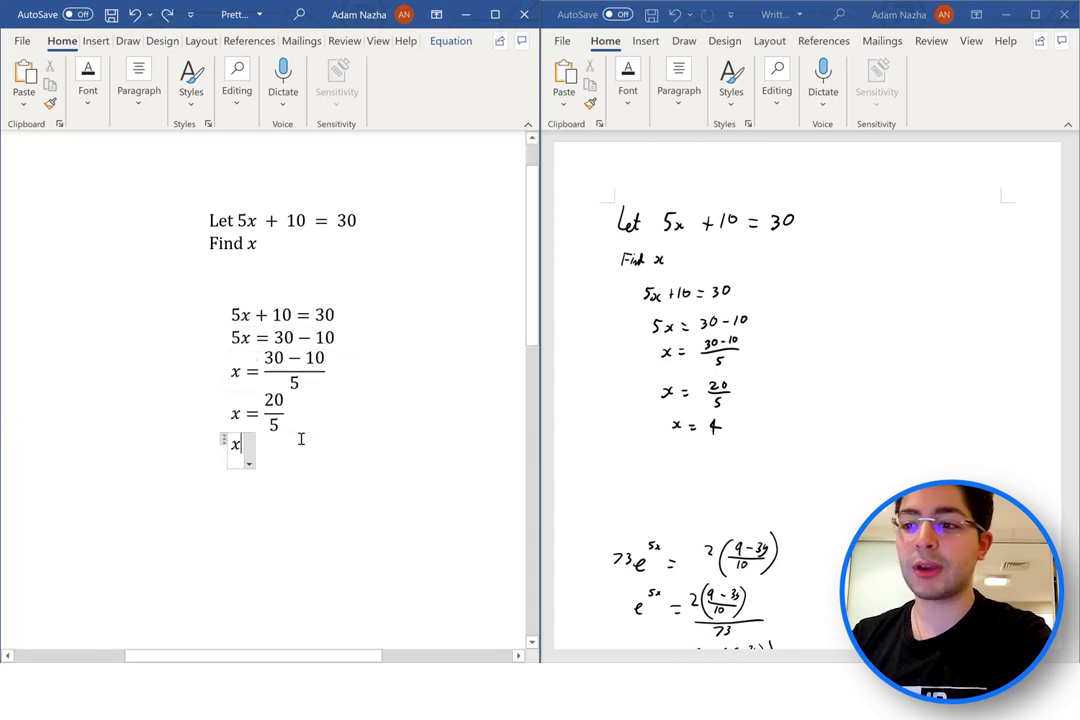
pyautogui.moveTo(241, 441); pyautogui.dragTo(233, 314)
pyautogui.rightClick(258, 336)
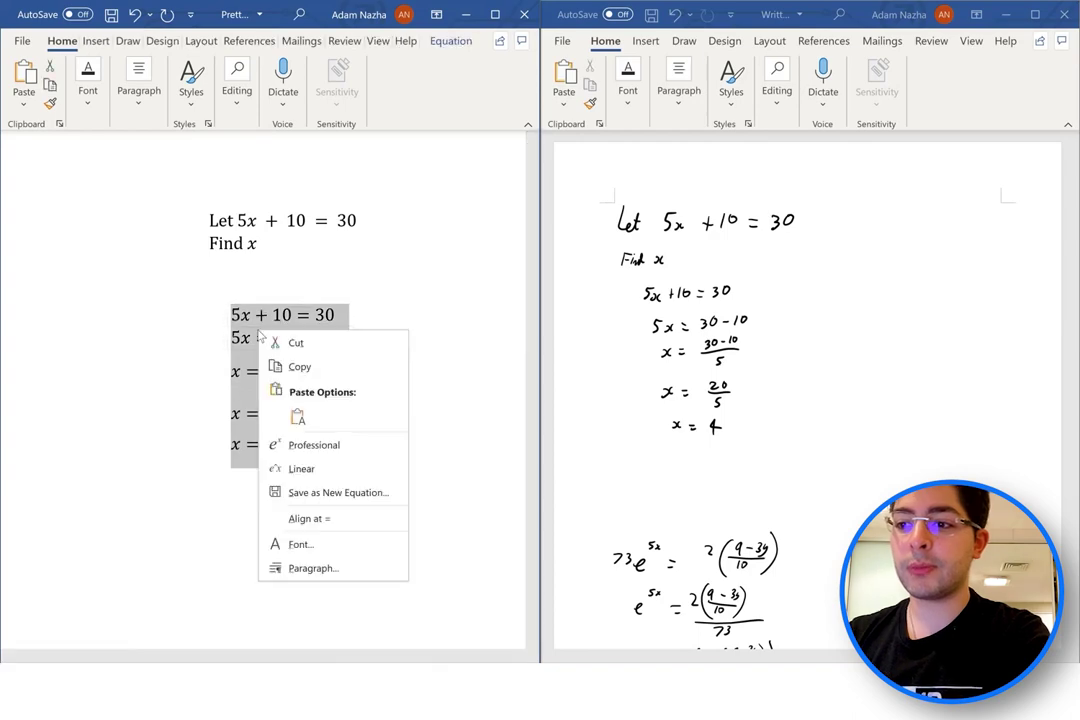
pyautogui.click(312, 518)
pyautogui.click(357, 472)
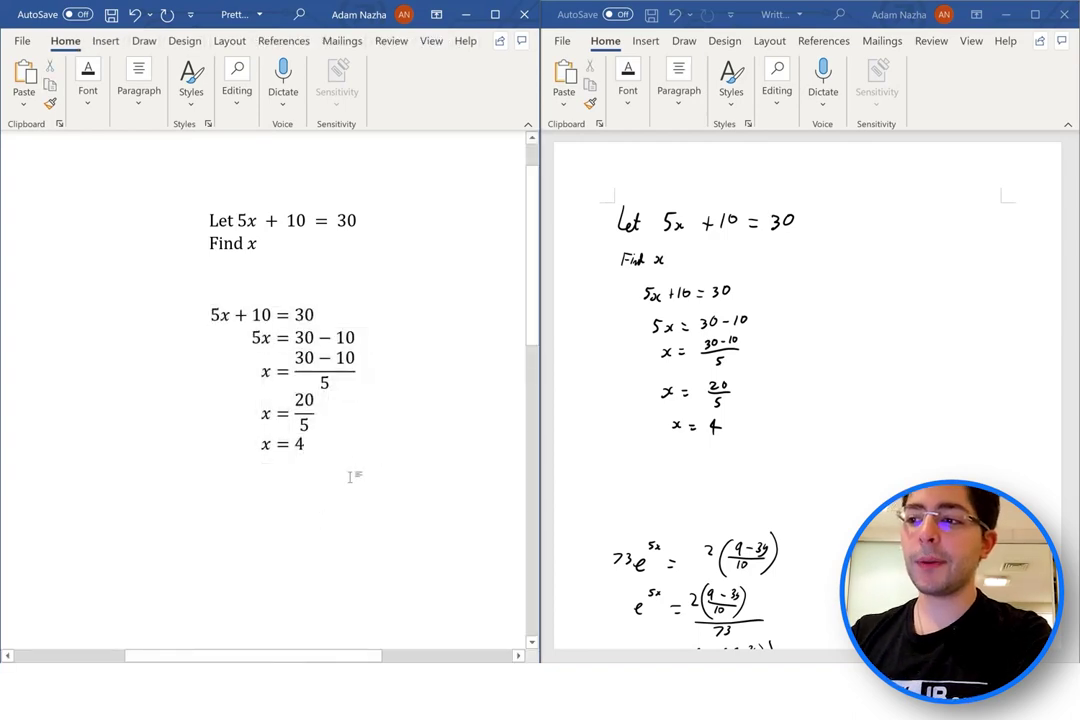
pyautogui.click(352, 477)
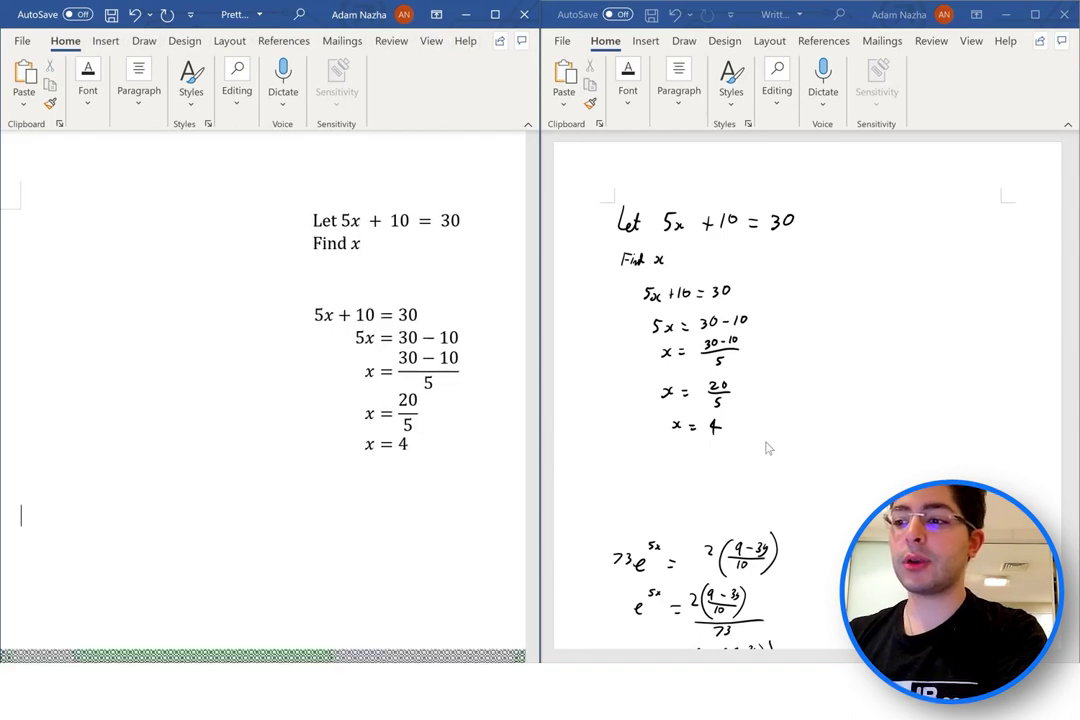
# Scroll down to the empty area below the x = 4 line
pyautogui.scroll(-3, 755, 472)
pyautogui.scroll(-2, 757, 472)
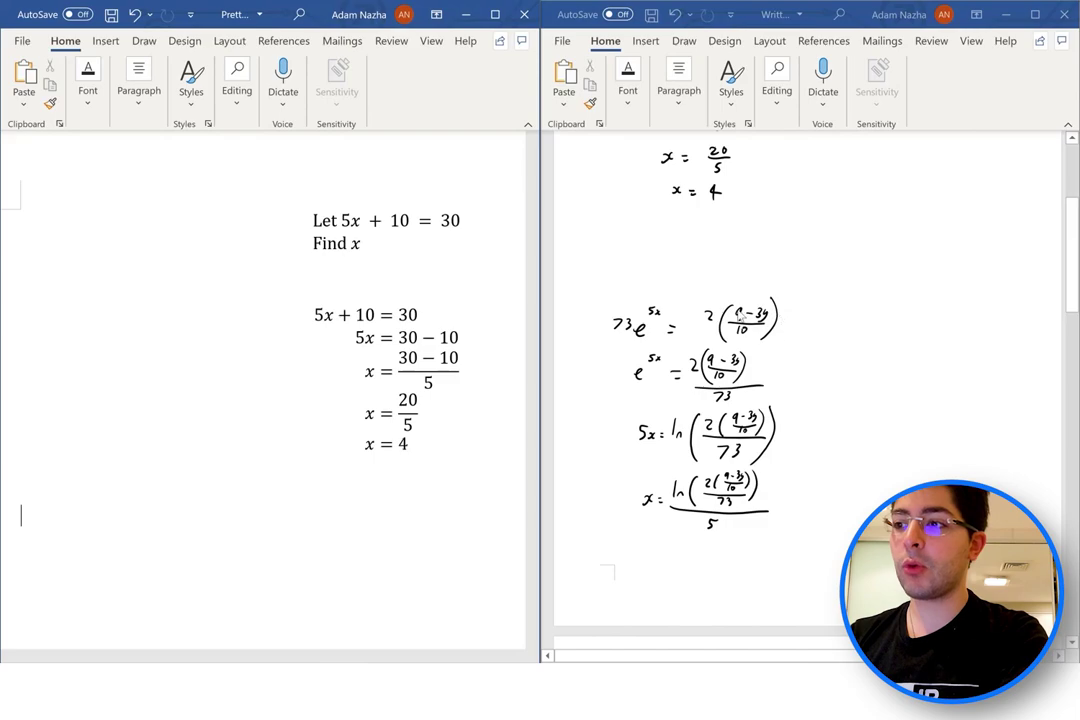
pyautogui.scroll(-3, 145, 576)
pyautogui.hscroll(-2, 145, 576)
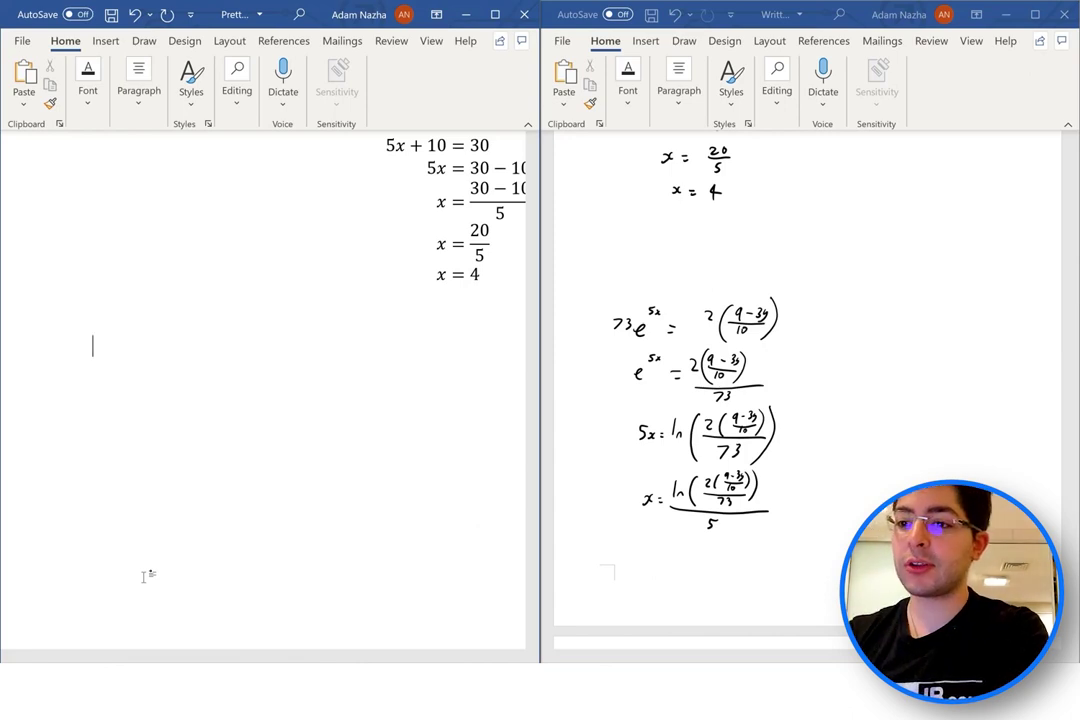
# Insert a new equation below the solution and enter 73e, dropping a trial ^(5x) exponent
pyautogui.hotkey('alt', '=')
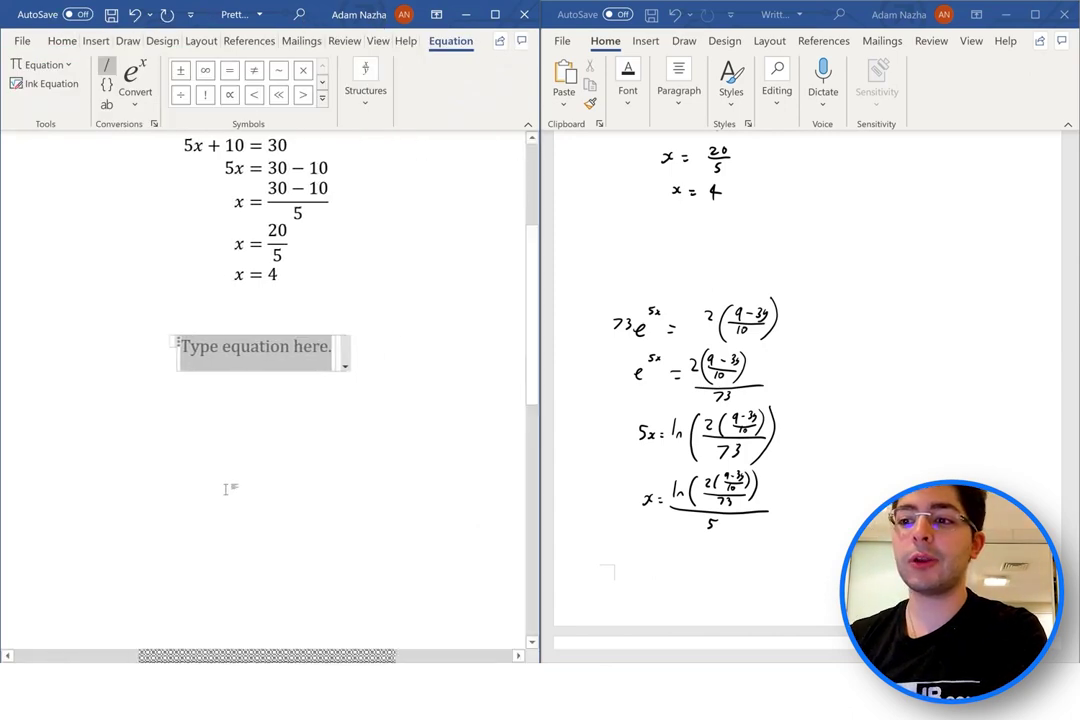
pyautogui.click(323, 362)
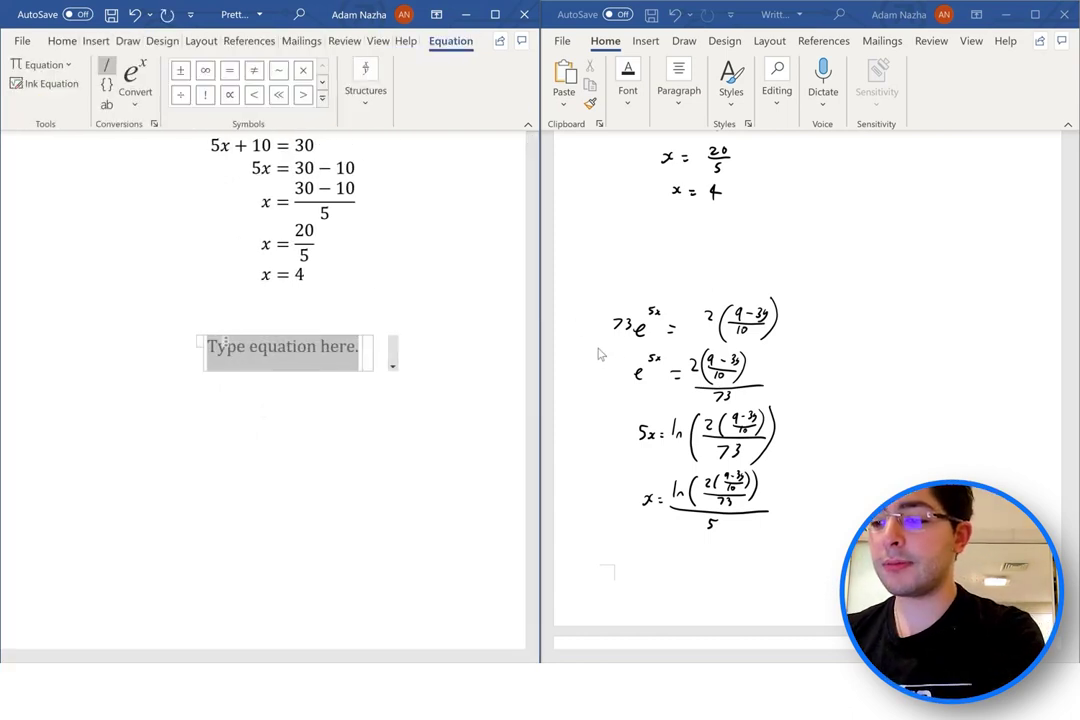
pyautogui.write('73e')
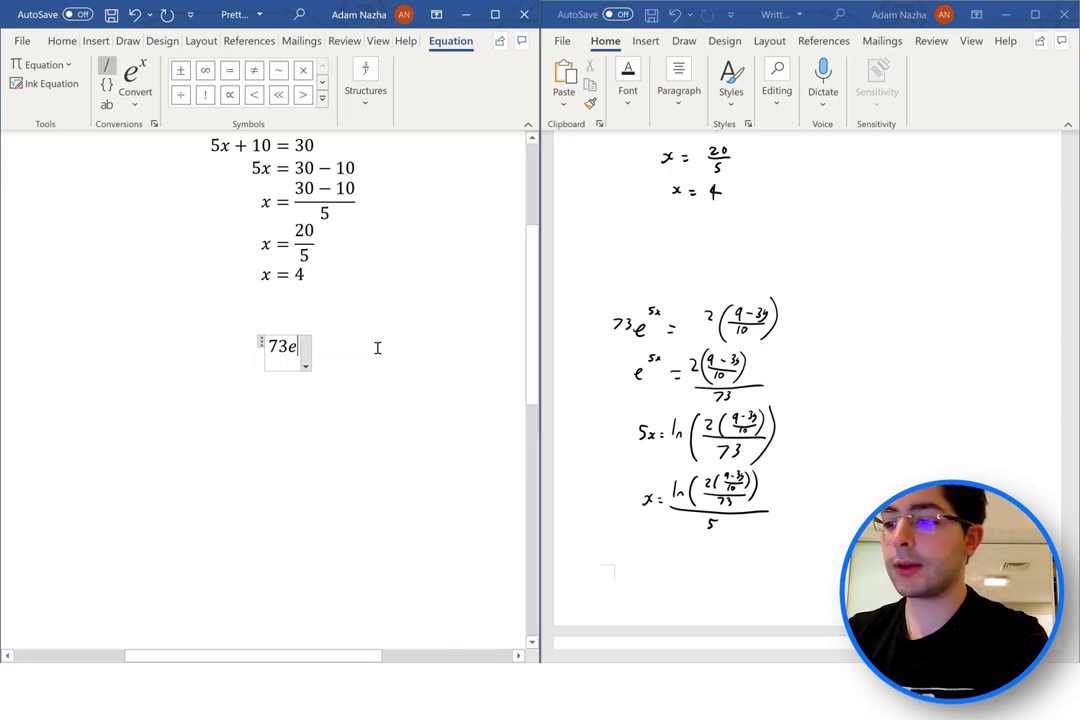
pyautogui.write('^(5')
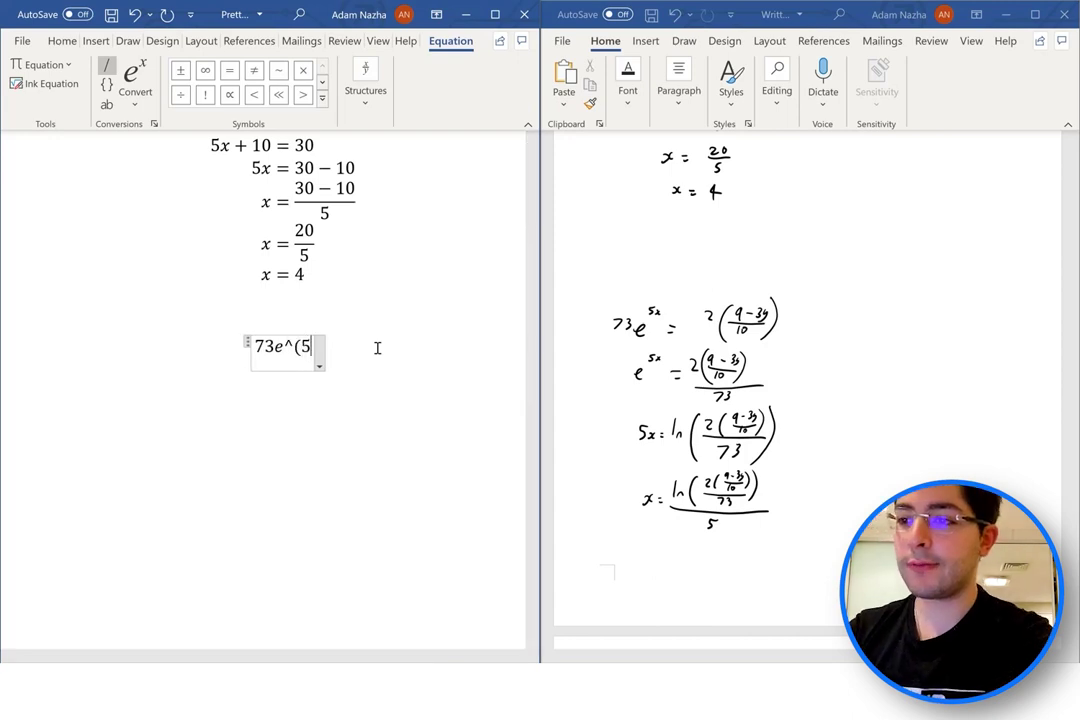
pyautogui.write('x)')
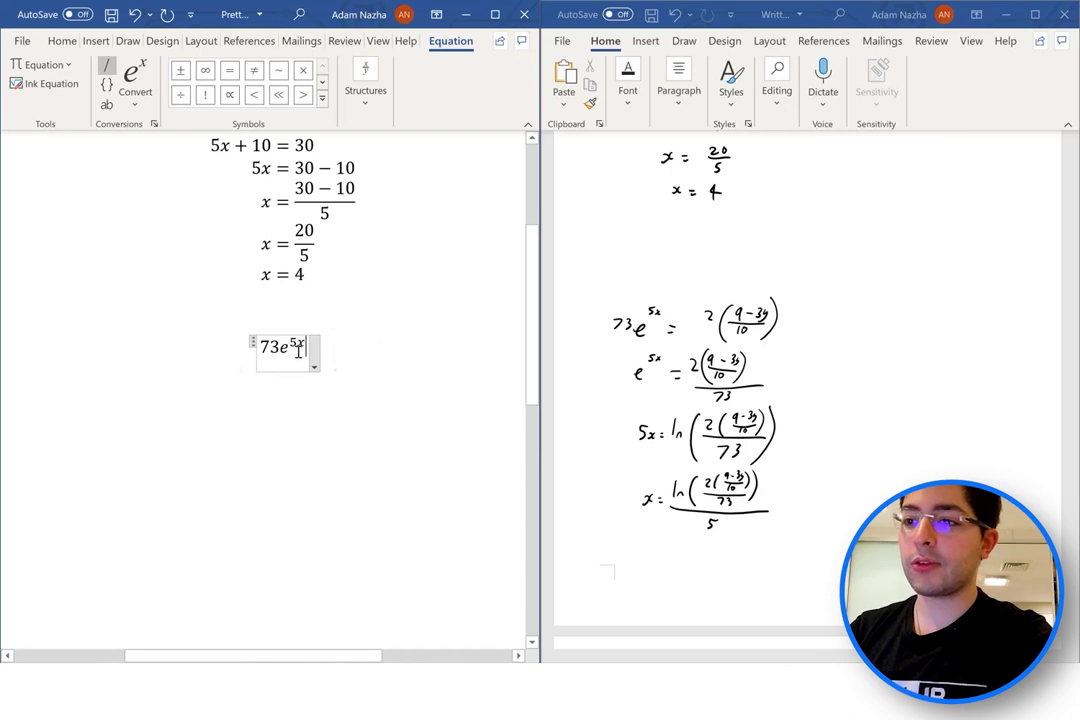
pyautogui.hotkey('ctrl', 'z')
pyautogui.press('BackSpace')
pyautogui.press('BackSpace')
pyautogui.press('BackSpace')
pyautogui.press('BackSpace')
pyautogui.press('BackSpace')
pyautogui.press('BackSpace')
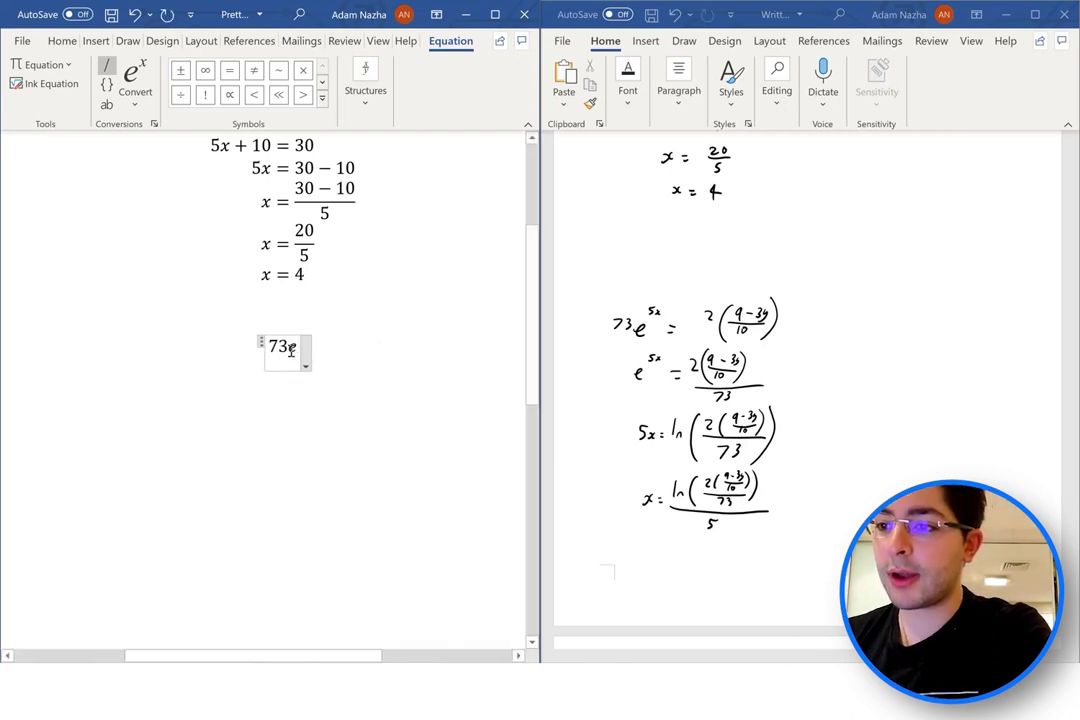
# Give 73e the raised exponent 5x, making it 73e^5x
pyautogui.click(370, 100)
pyautogui.click(399, 158)
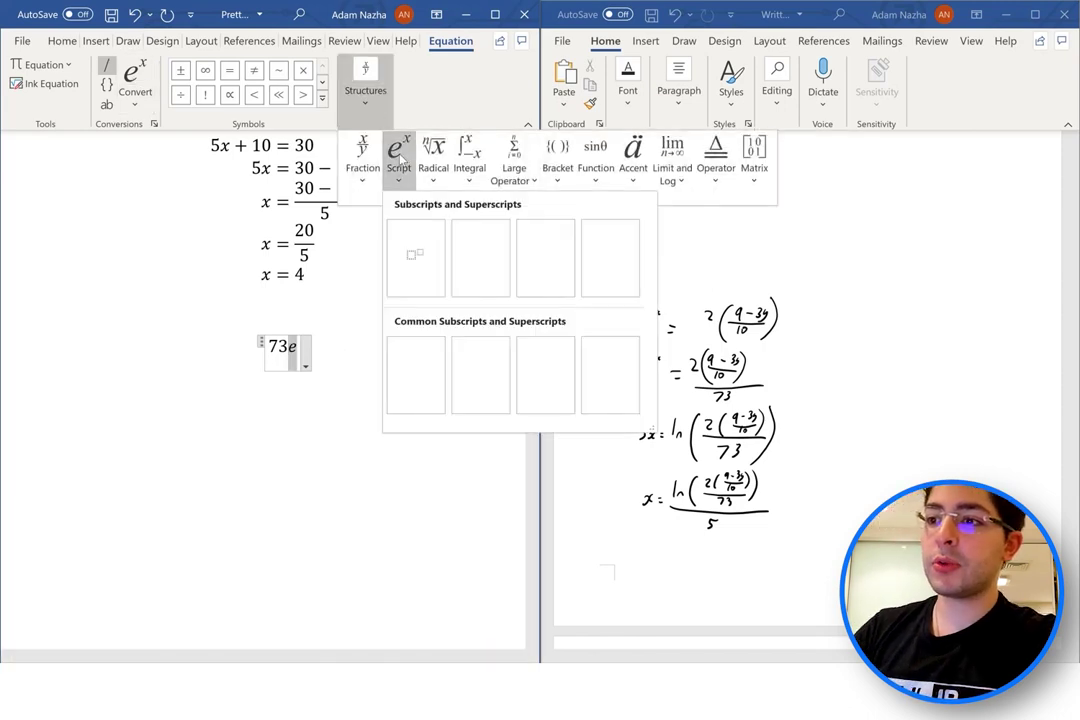
pyautogui.click(420, 243)
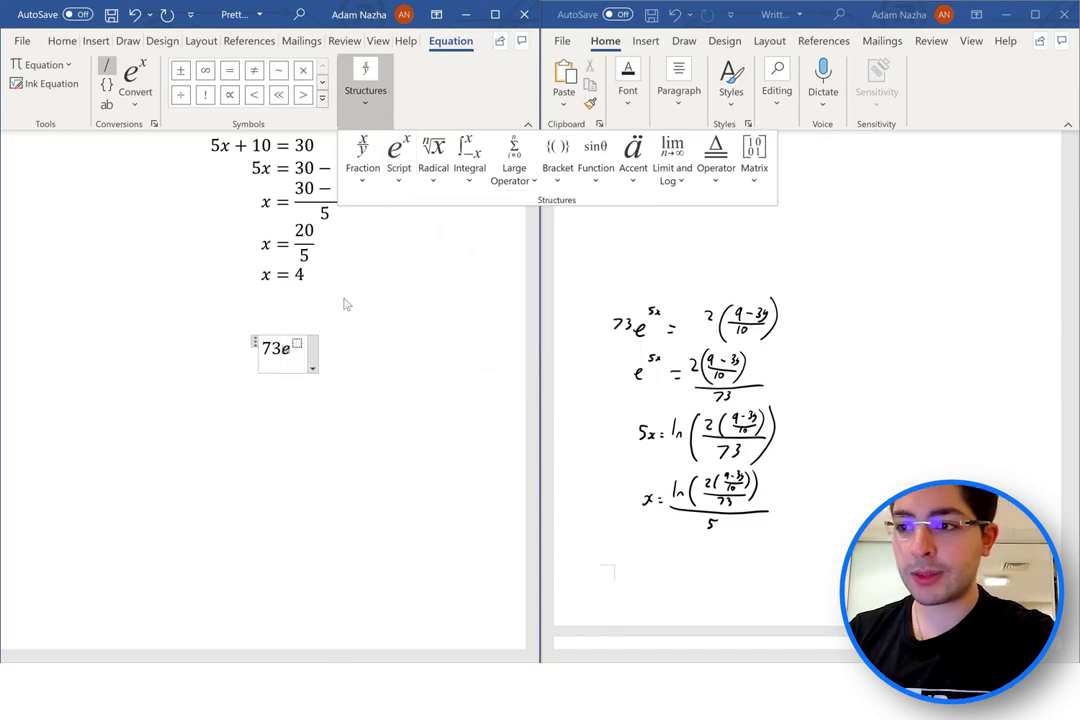
pyautogui.click(298, 345)
pyautogui.write('5x')
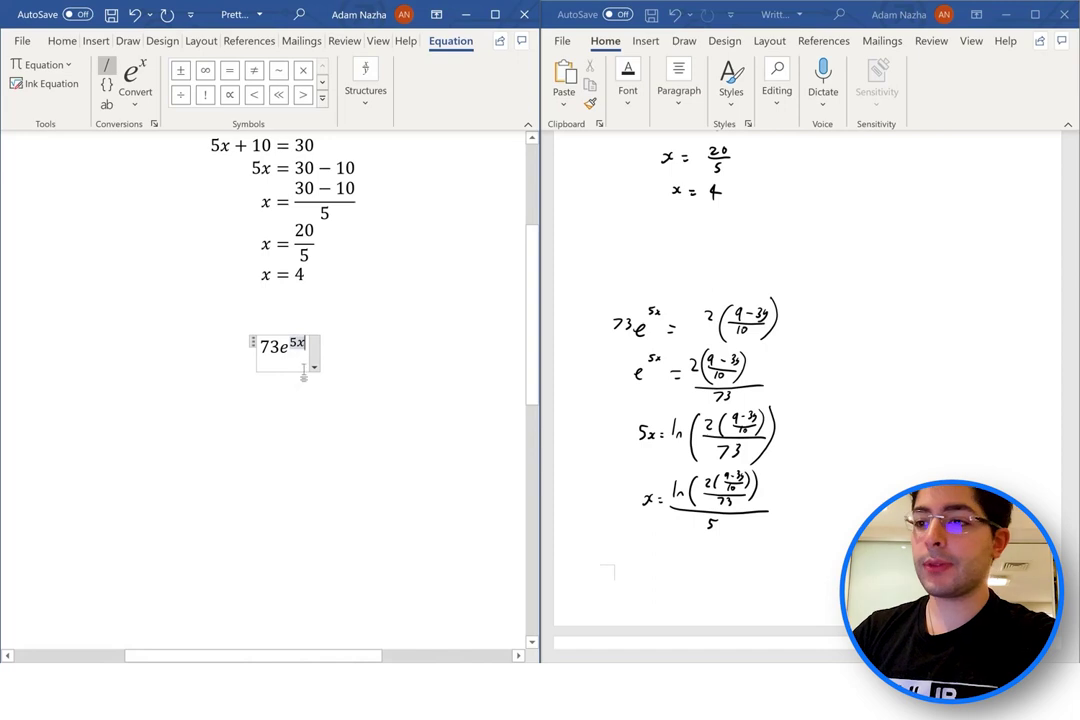
pyautogui.hotkey('ctrl', 'z')
pyautogui.hotkey('ctrl', 'z')
pyautogui.click(316, 364)
pyautogui.write('^')
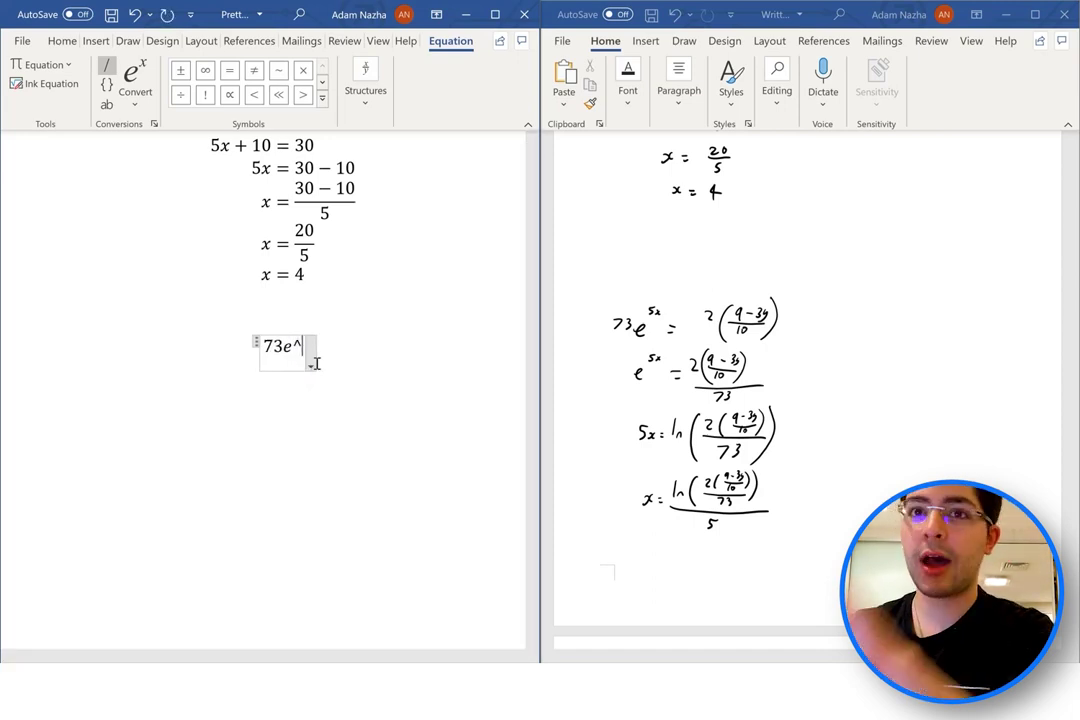
pyautogui.write('(')
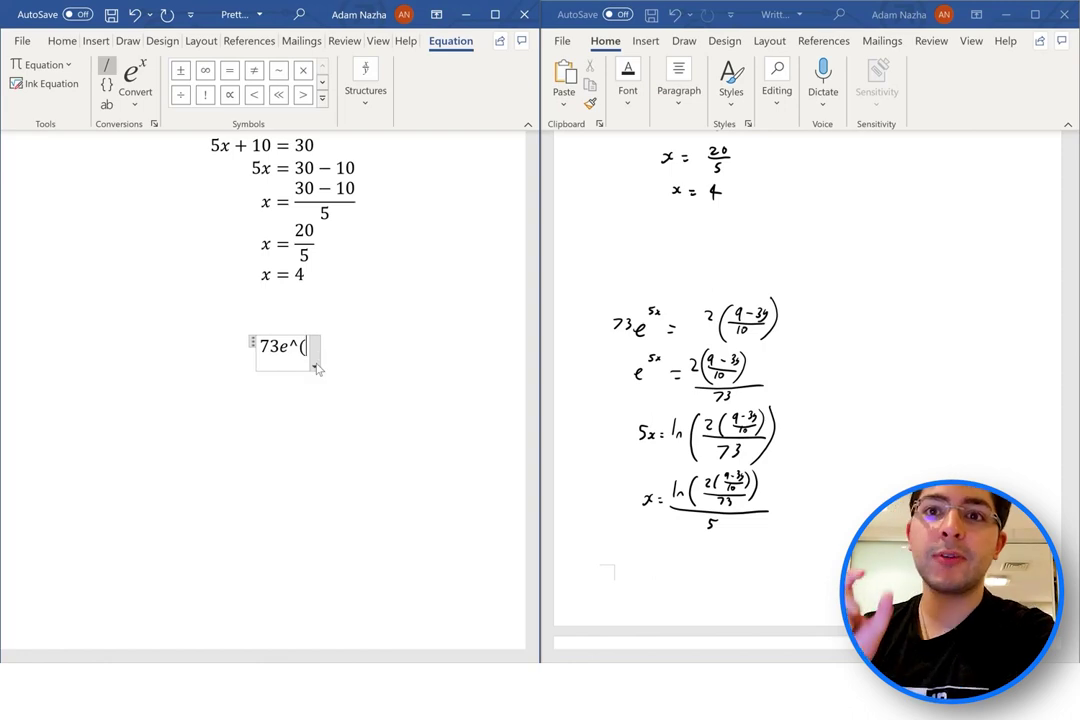
pyautogui.write('5x)')
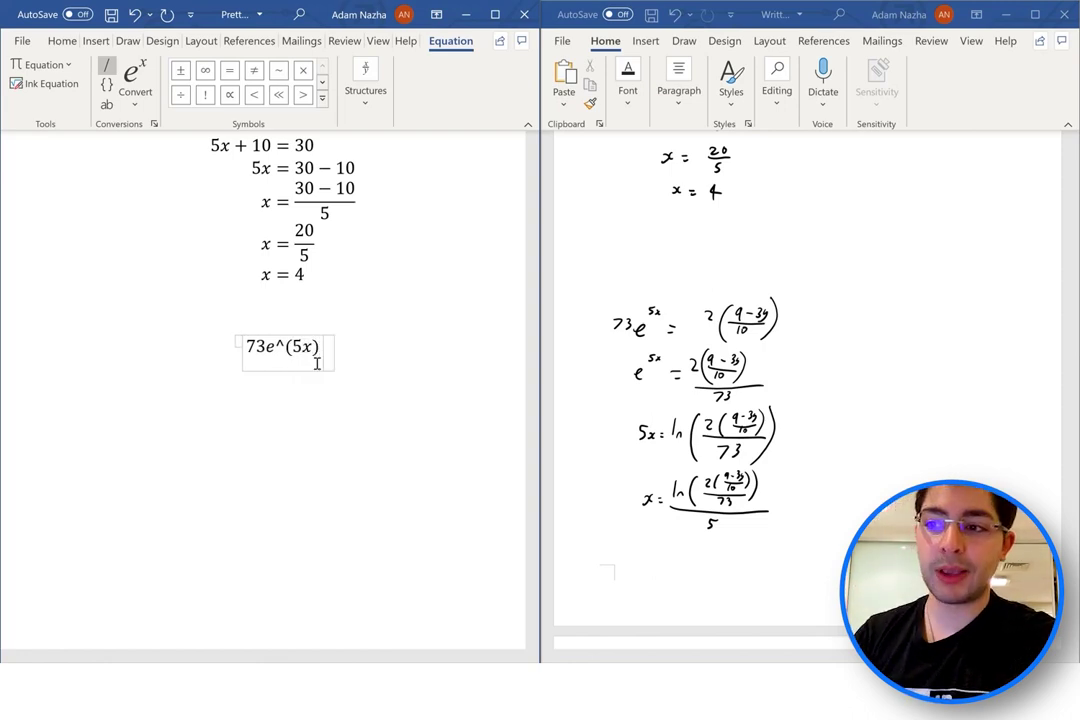
pyautogui.press('space')
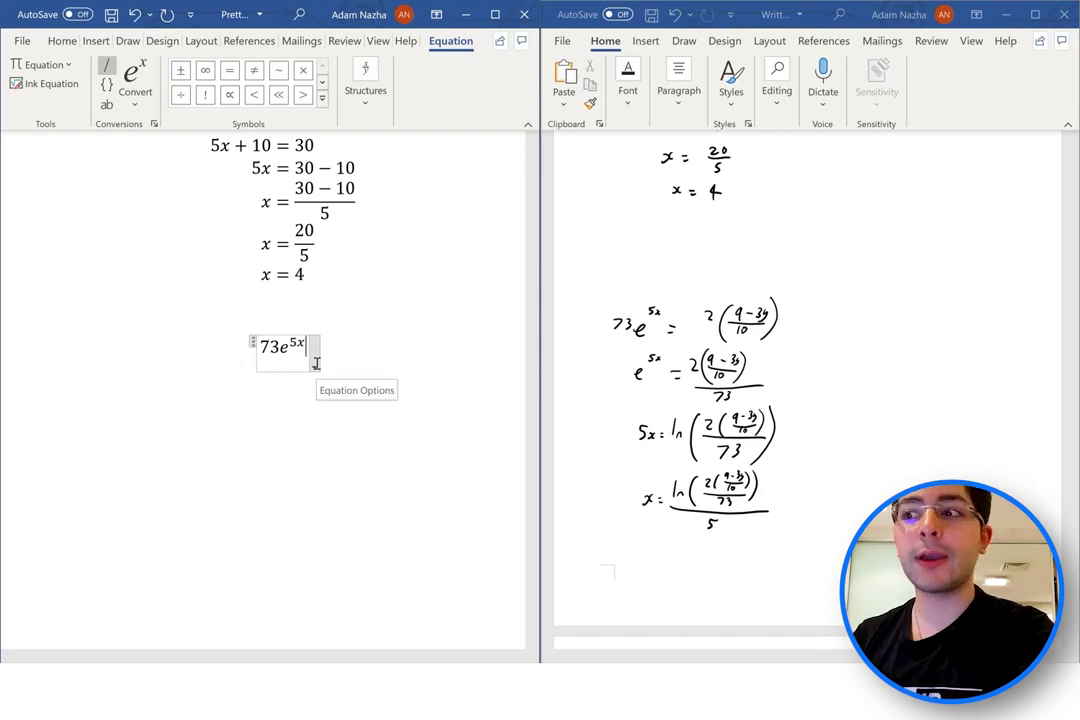
# Type '= 2(' after 73e^5x, correcting stray characters
pyautogui.write('= ')
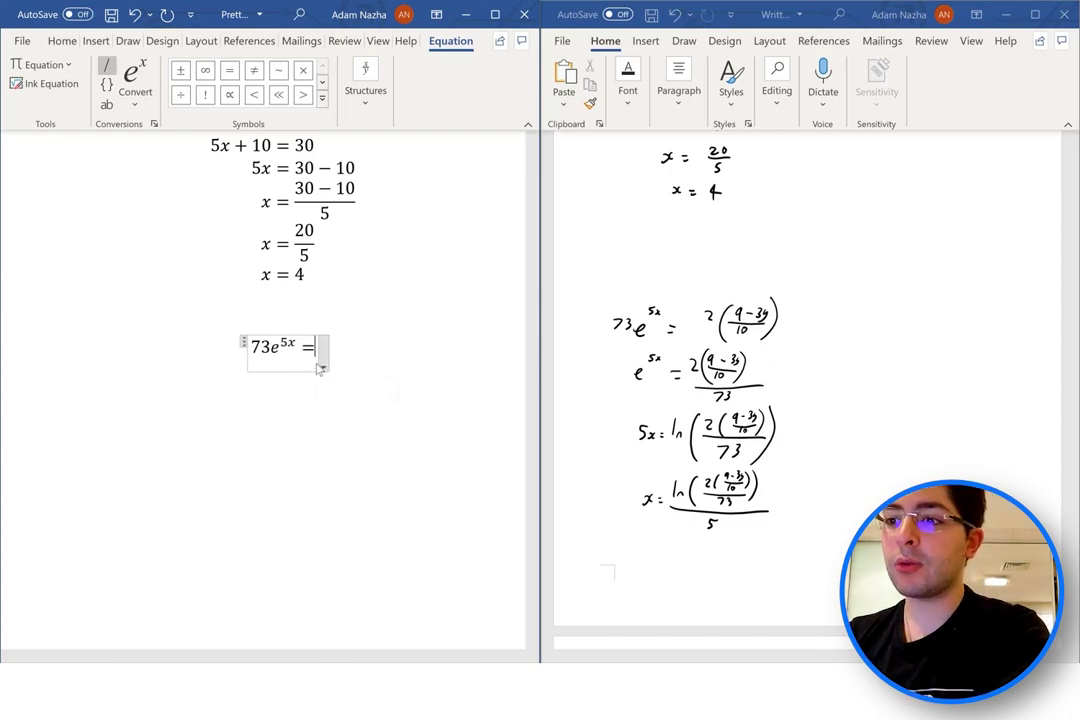
pyautogui.write('w')
pyautogui.press('BackSpace')
pyautogui.write('2(')
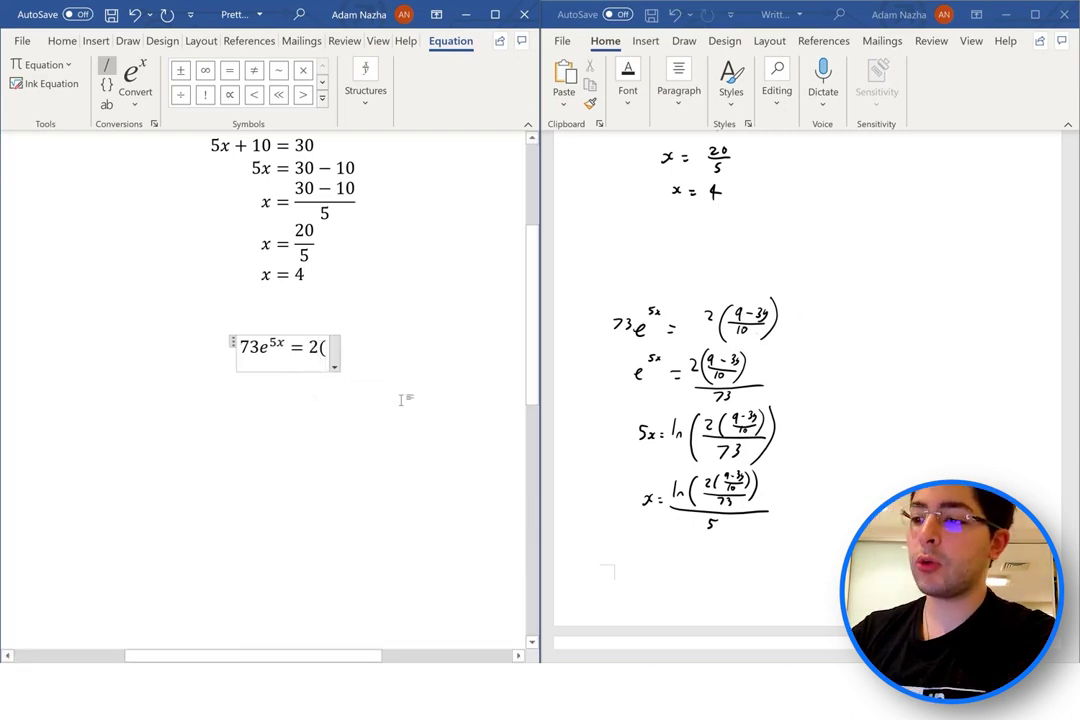
pyautogui.write('(9')
pyautogui.write('-3')
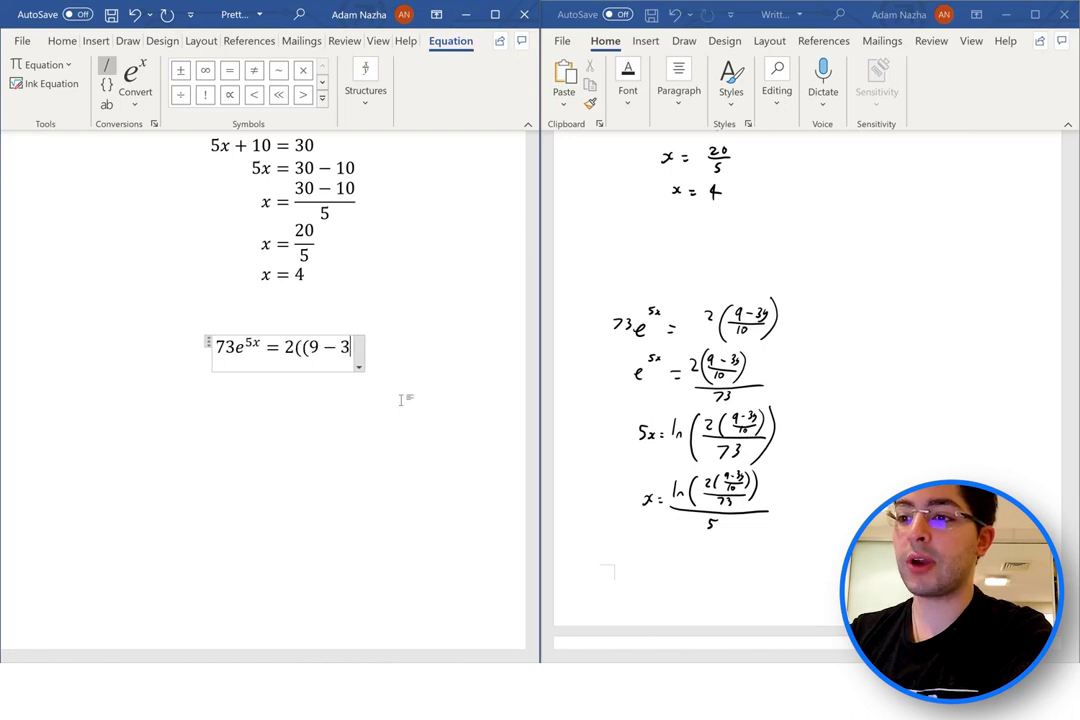
pyautogui.write('y')
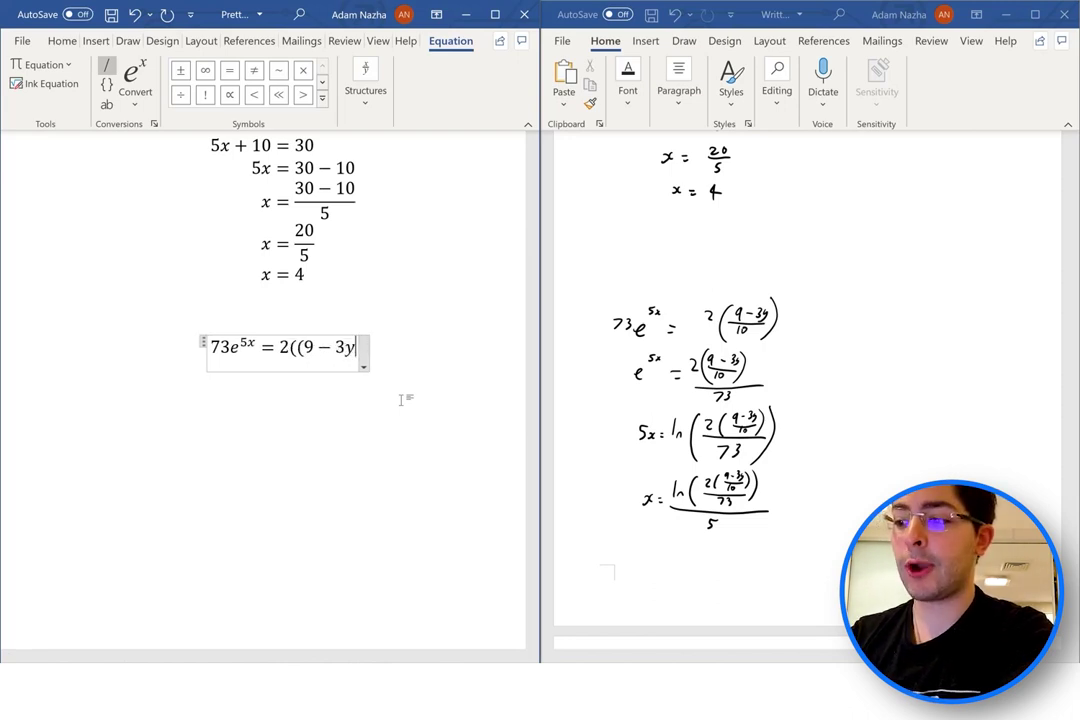
pyautogui.write(')')
pyautogui.press('BackSpace')
pyautogui.press('BackSpace')
pyautogui.press('BackSpace')
pyautogui.press('BackSpace')
pyautogui.press('BackSpace')
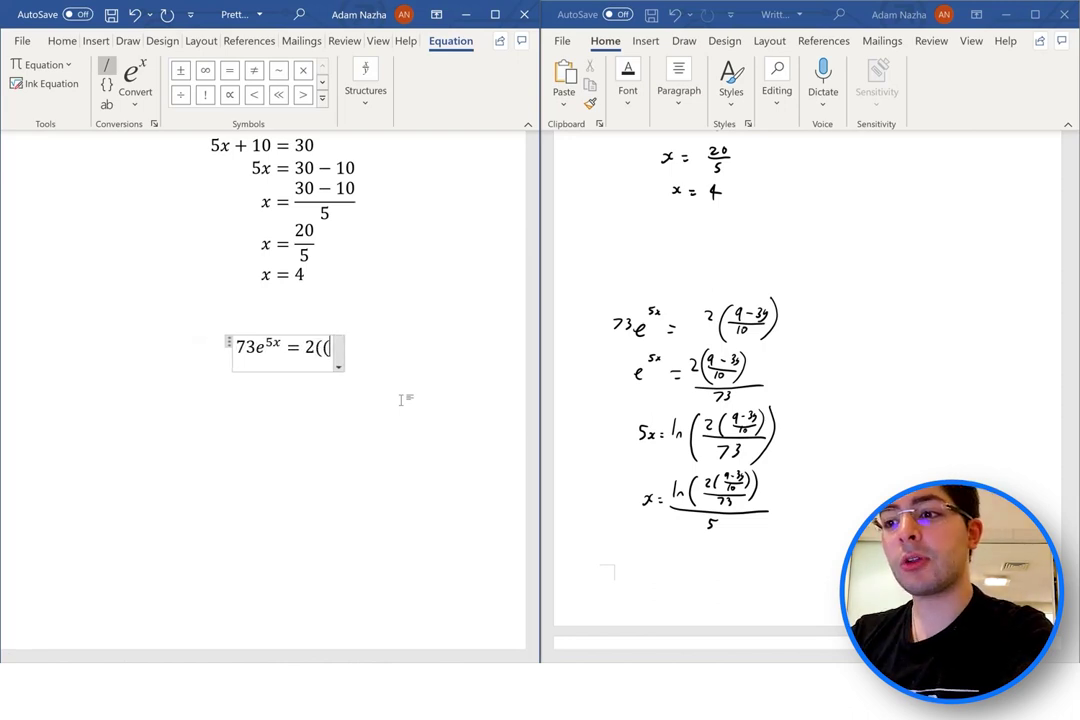
pyautogui.press('BackSpace')
# Insert the stacked fraction (9 − 3y)/10 in tall brackets, then start a new equation below
pyautogui.click(376, 76)
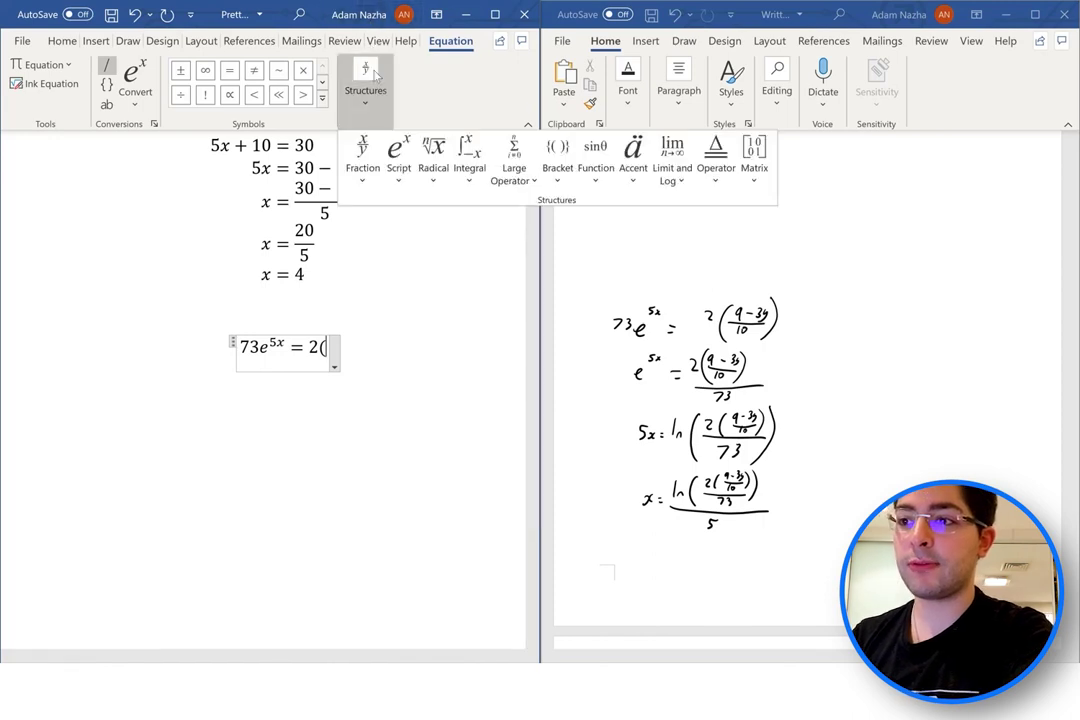
pyautogui.click(362, 160)
pyautogui.click(378, 250)
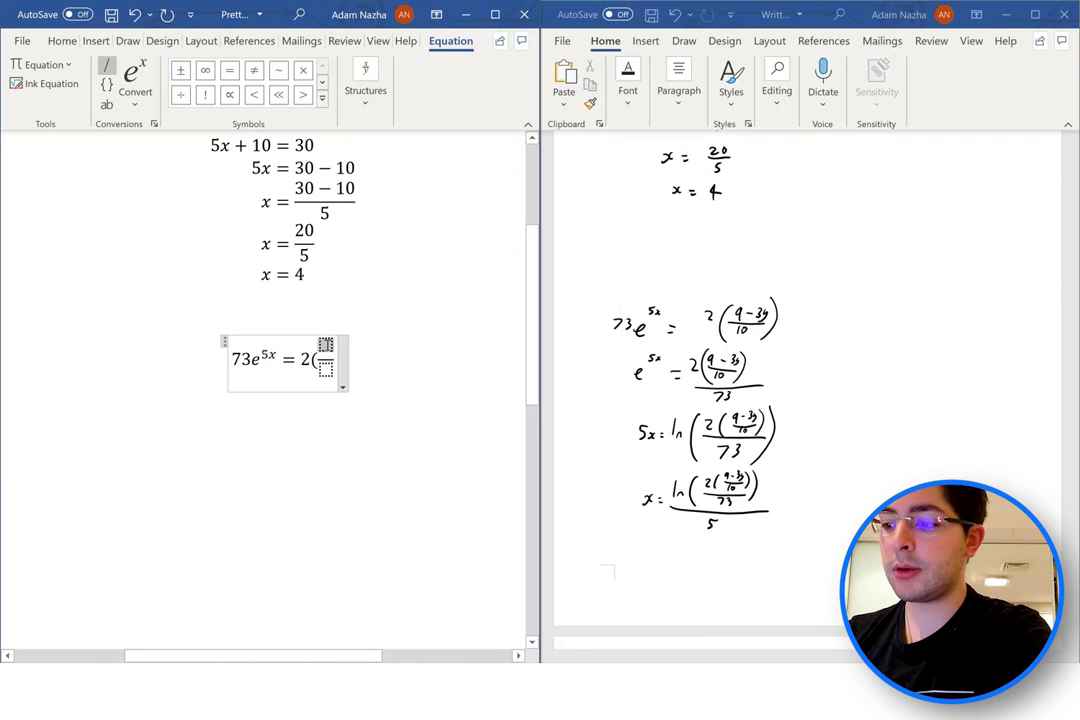
pyautogui.write('9-3y')
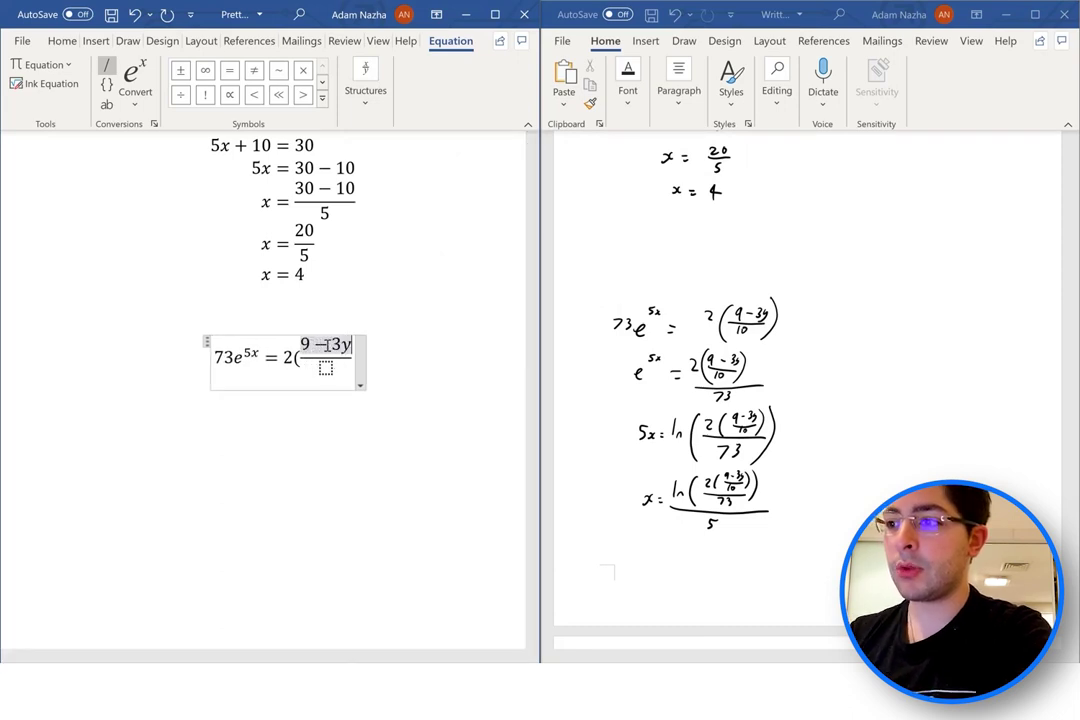
pyautogui.press('Down')
pyautogui.write('10')
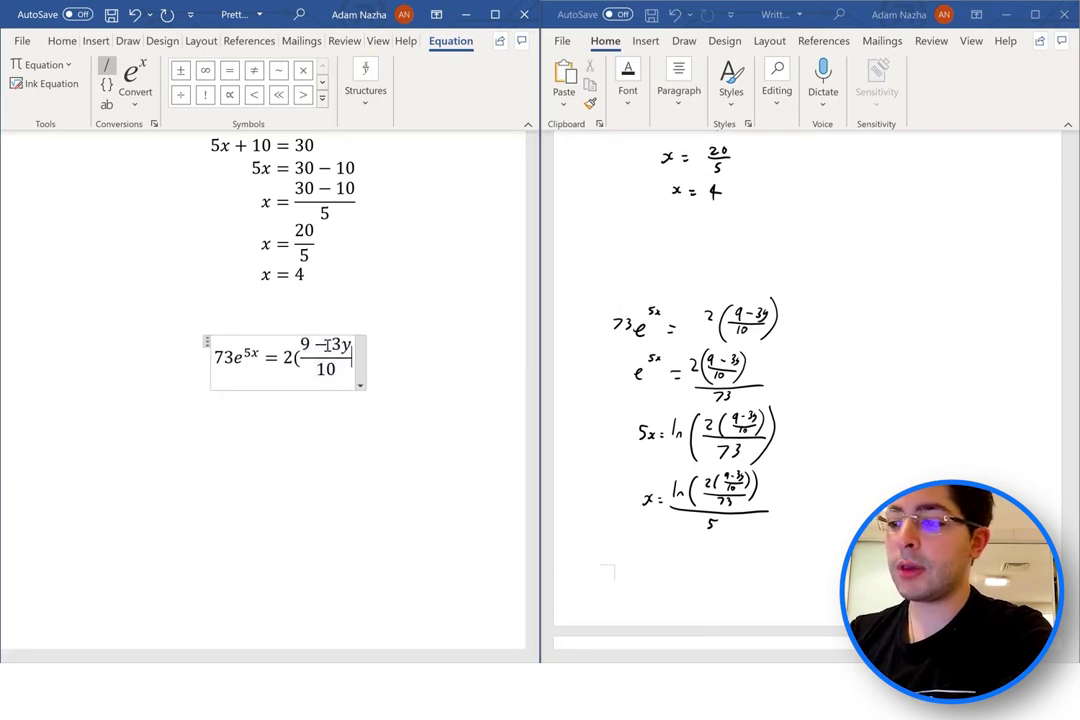
pyautogui.write(')')
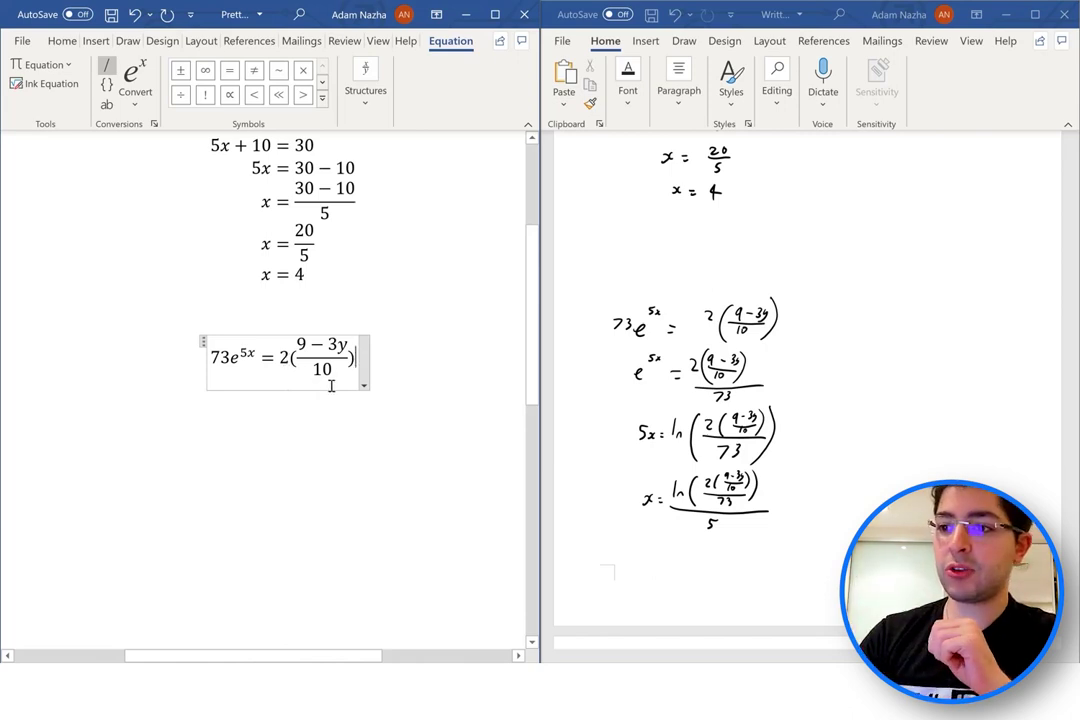
pyautogui.press('space')
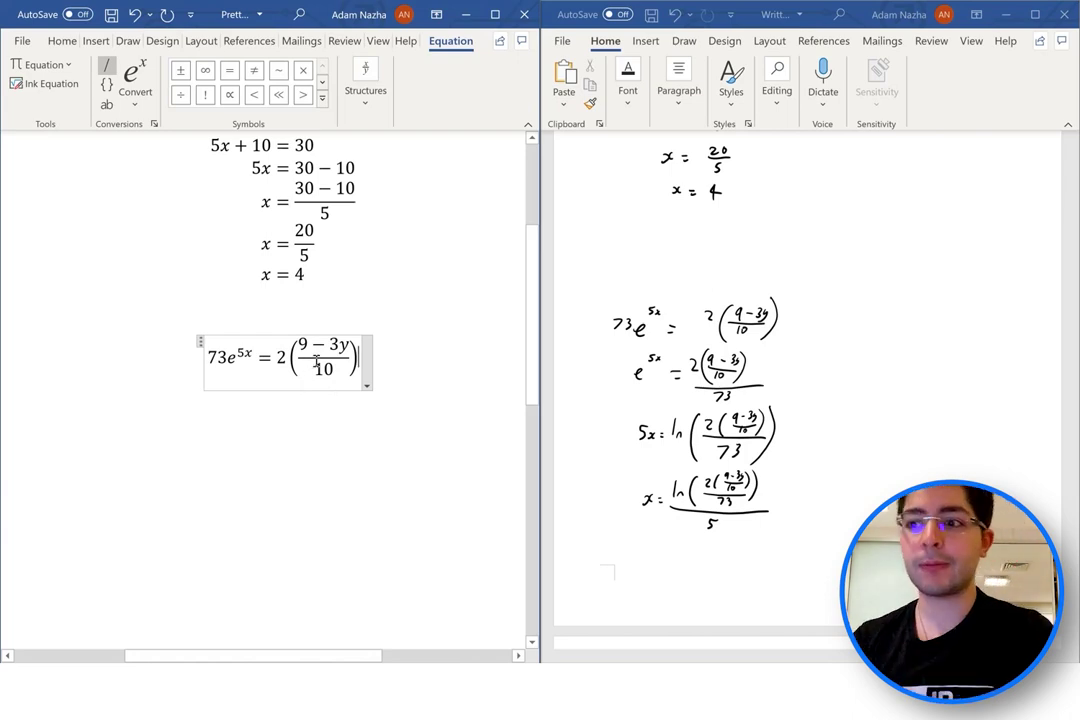
pyautogui.press('Return')
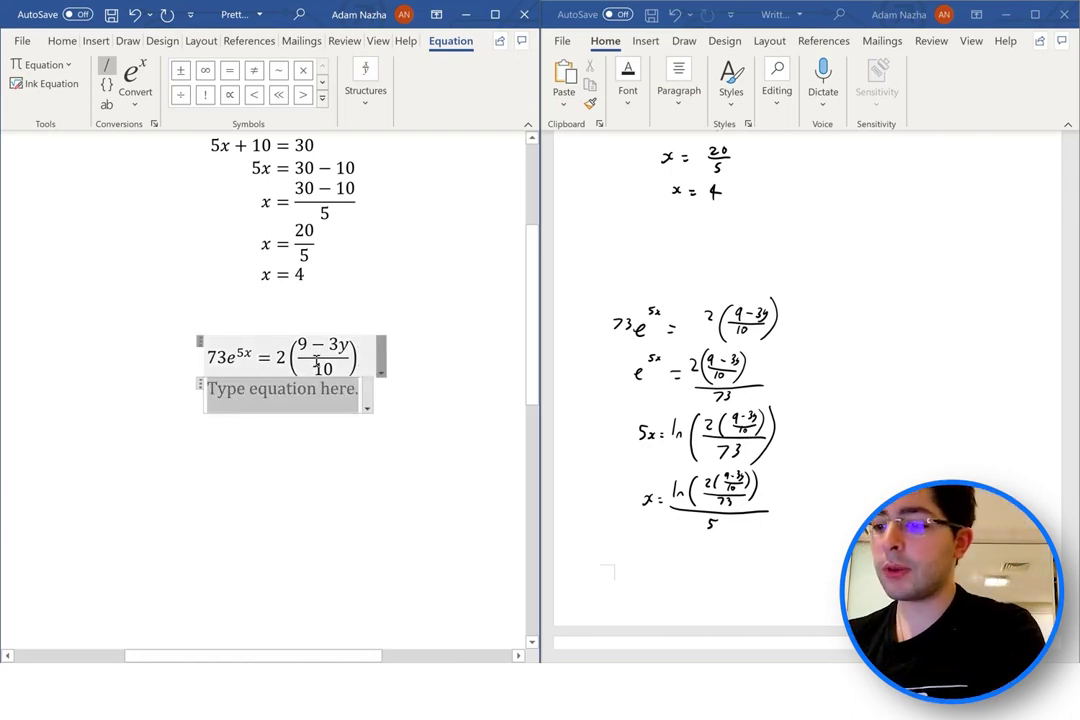
# Start the second equation as e^(5x) = followed by an empty stacked fraction
pyautogui.write('e^(5x')
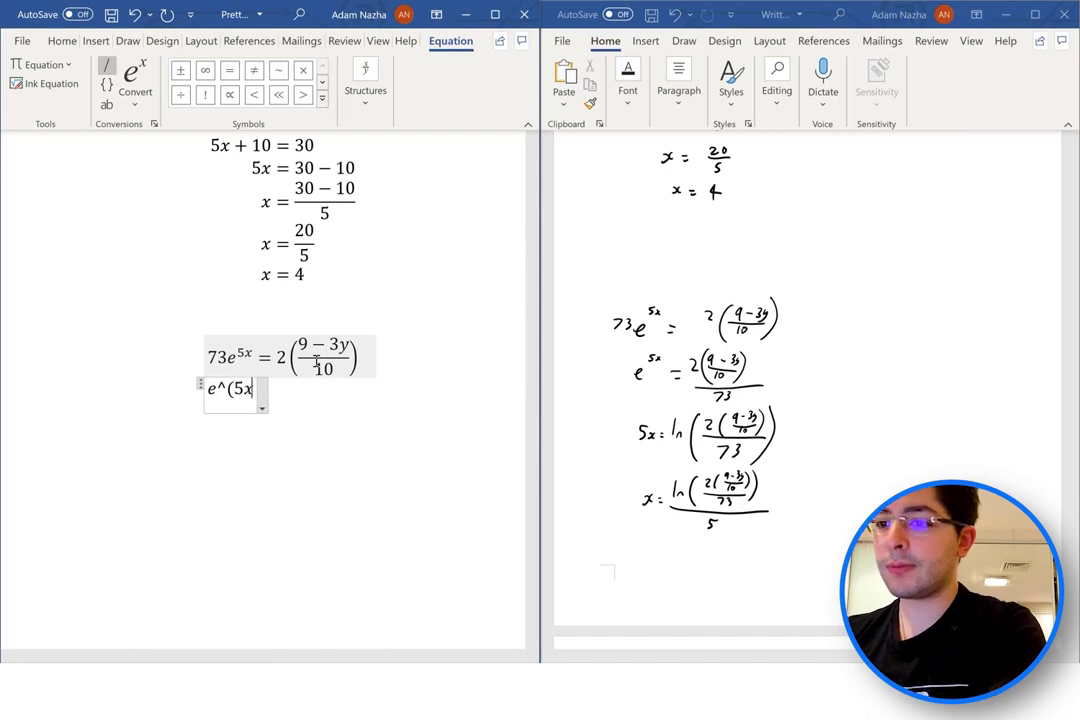
pyautogui.write(') =')
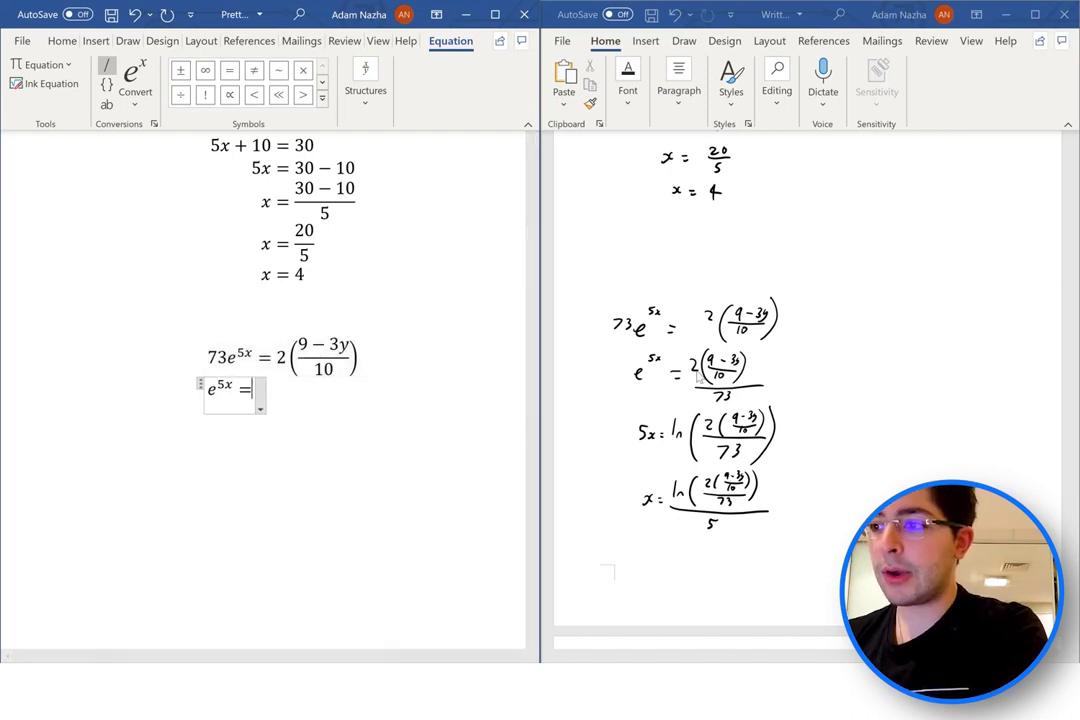
pyautogui.click(365, 92)
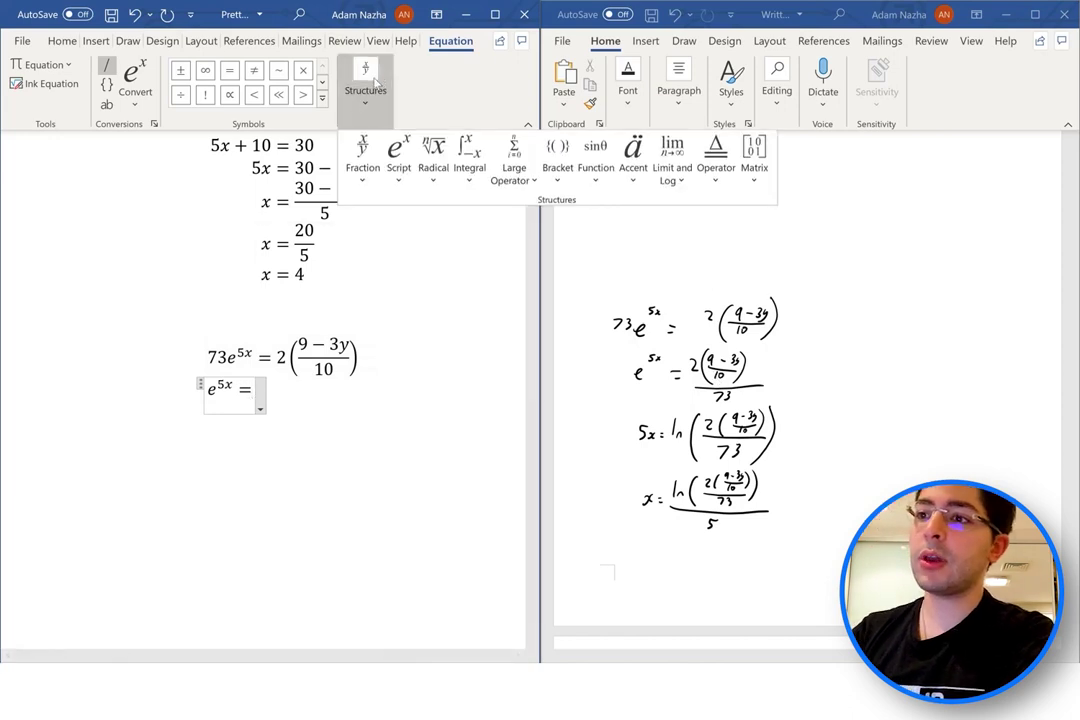
pyautogui.click(363, 155)
pyautogui.click(377, 257)
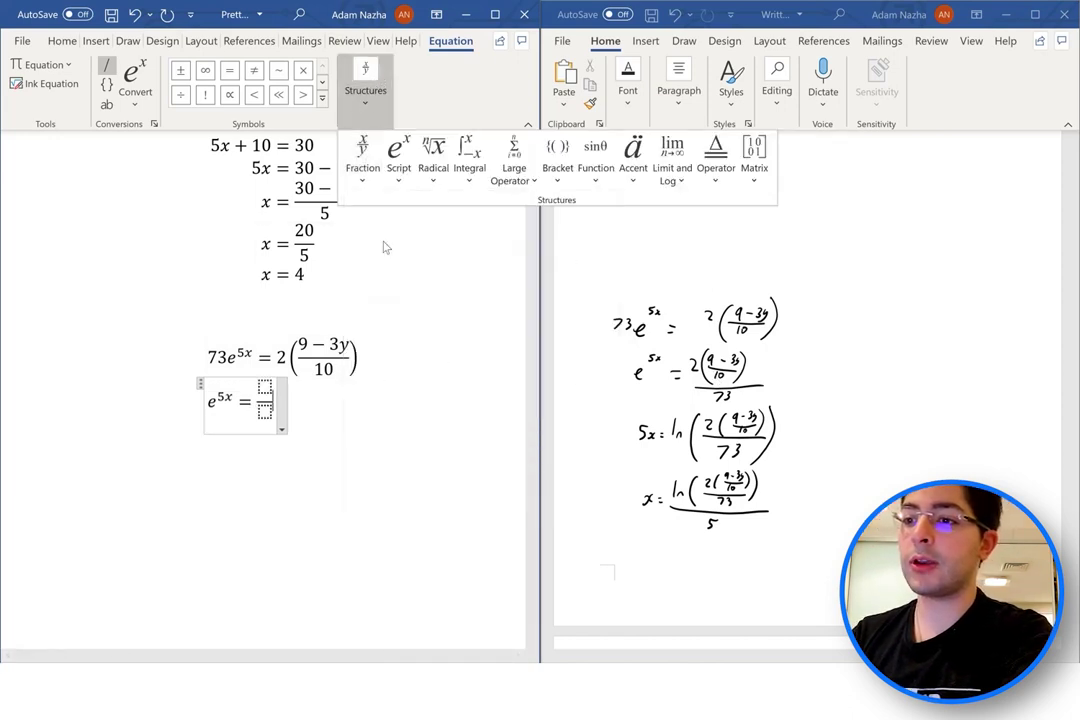
# Copy 2((9 − 3y)/10) from the first equation into the new fraction's numerator
pyautogui.moveTo(280, 356); pyautogui.dragTo(338, 364)
pyautogui.hotkey('ctrl', 'c')
pyautogui.click(264, 386)
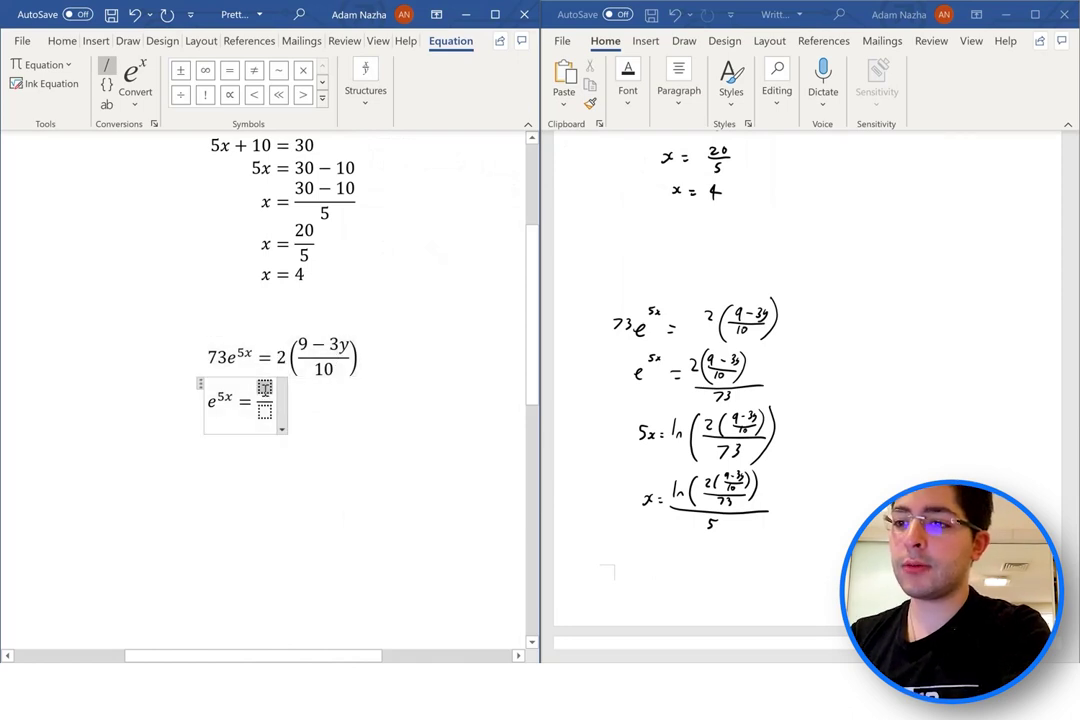
pyautogui.hotkey('ctrl', 'v')
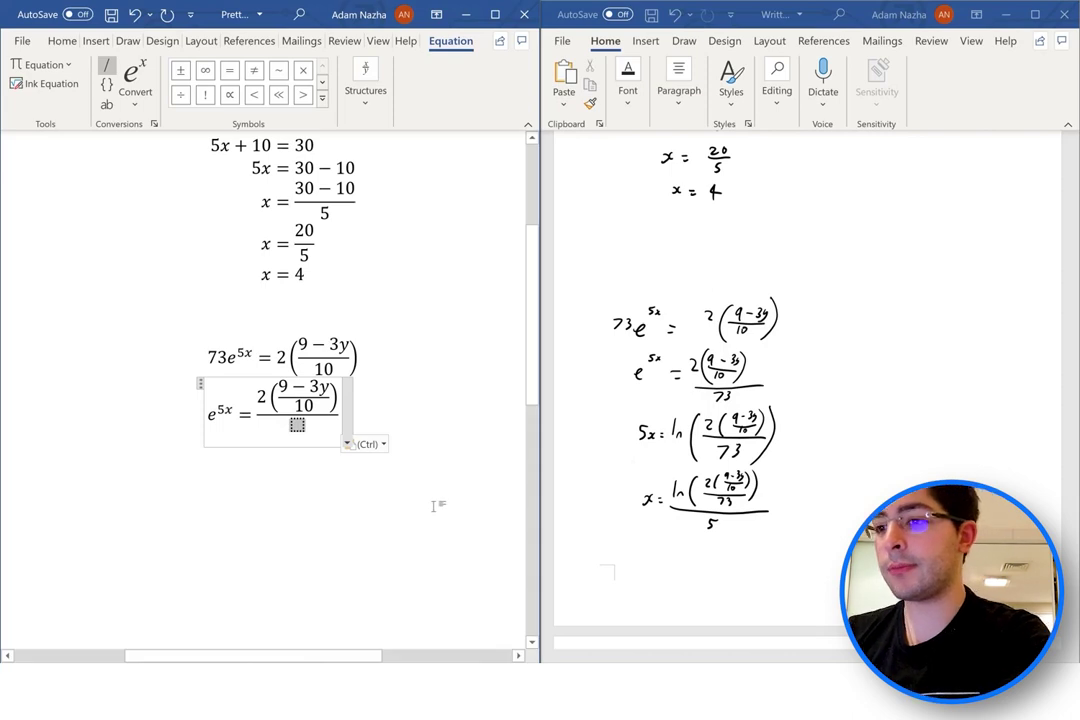
# Enter 73 as the denominator, then add a line 5x = ln followed by the fraction
pyautogui.write('73')
pyautogui.press('Return')
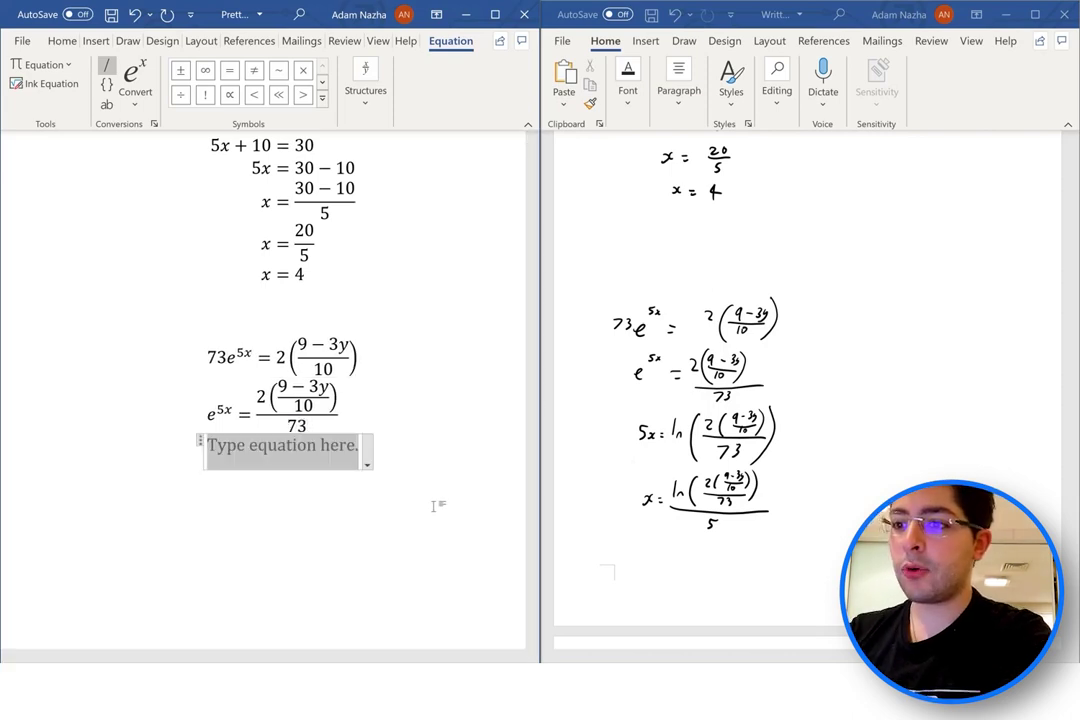
pyautogui.write('5x=')
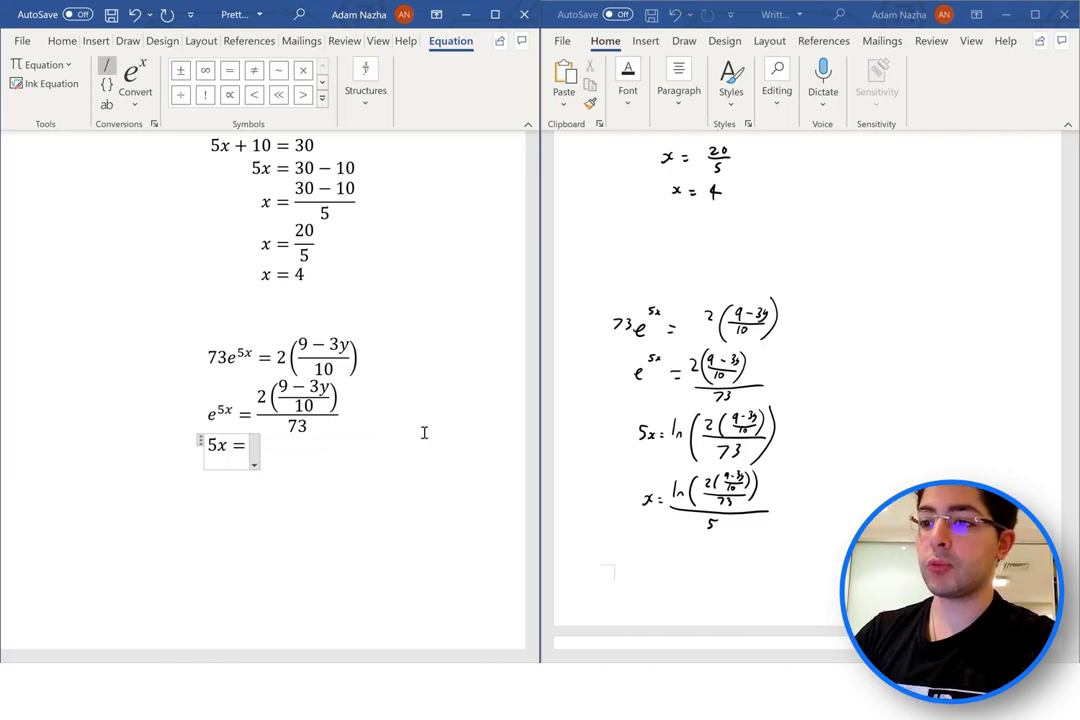
pyautogui.write('ln')
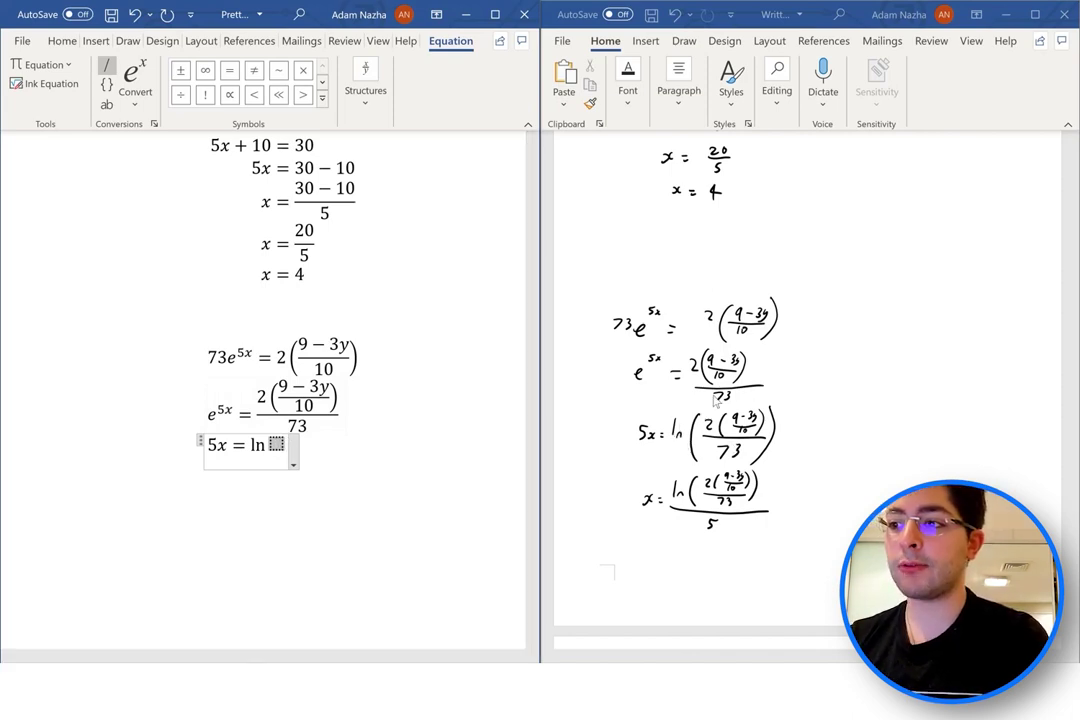
pyautogui.click(258, 398)
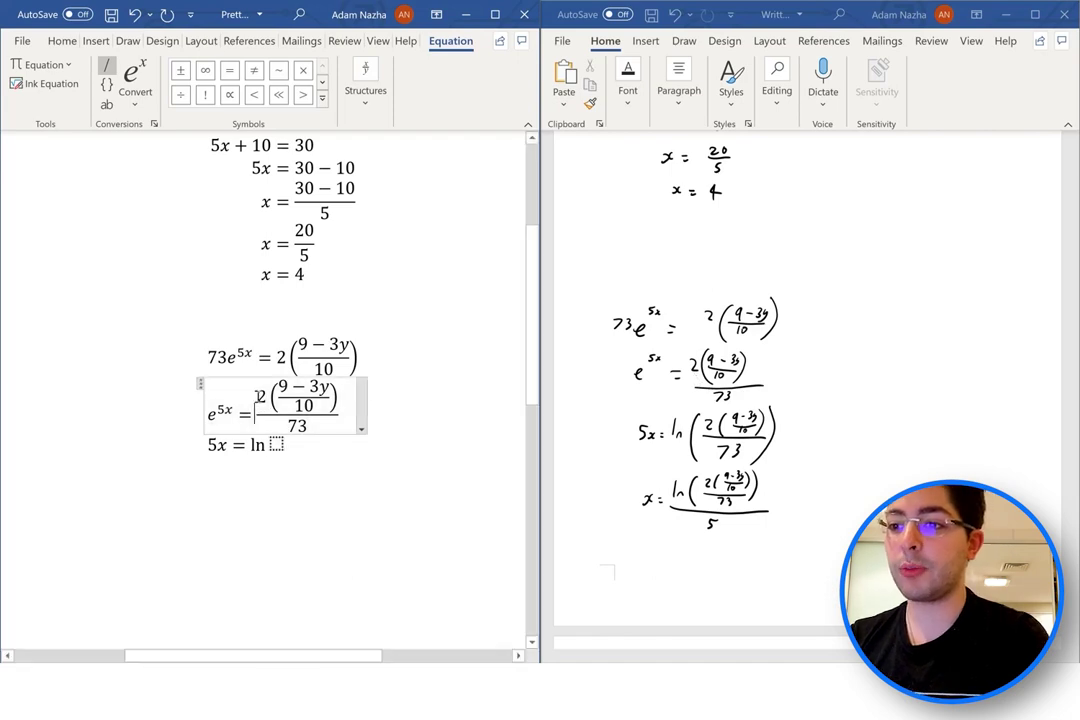
pyautogui.moveTo(258, 398); pyautogui.dragTo(332, 422)
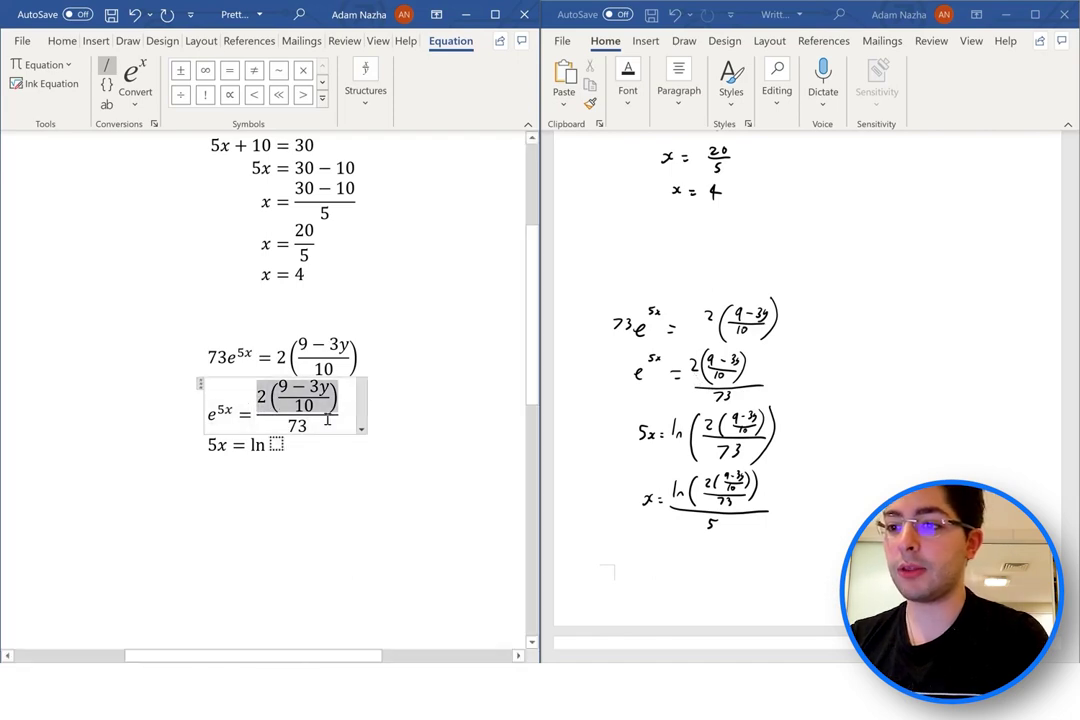
pyautogui.click(276, 444)
pyautogui.hotkey('ctrl', 'v')
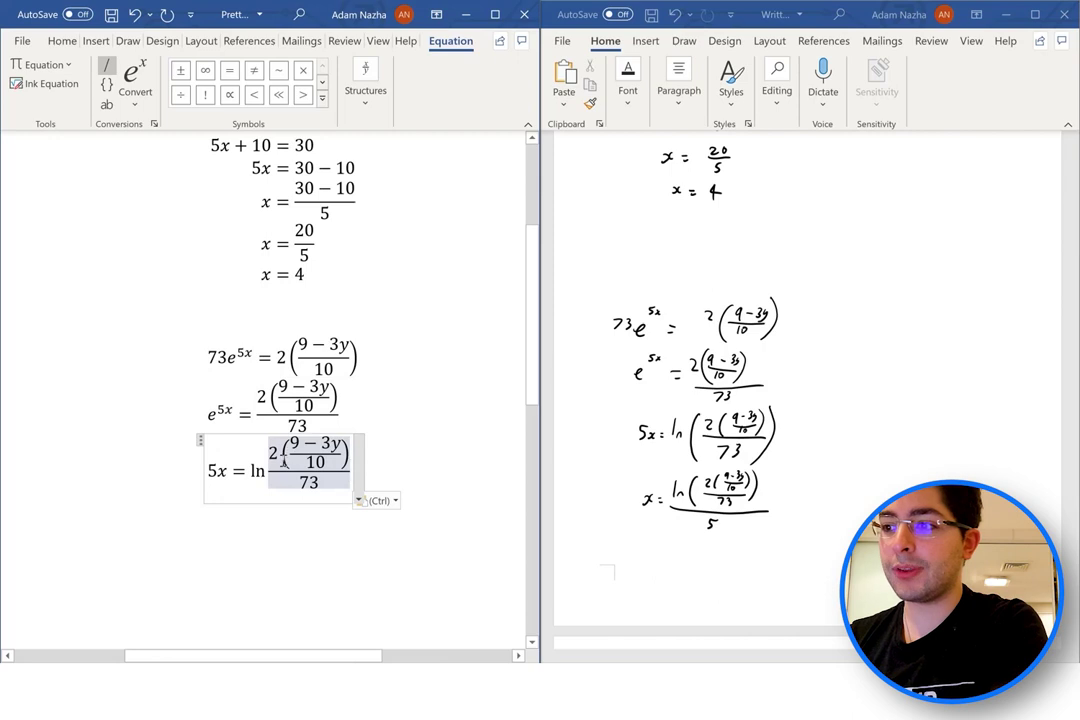
# Wrap the fraction after ln in full-height brackets
pyautogui.doubleClick(262, 470)
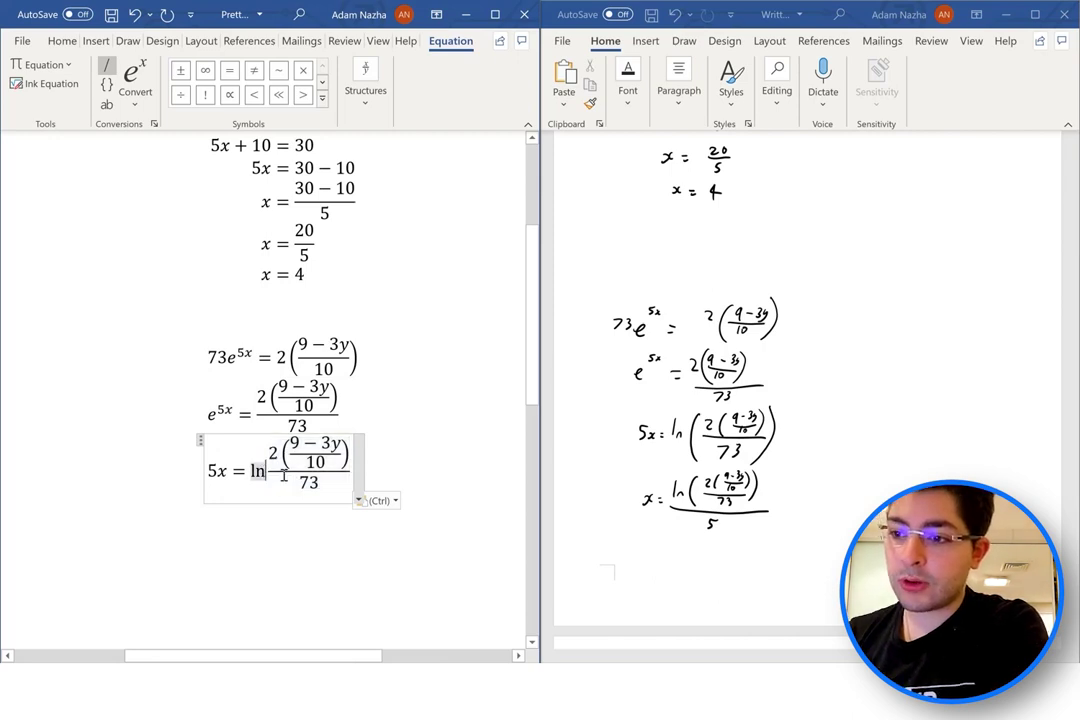
pyautogui.doubleClick(283, 473)
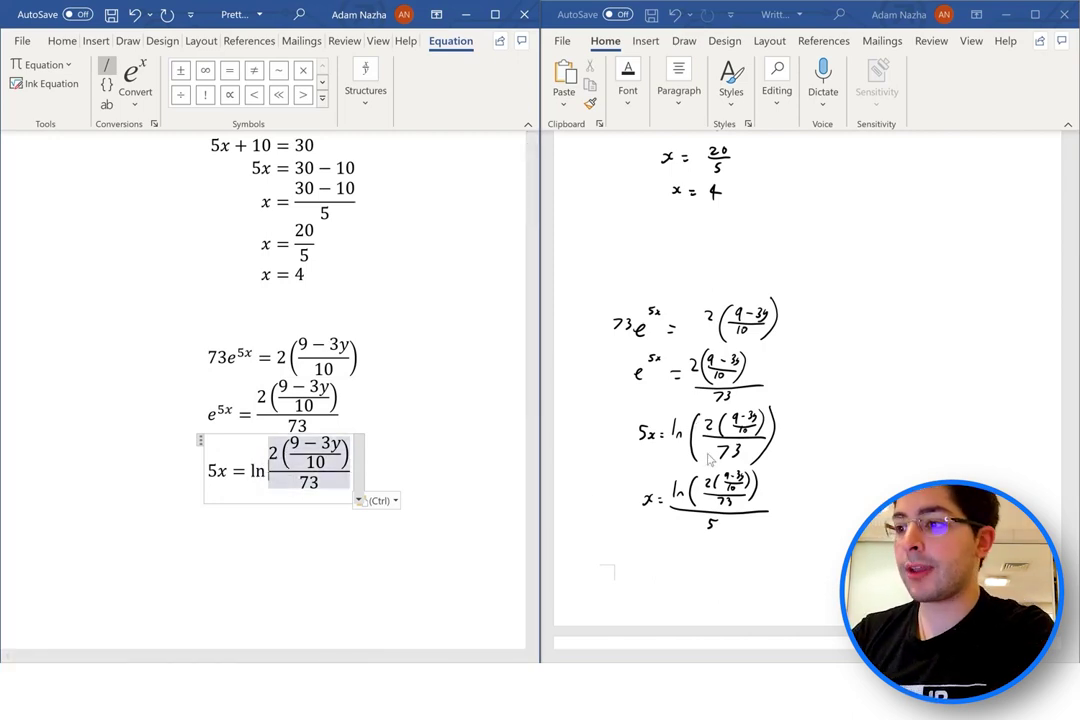
pyautogui.write('(')
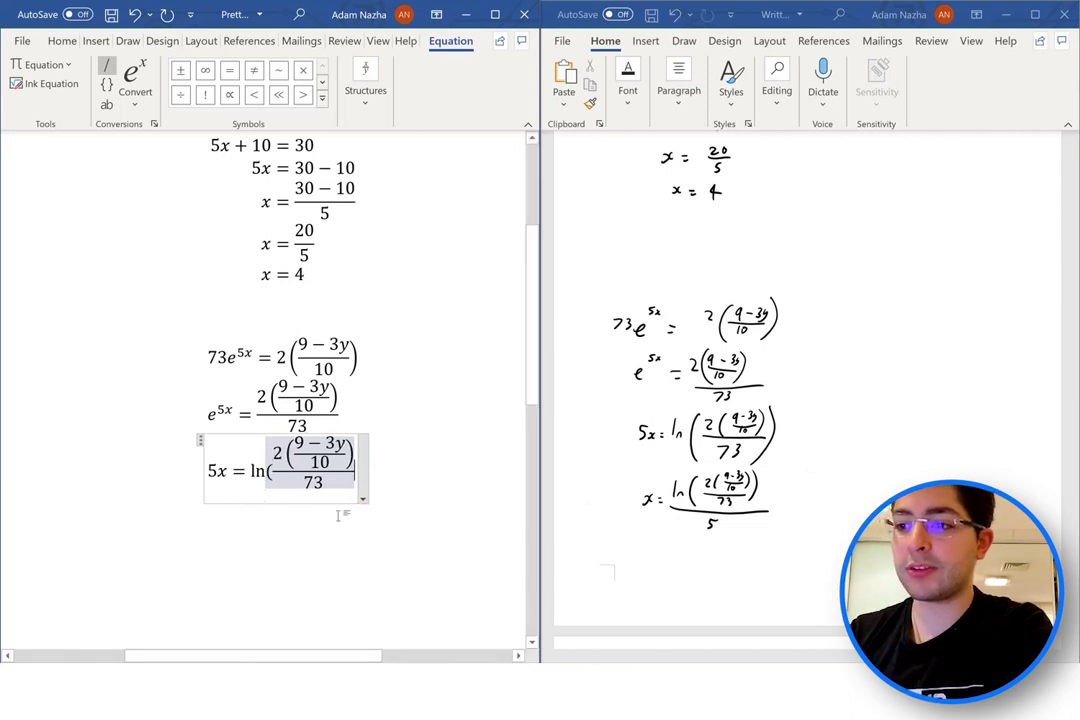
pyautogui.write(')')
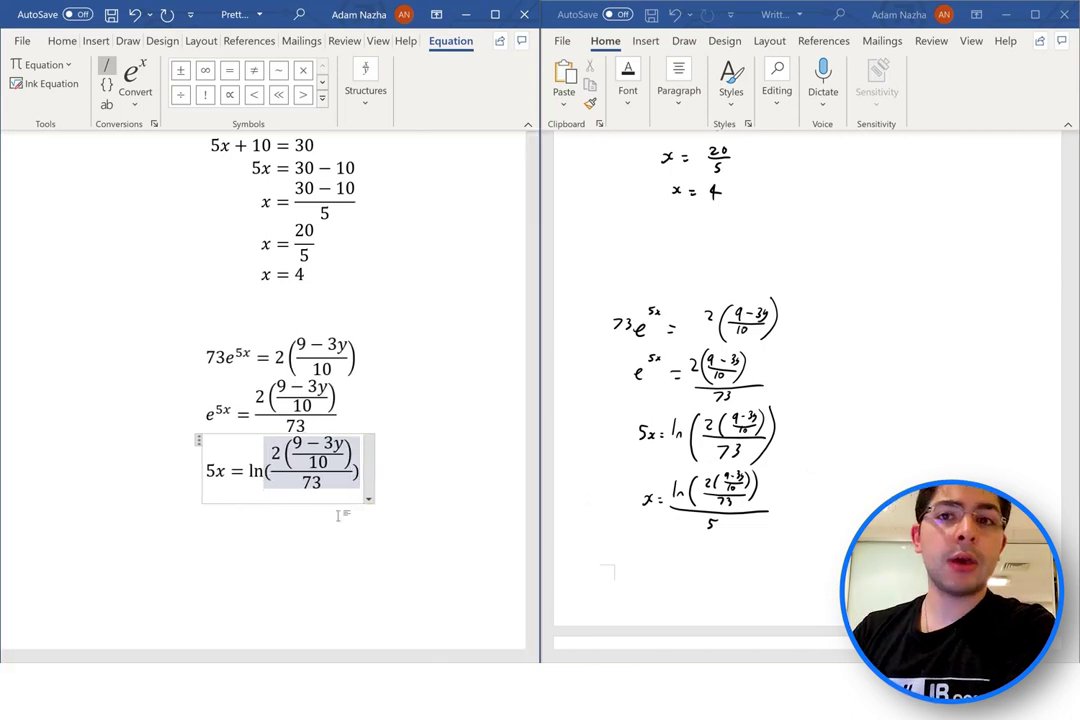
pyautogui.press('space')
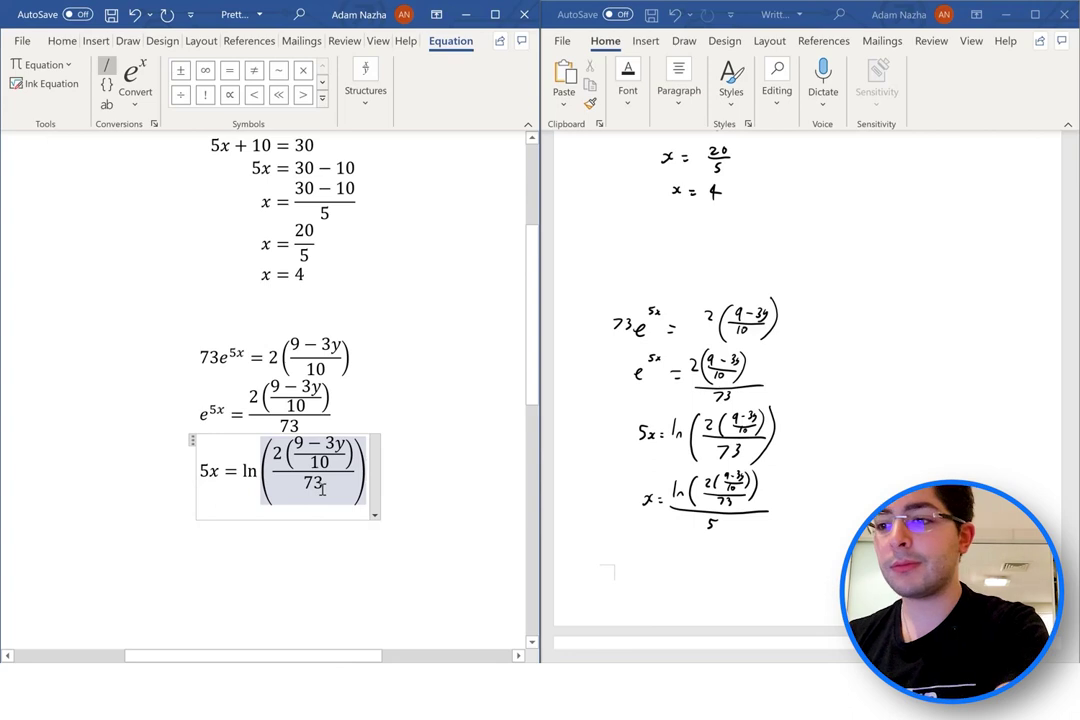
pyautogui.press('Right')
pyautogui.hotkey('shift', 'Left')
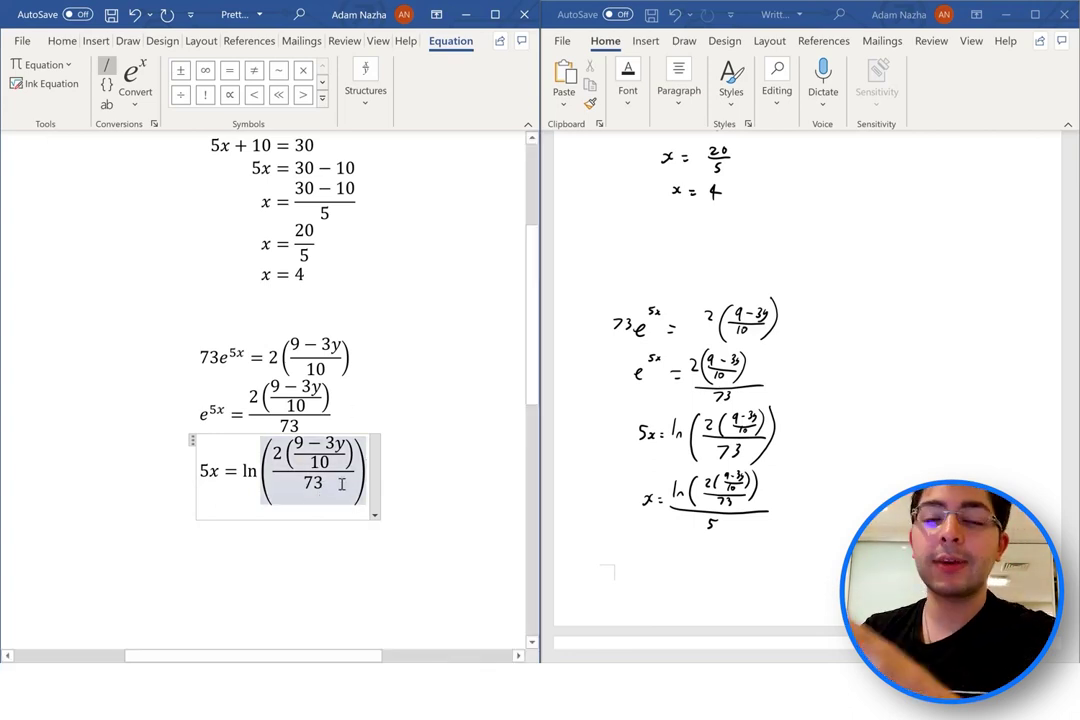
pyautogui.hotkey('shift', 'Right')
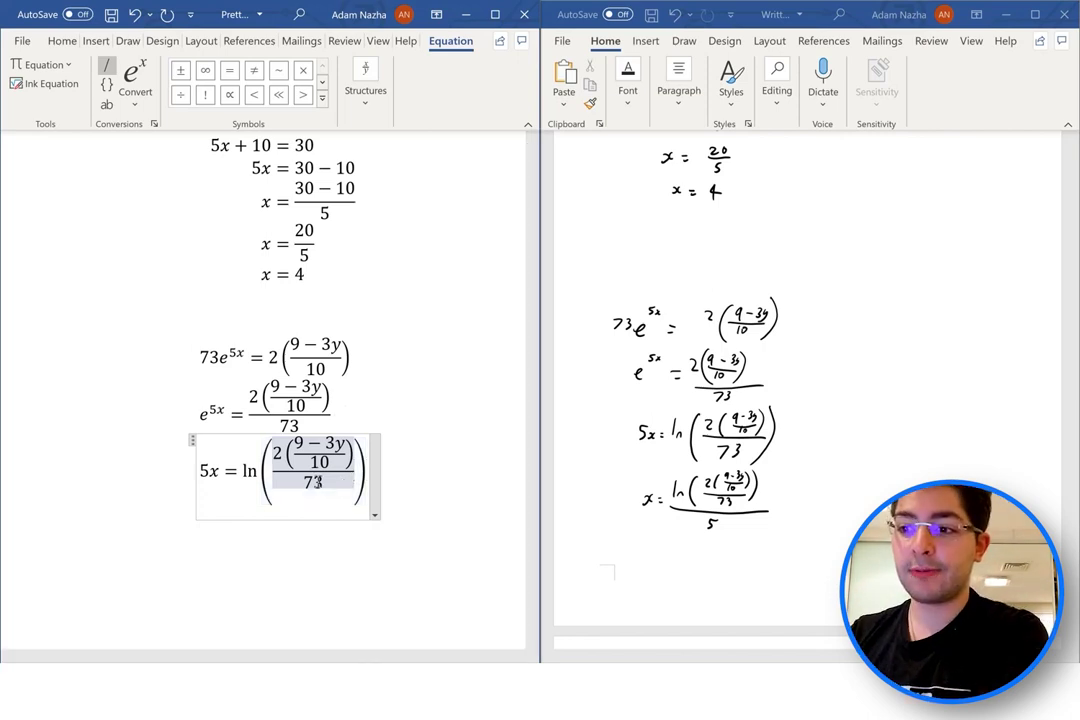
pyautogui.hotkey('shift', 'Left')
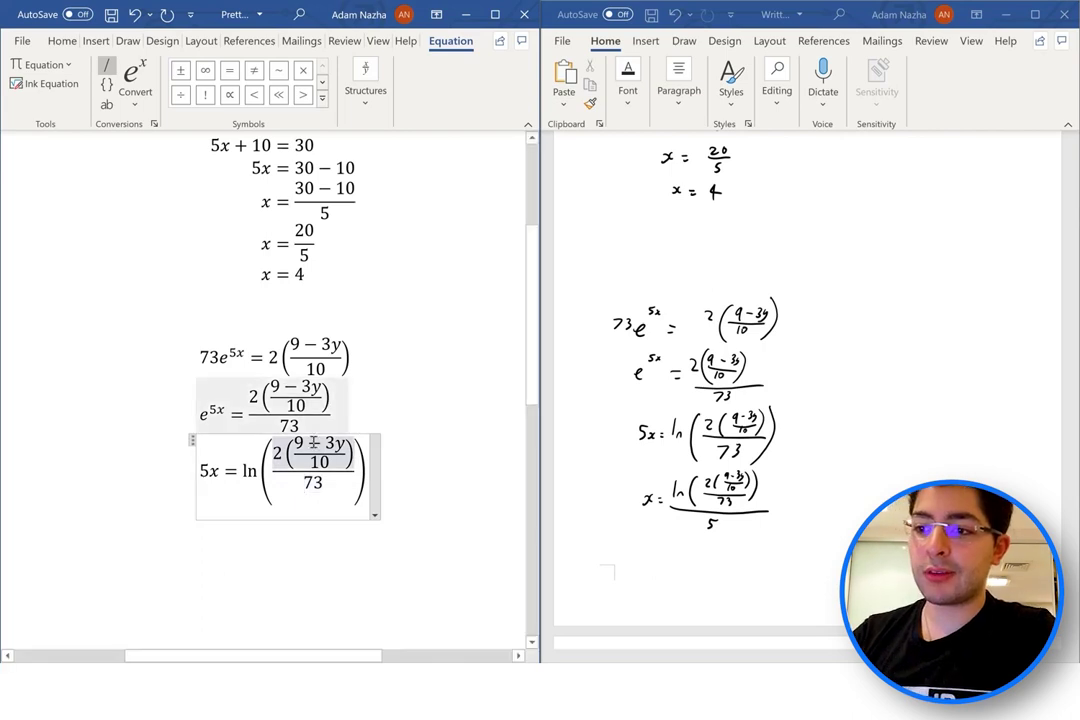
# Add a new equation line x = with an empty stacked fraction
pyautogui.click(398, 484)
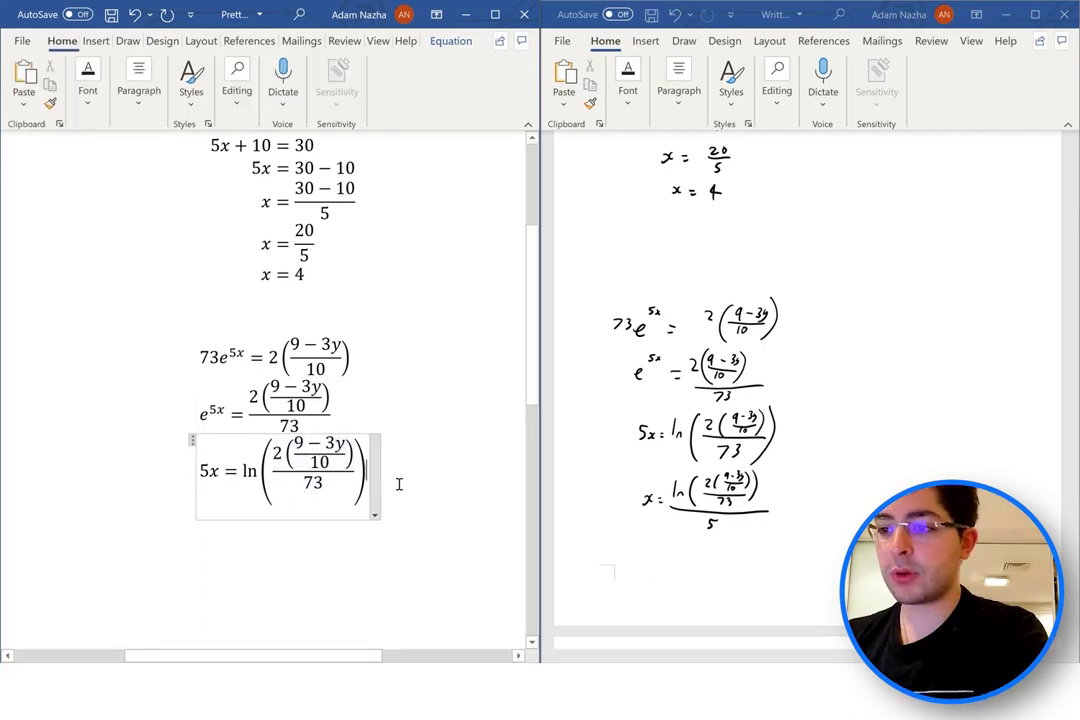
pyautogui.press('Return')
pyautogui.hotkey('alt', '=')
pyautogui.write('x=')
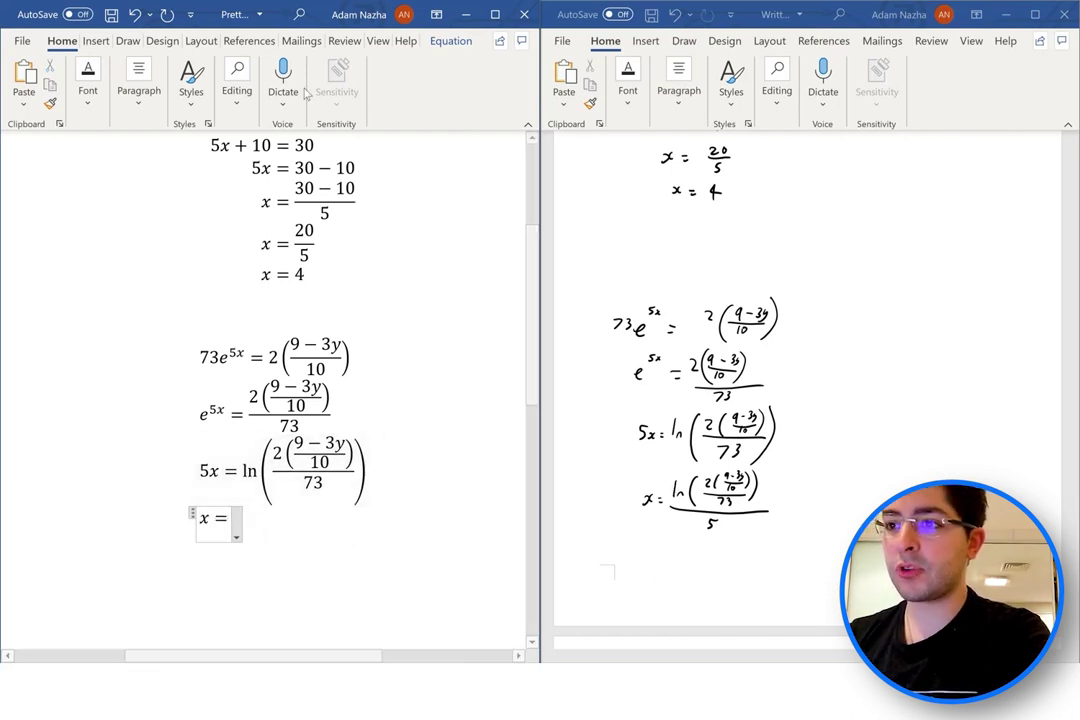
pyautogui.click(96, 40)
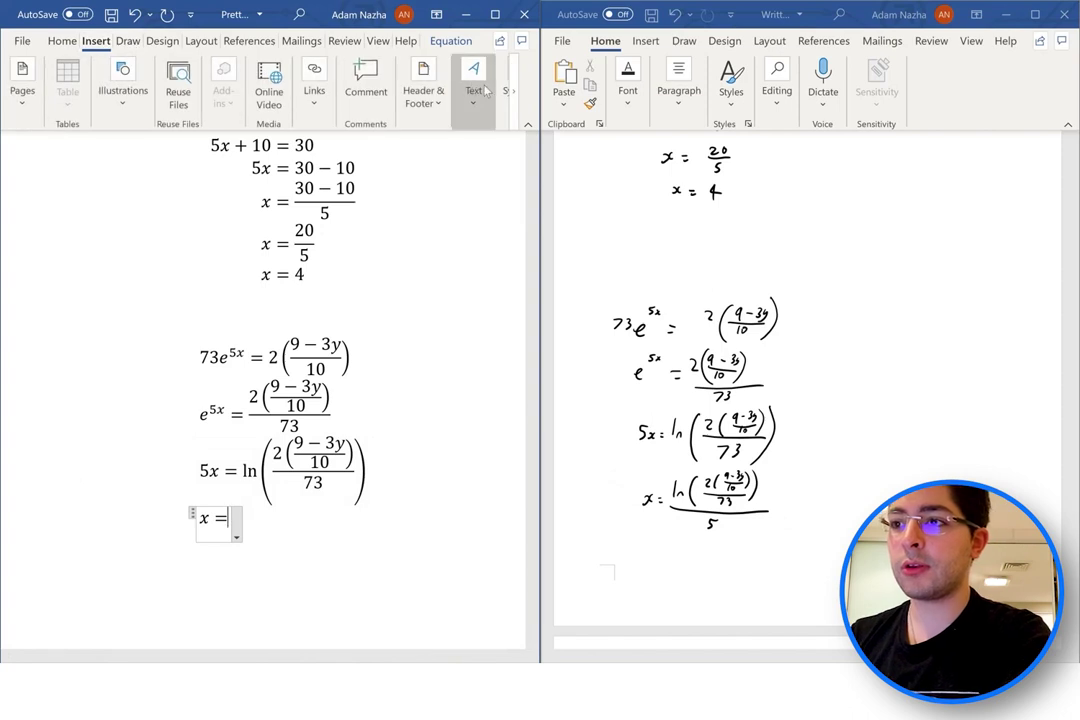
pyautogui.click(448, 42)
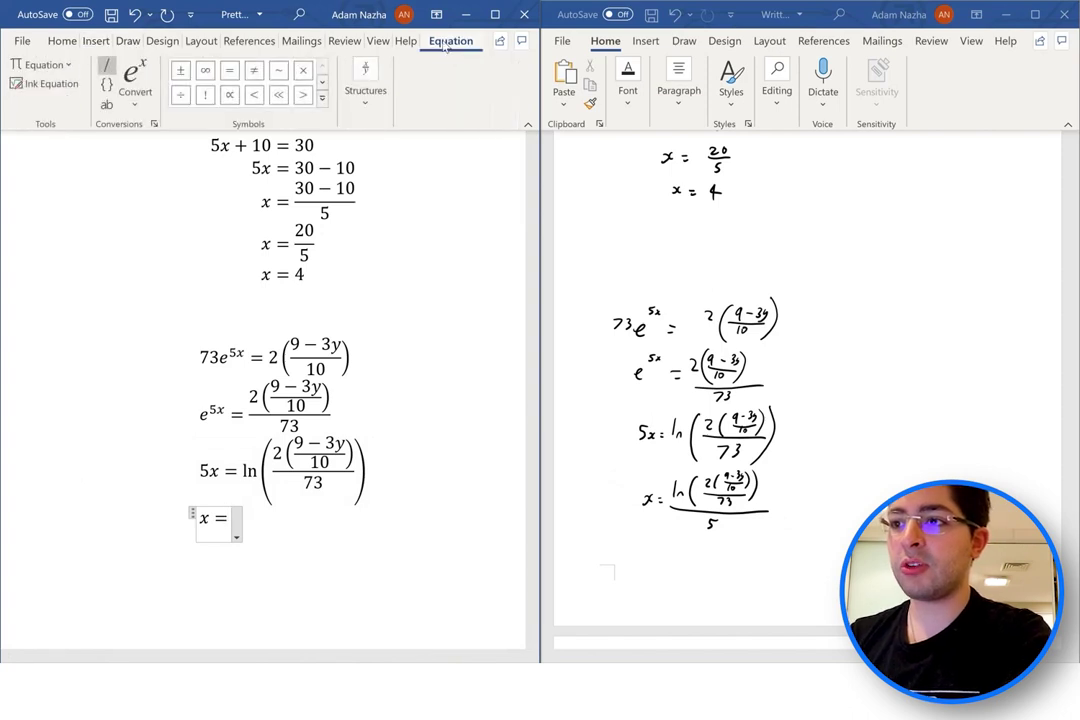
pyautogui.click(365, 85)
pyautogui.click(372, 160)
pyautogui.click(385, 245)
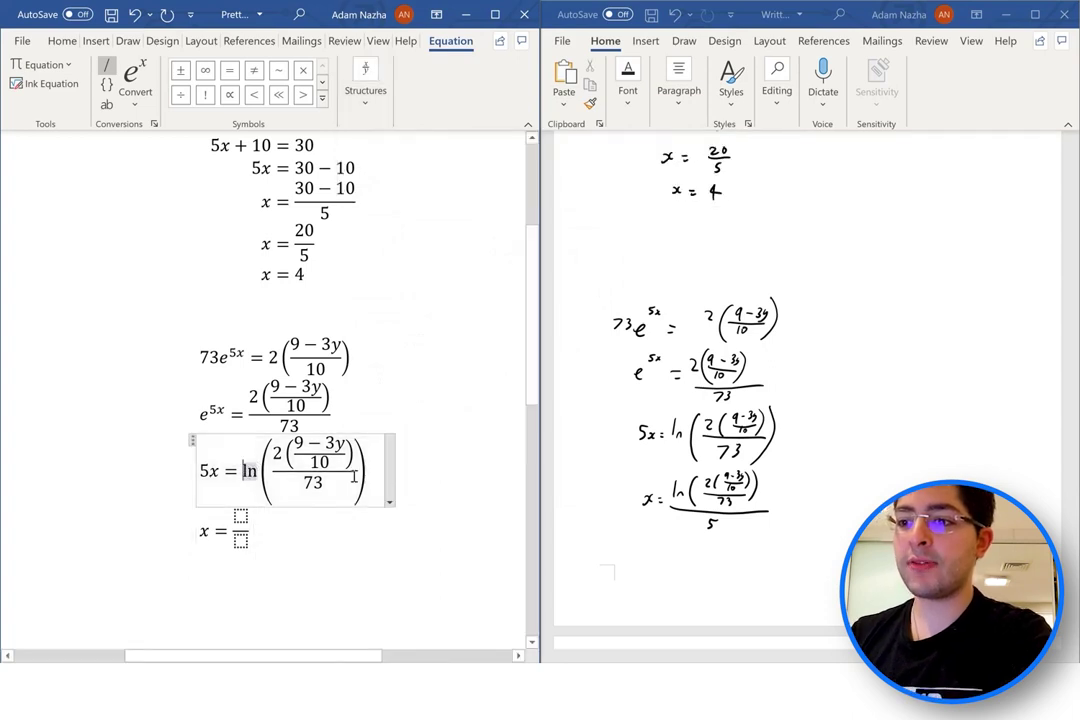
# Fill the fraction with the ln expression on top and 5 below
pyautogui.moveTo(244, 471); pyautogui.dragTo(357, 480)
pyautogui.click(242, 515)
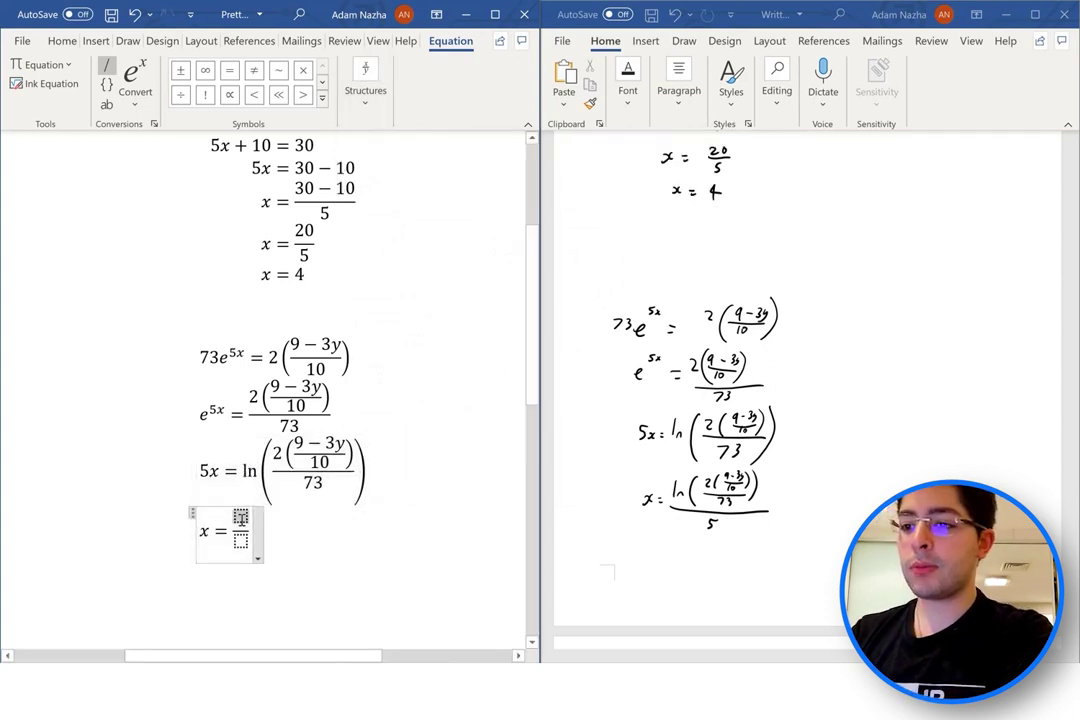
pyautogui.write('ln(2((9−3y)/10)/73)')
pyautogui.click(295, 590)
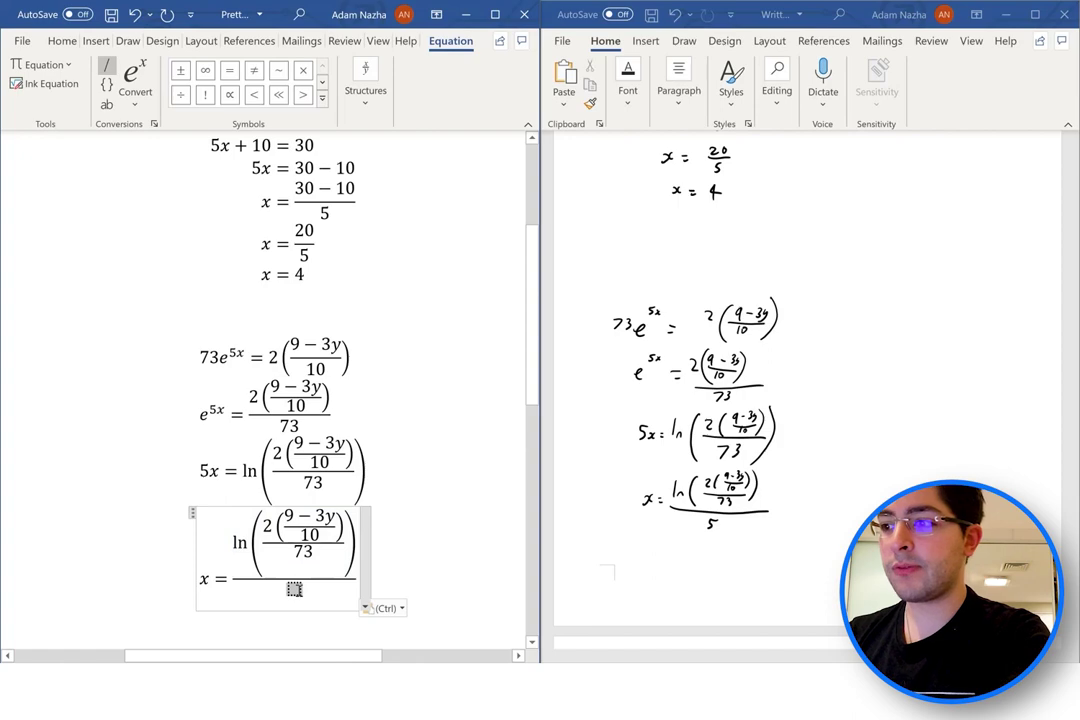
pyautogui.write('5')
pyautogui.click(388, 573)
# Select the four exponential-solution equations and bring up their context menu
pyautogui.scroll(-2, 390, 520)
pyautogui.moveTo(374, 482); pyautogui.dragTo(203, 280)
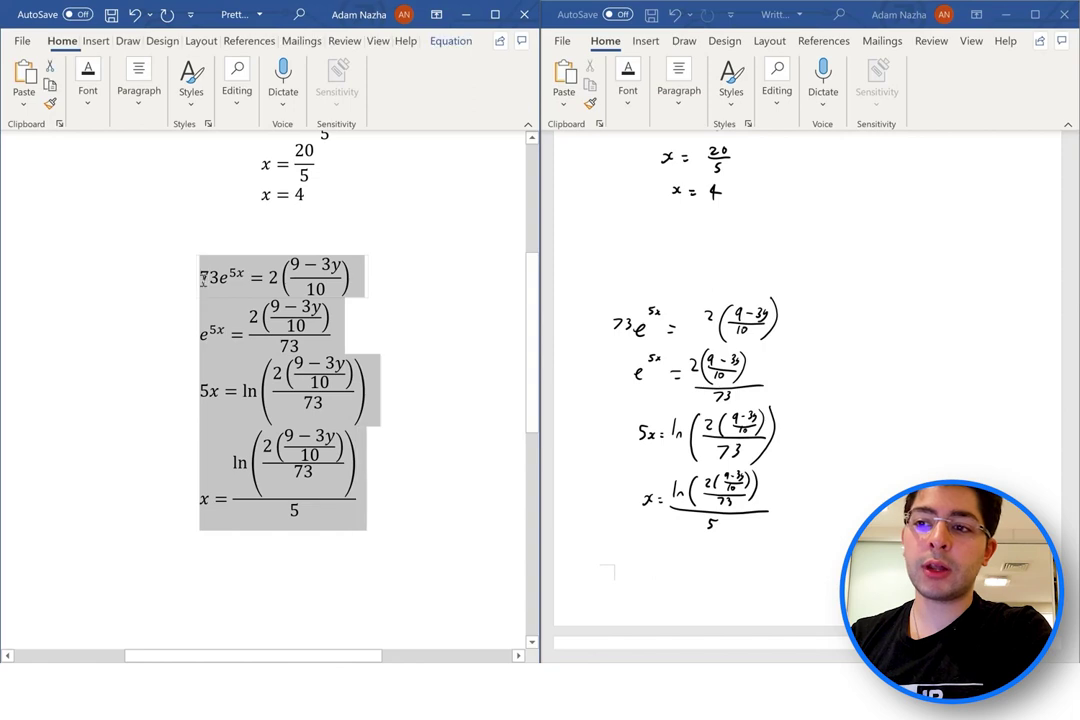
pyautogui.rightClick(263, 298)
# Apply Align at = to the four selected equations, then deselect them
pyautogui.click(308, 483)
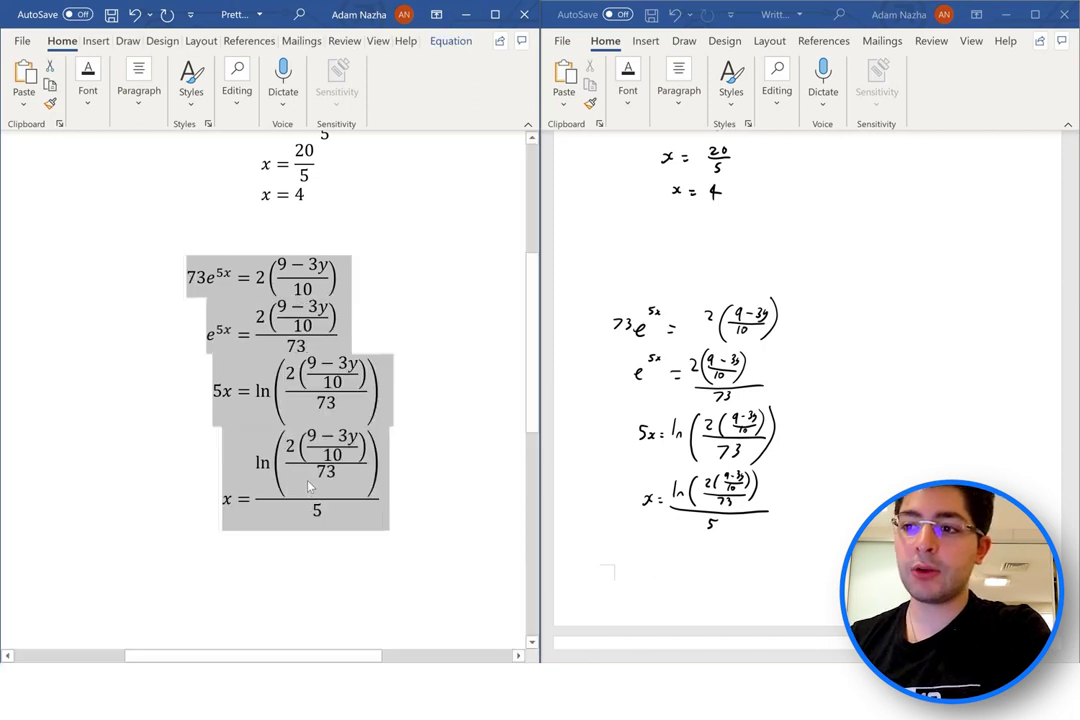
pyautogui.click(386, 398)
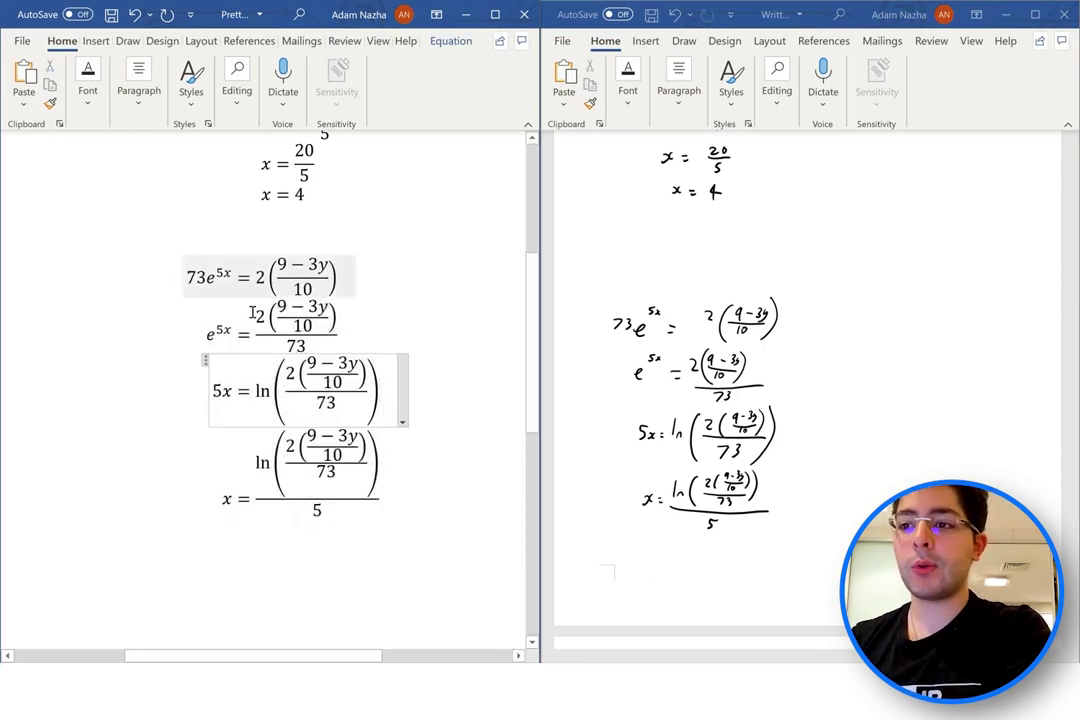
pyautogui.click(397, 496)
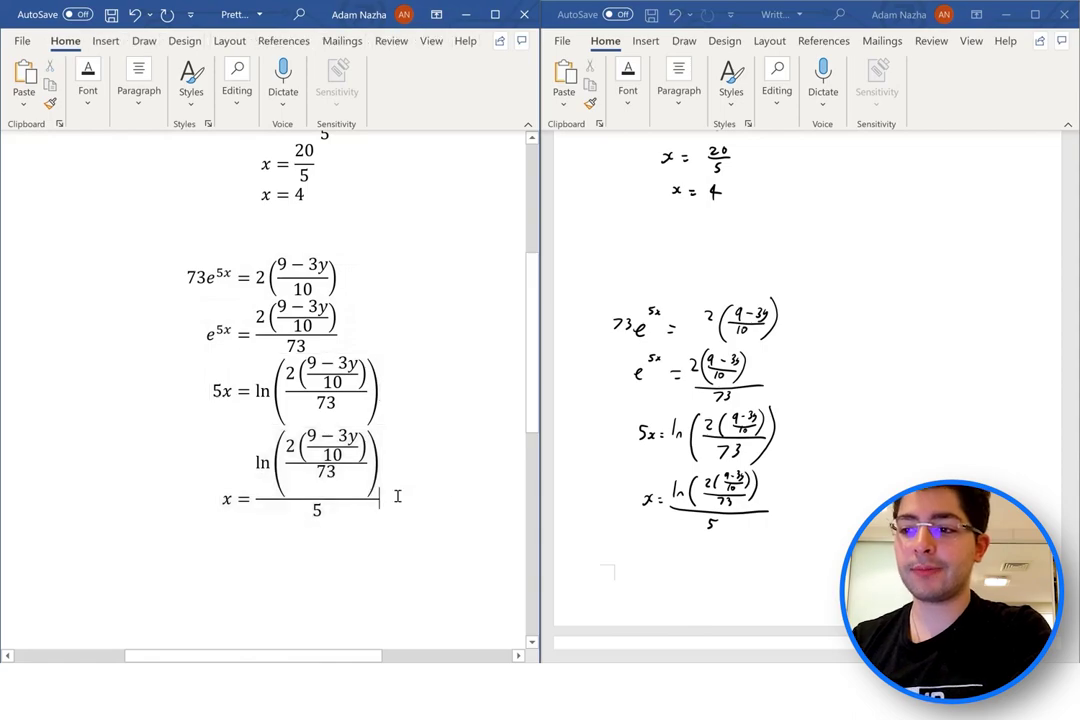
pyautogui.scroll(-3, 282, 407)
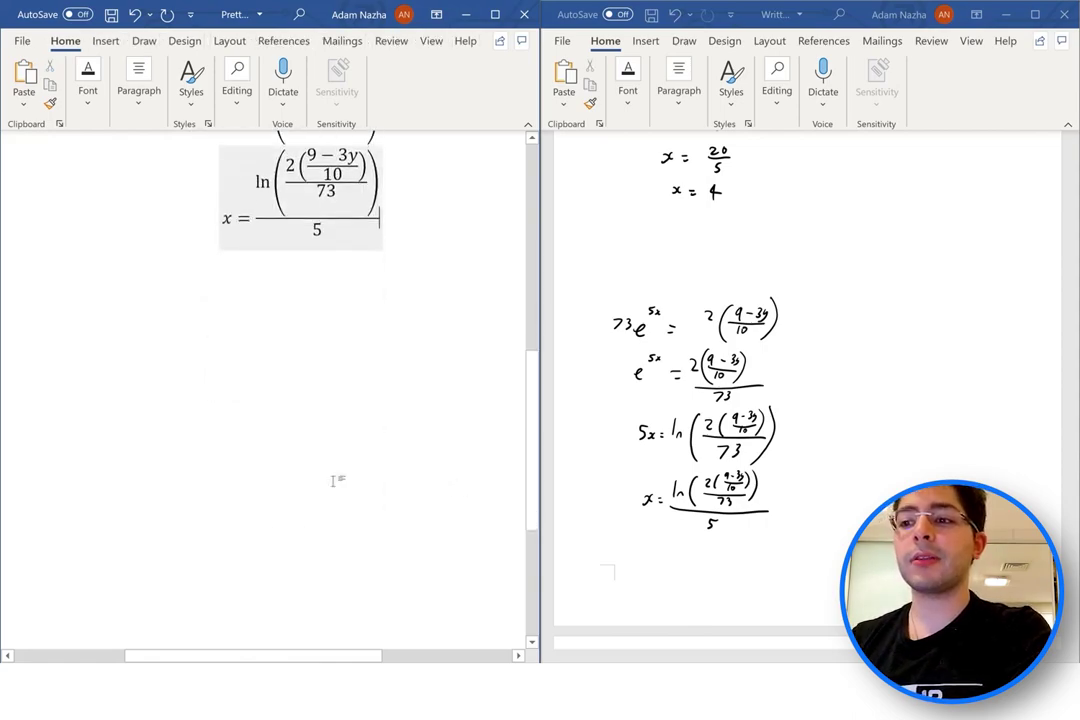
pyautogui.scroll(5, 227, 362)
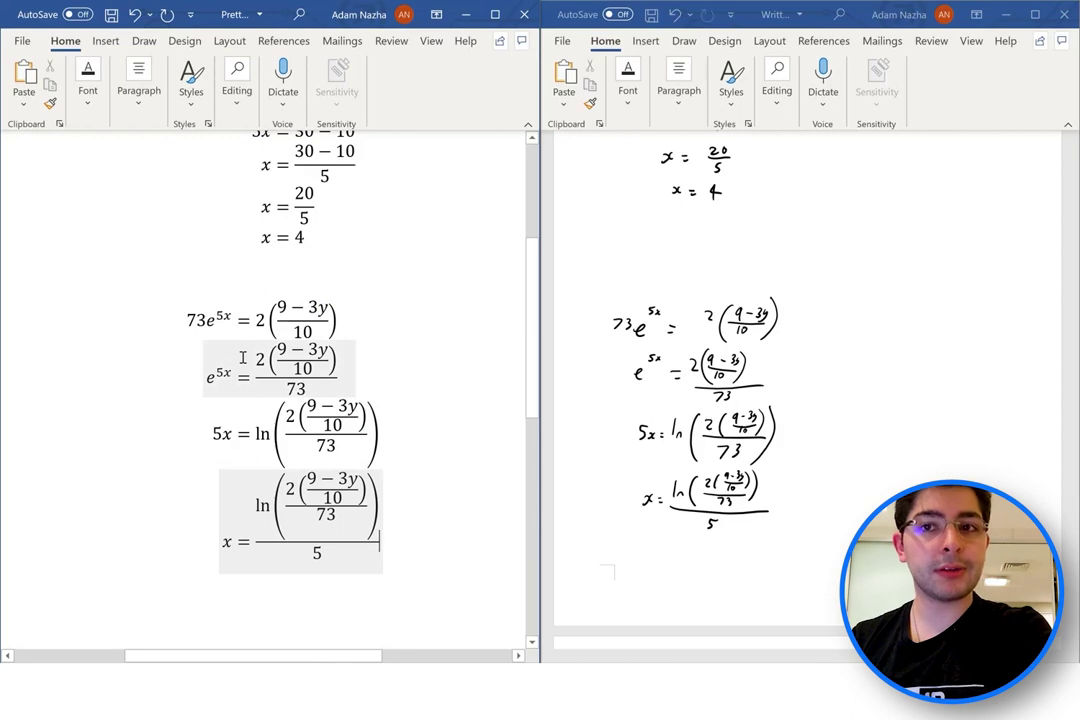
# Add an empty line below the x equation and switch the ribbon to Insert
pyautogui.scroll(-5, 698, 306)
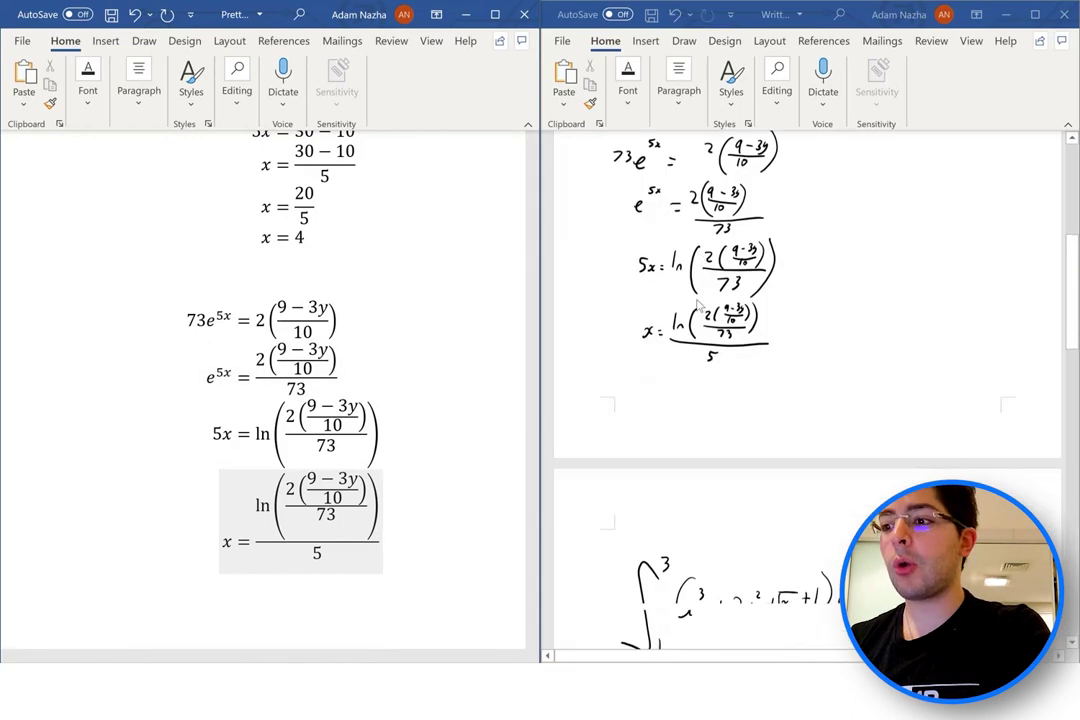
pyautogui.scroll(-3, 698, 306)
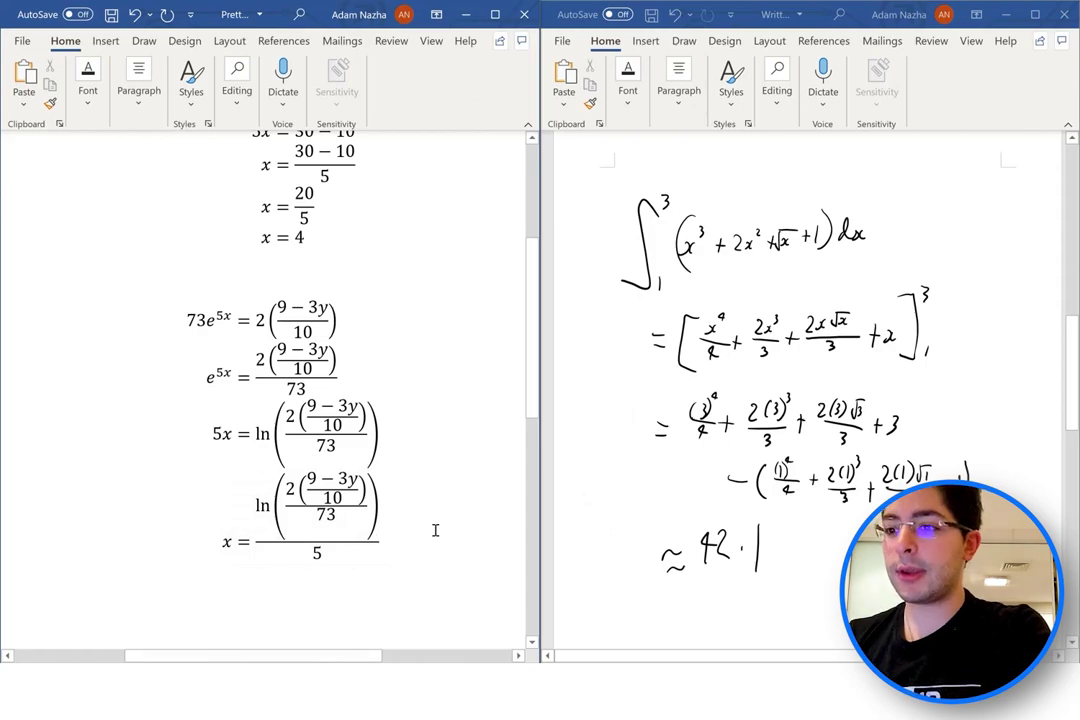
pyautogui.scroll(-4, 435, 530)
pyautogui.press('Return')
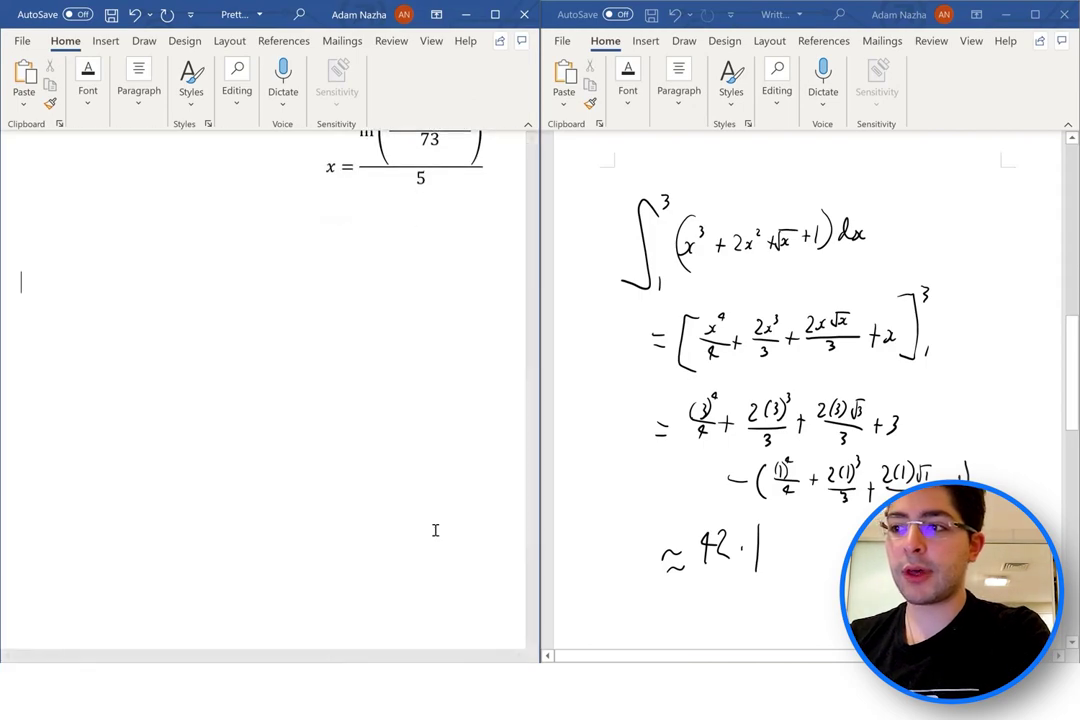
pyautogui.scroll(1, 435, 530)
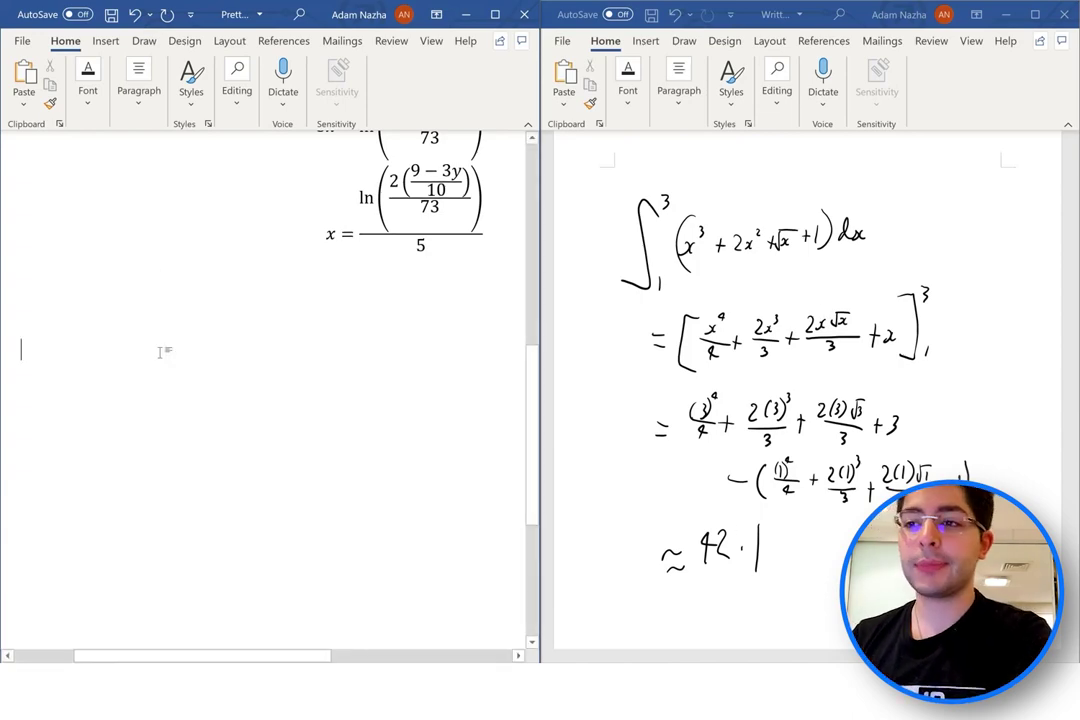
pyautogui.scroll(-2, 160, 351)
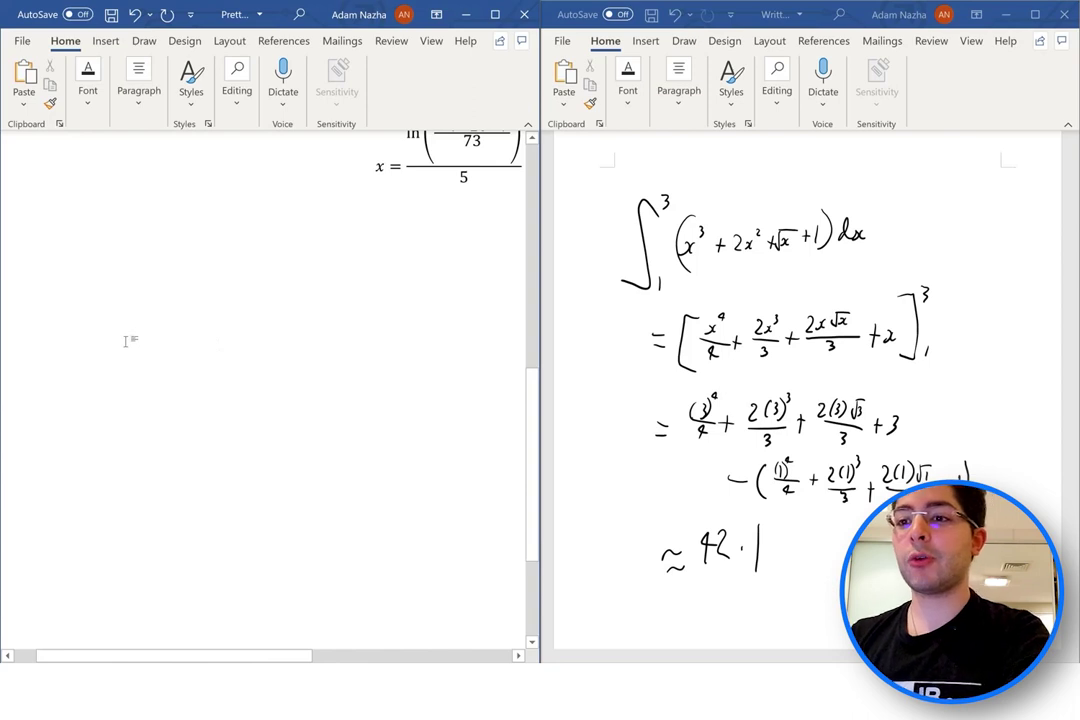
pyautogui.scroll(2, 126, 341)
pyautogui.hscroll(2, 126, 341)
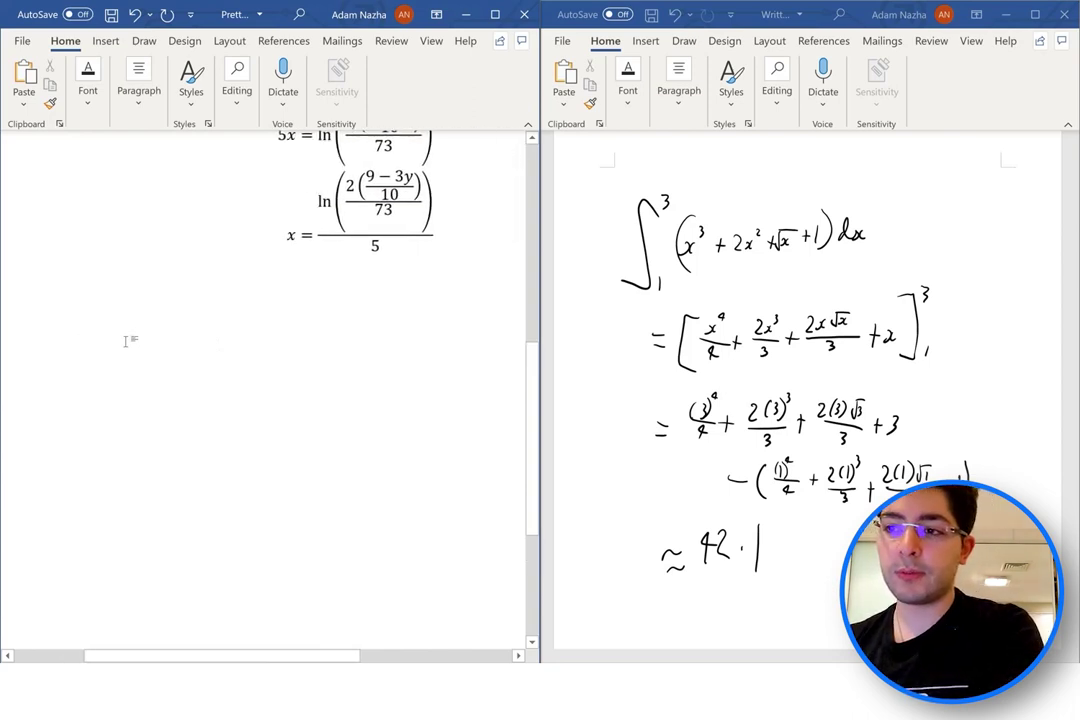
pyautogui.hscroll(-1, 280, 339)
pyautogui.scroll(-1, 280, 390)
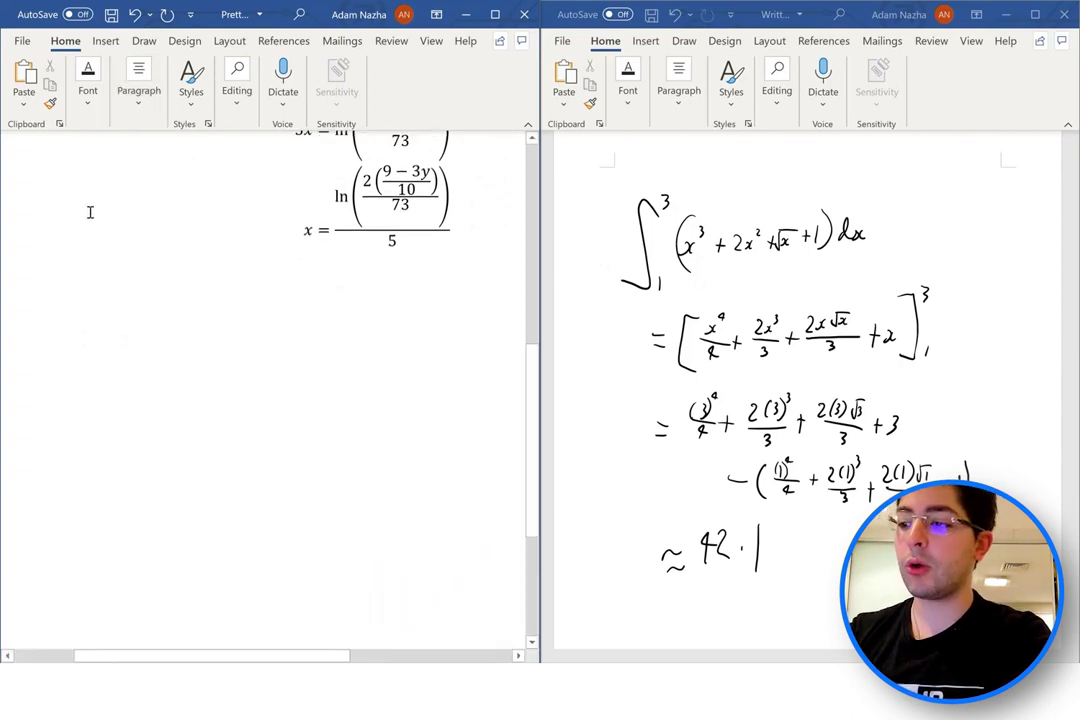
pyautogui.hotkey('alt', '=')
pyautogui.hotkey('ctrl', 'z')
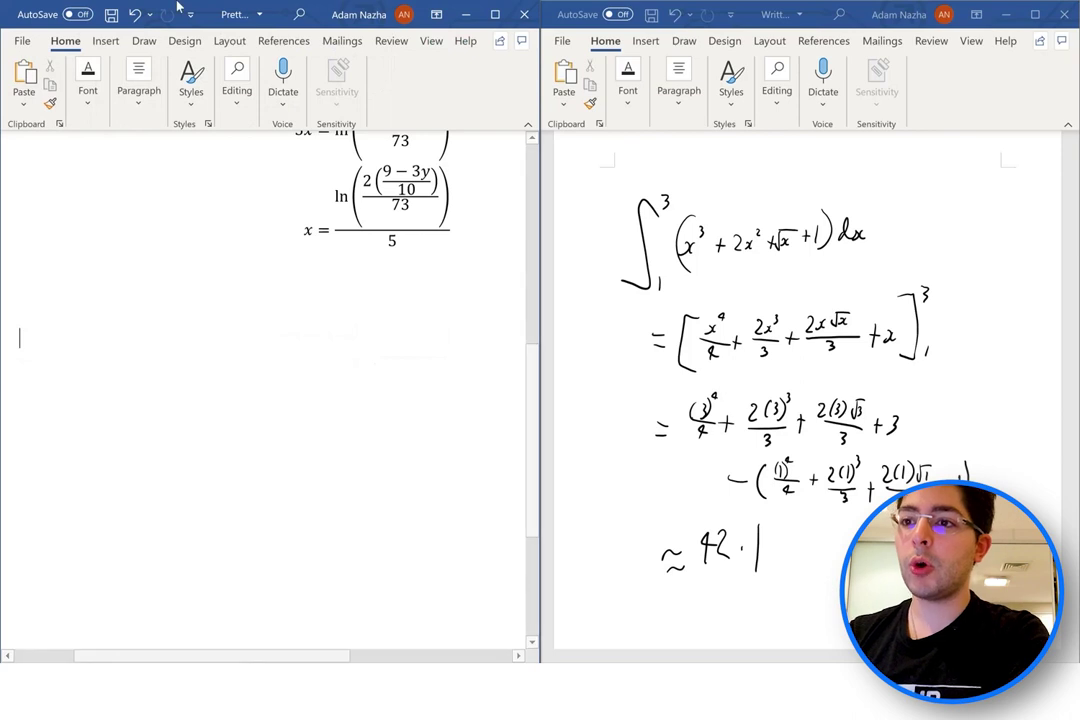
pyautogui.click(105, 40)
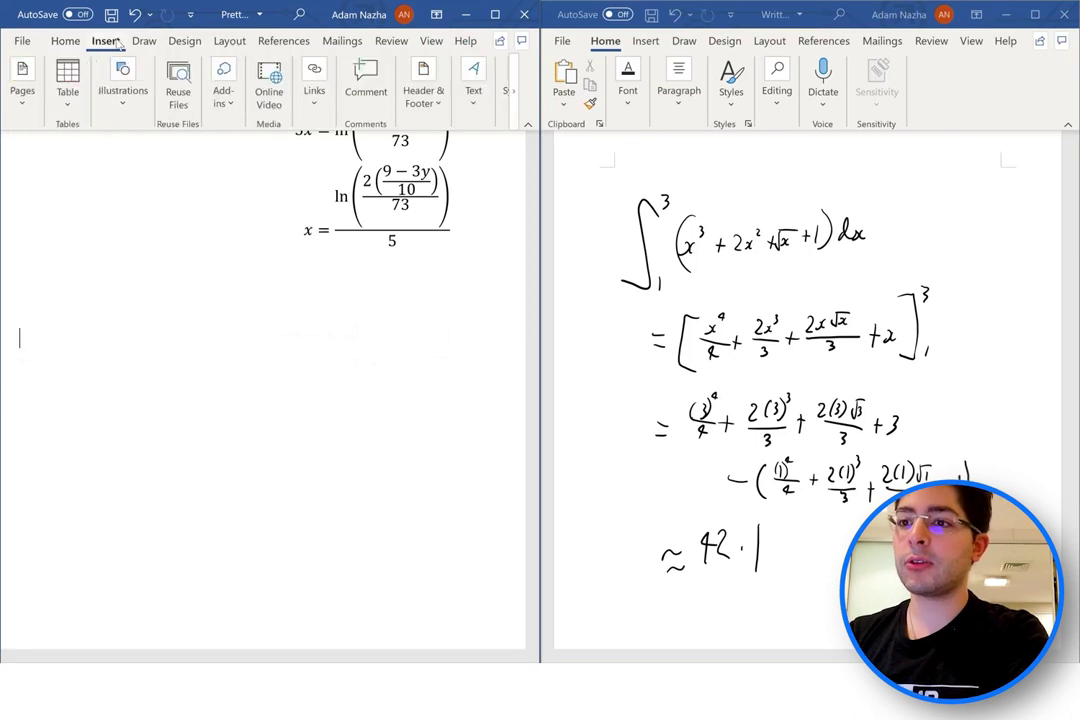
# Insert a new blank equation from the Insert ribbon's Equation menu
pyautogui.click(508, 89)
pyautogui.click(494, 82)
pyautogui.click(492, 150)
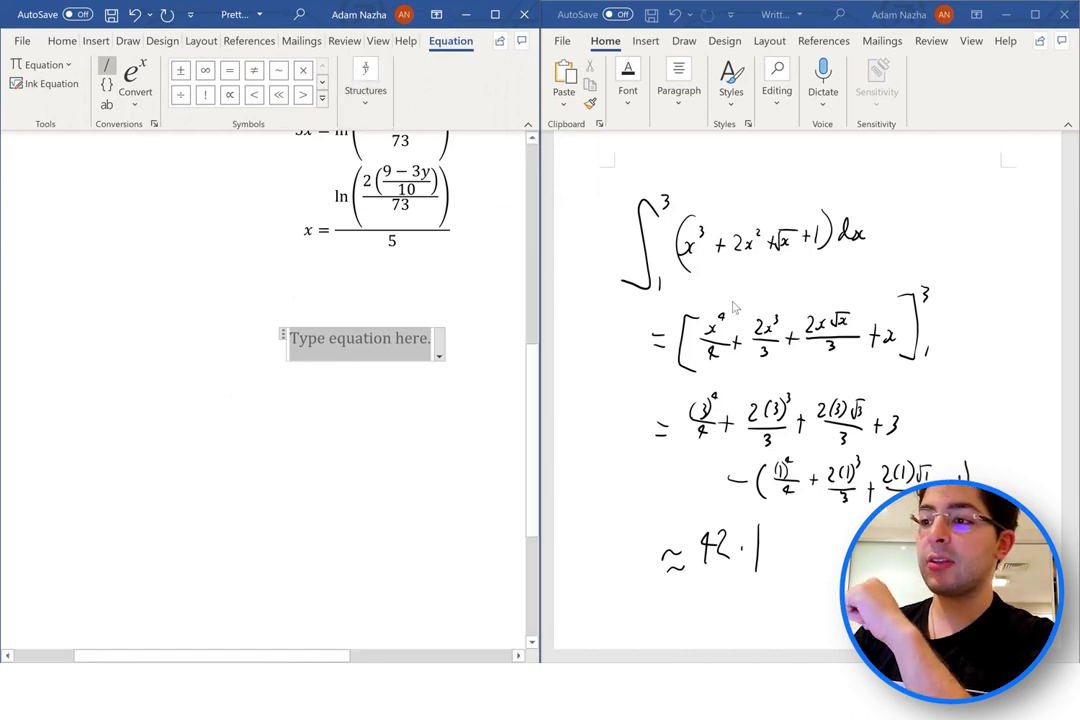
# Place an Integral with Limits template in the new equation
pyautogui.click(366, 93)
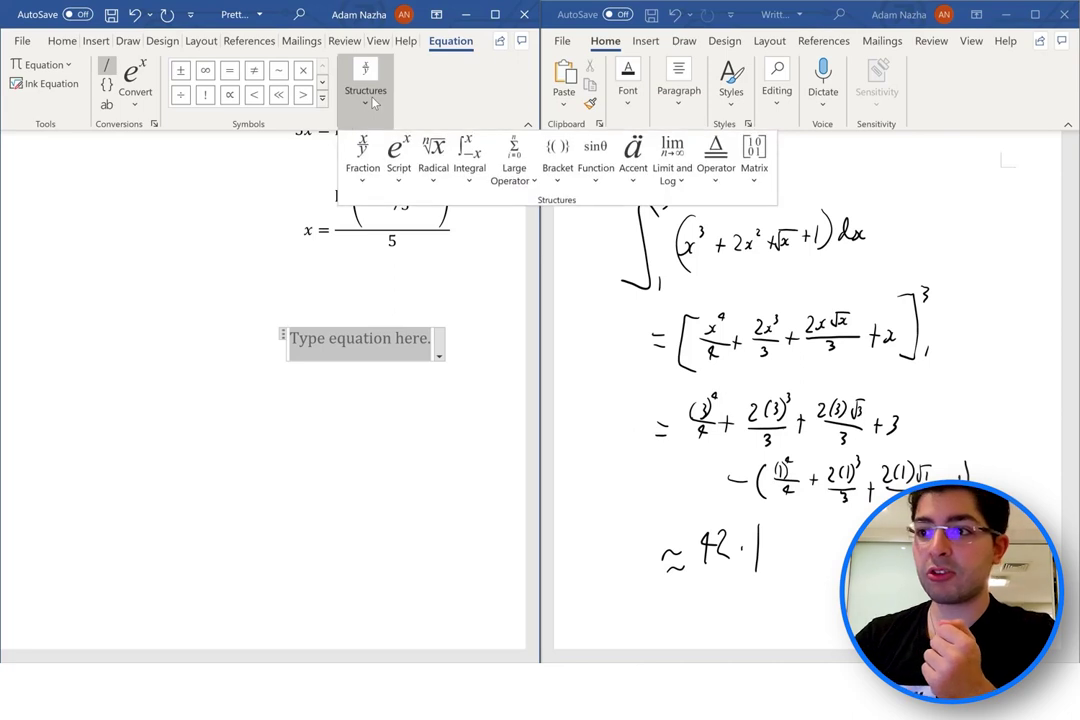
pyautogui.click(469, 158)
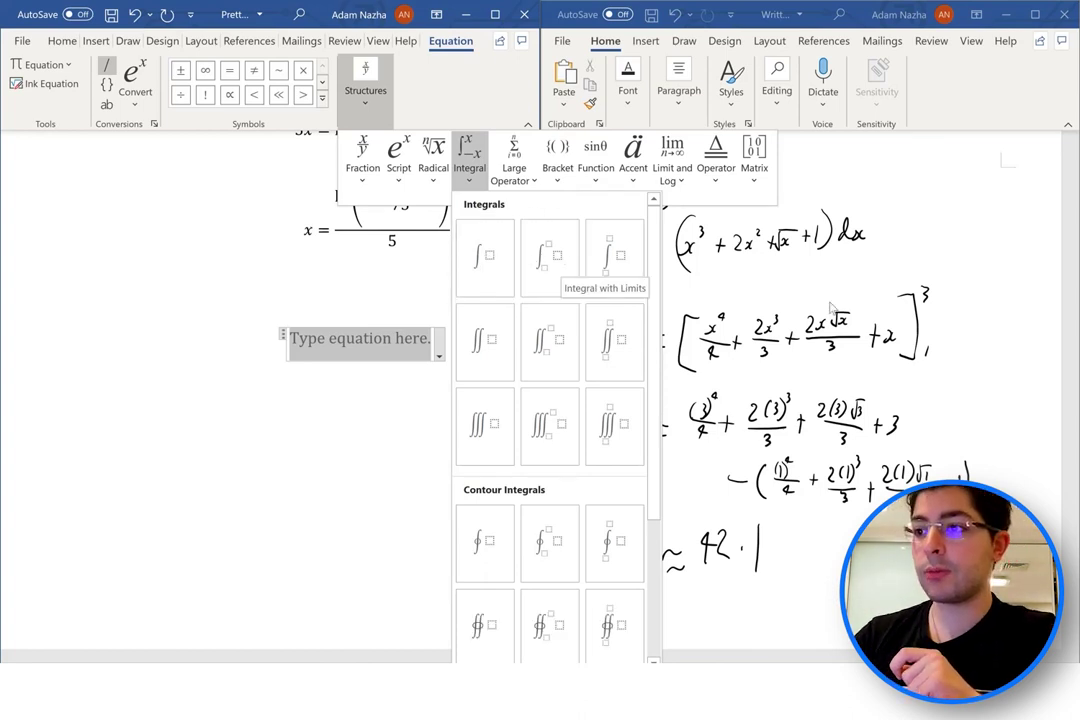
pyautogui.click(830, 308)
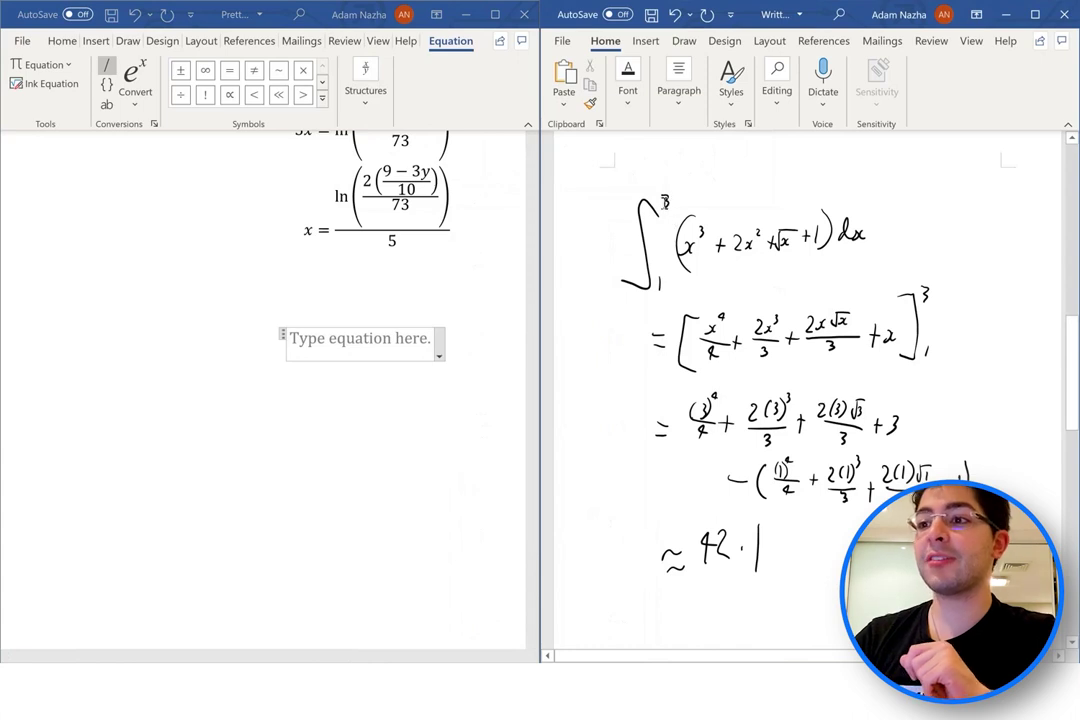
pyautogui.click(375, 92)
pyautogui.click(367, 90)
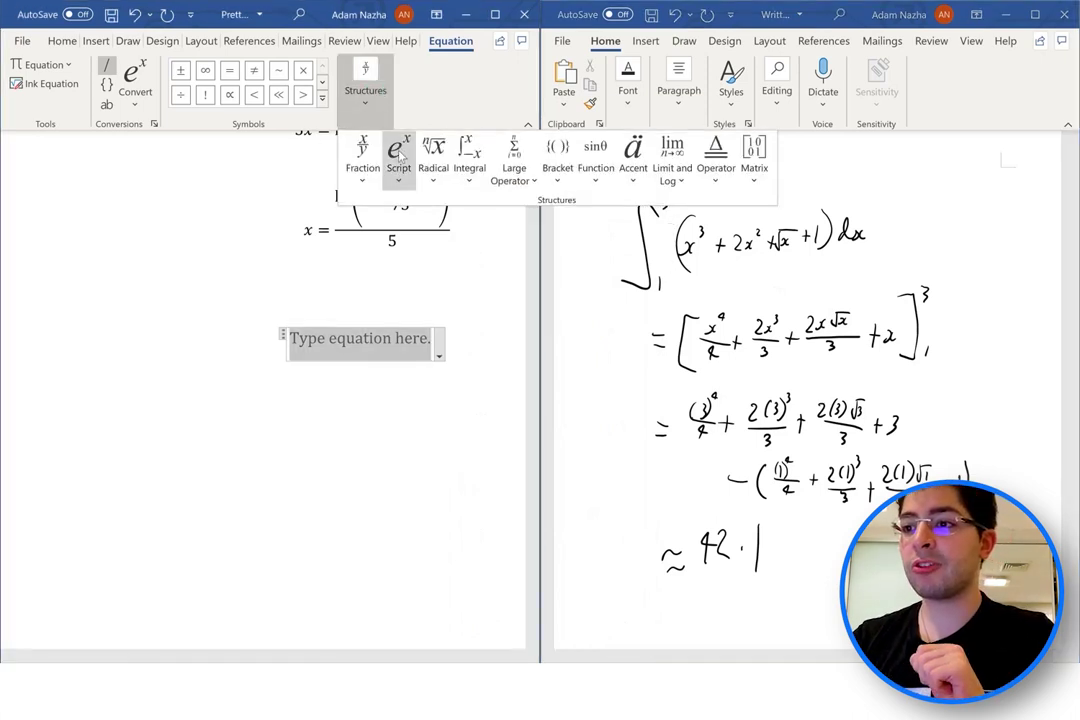
pyautogui.click(468, 155)
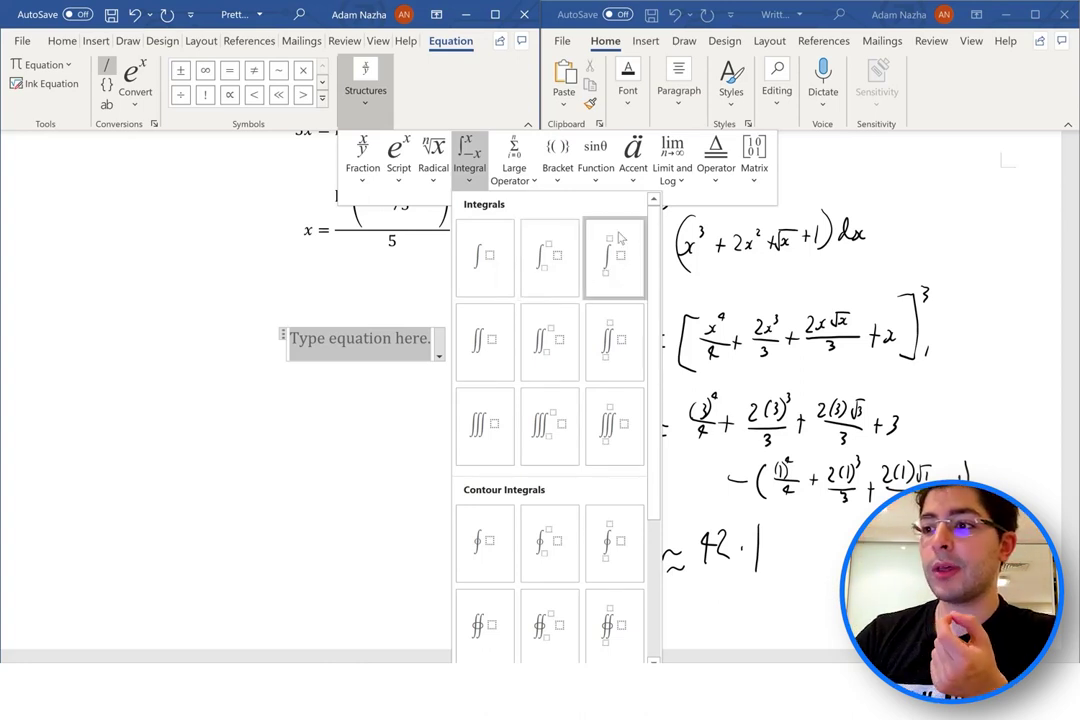
pyautogui.click(545, 258)
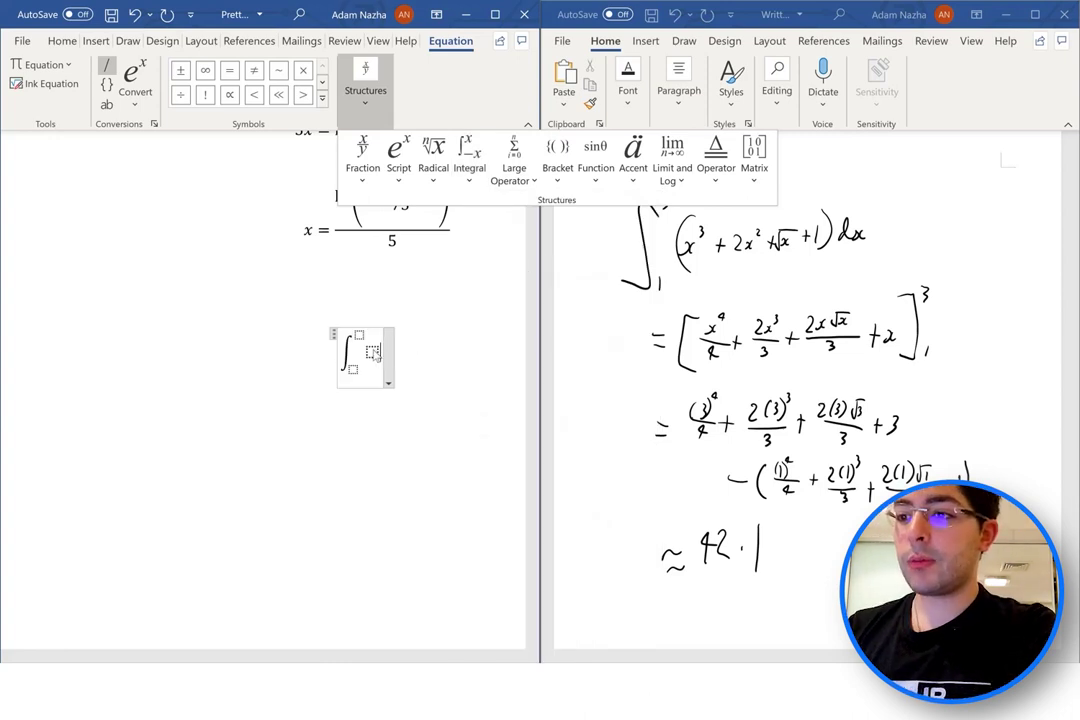
pyautogui.click(372, 352)
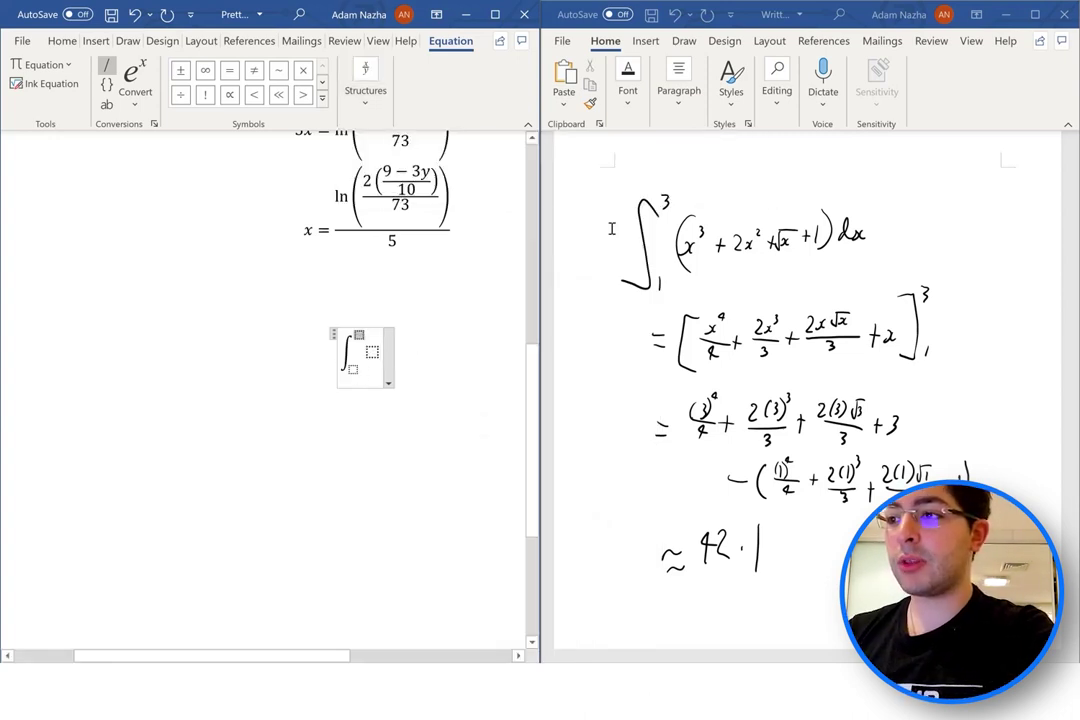
# Set the integral limits to 3 and 1 and type the integrand (x³ + 2x² +
pyautogui.write('3')
pyautogui.press('Down')
pyautogui.write('1')
pyautogui.press('Right')
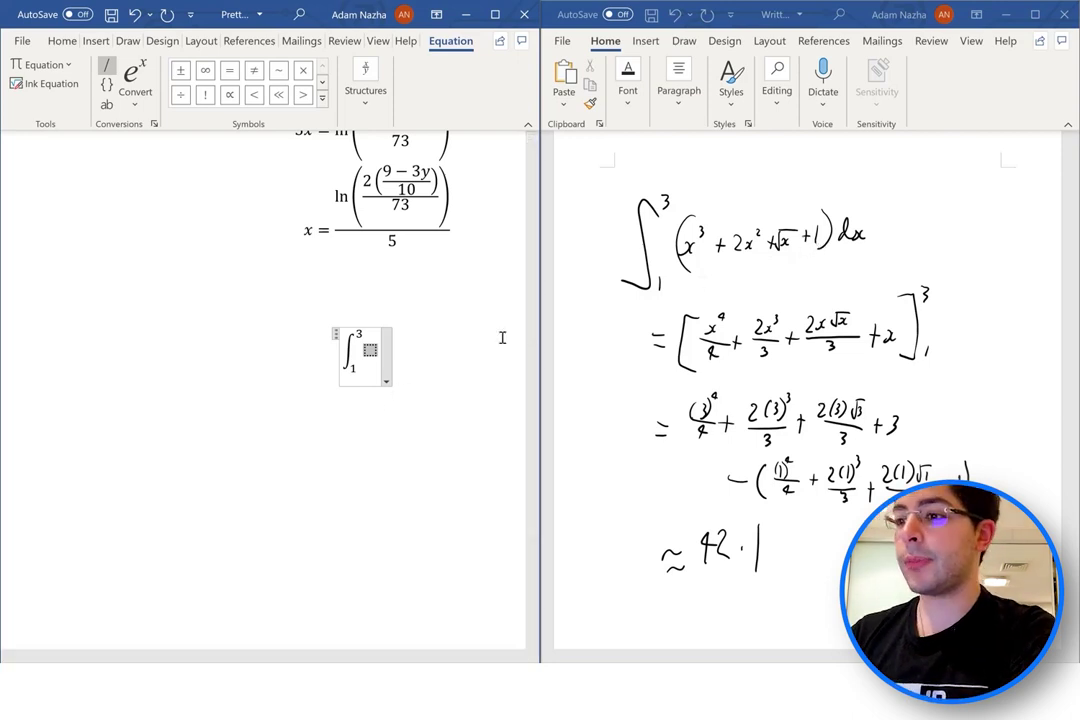
pyautogui.write('(')
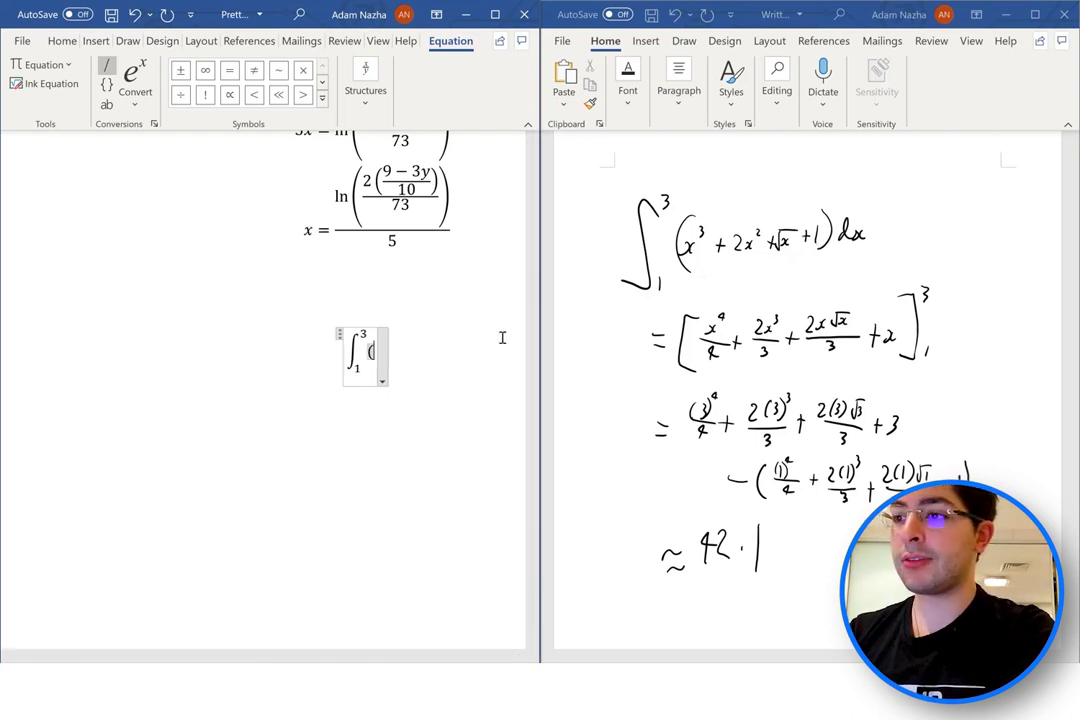
pyautogui.write('x')
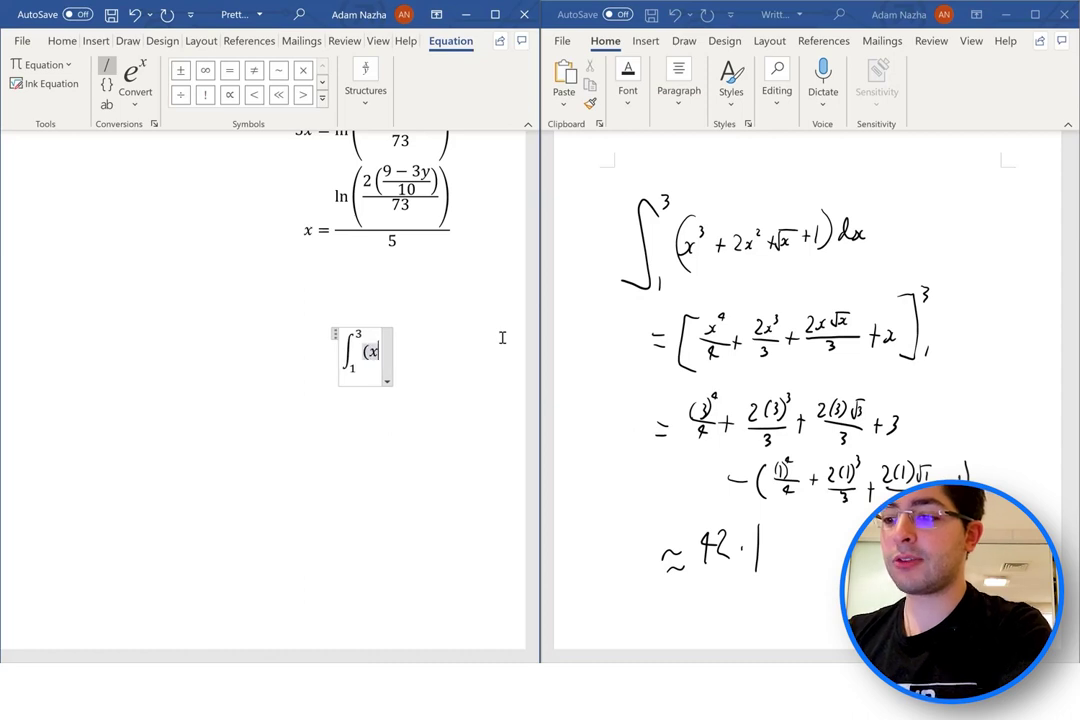
pyautogui.write('^3')
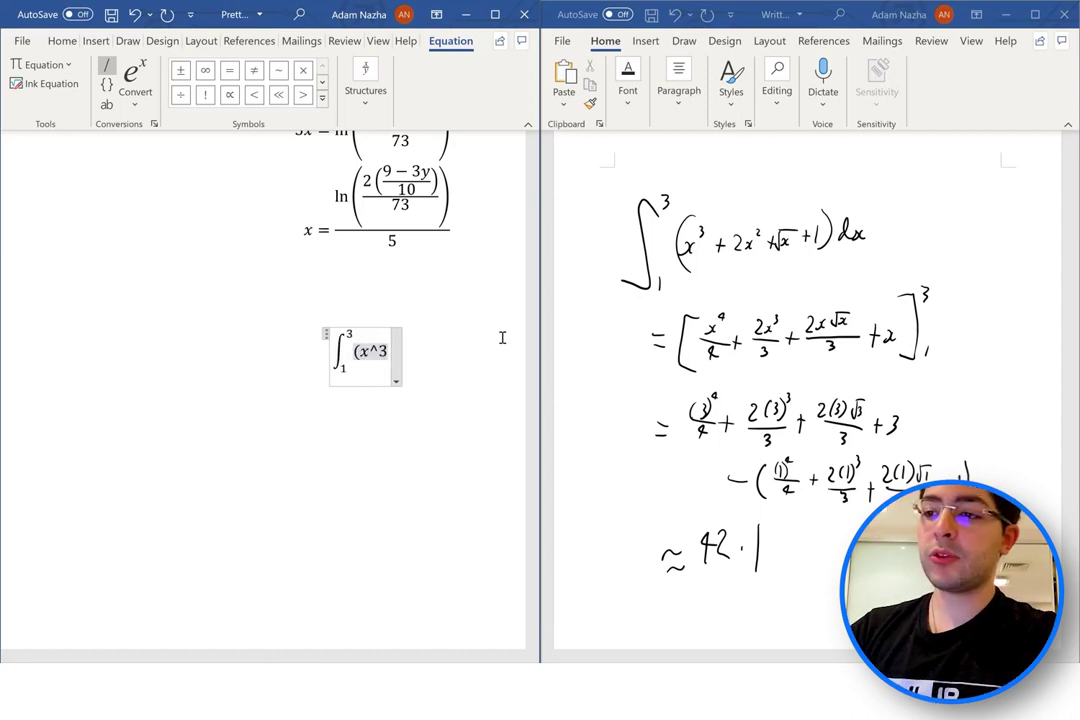
pyautogui.press('space')
pyautogui.write('+ 2x')
pyautogui.write('^2')
pyautogui.press('space')
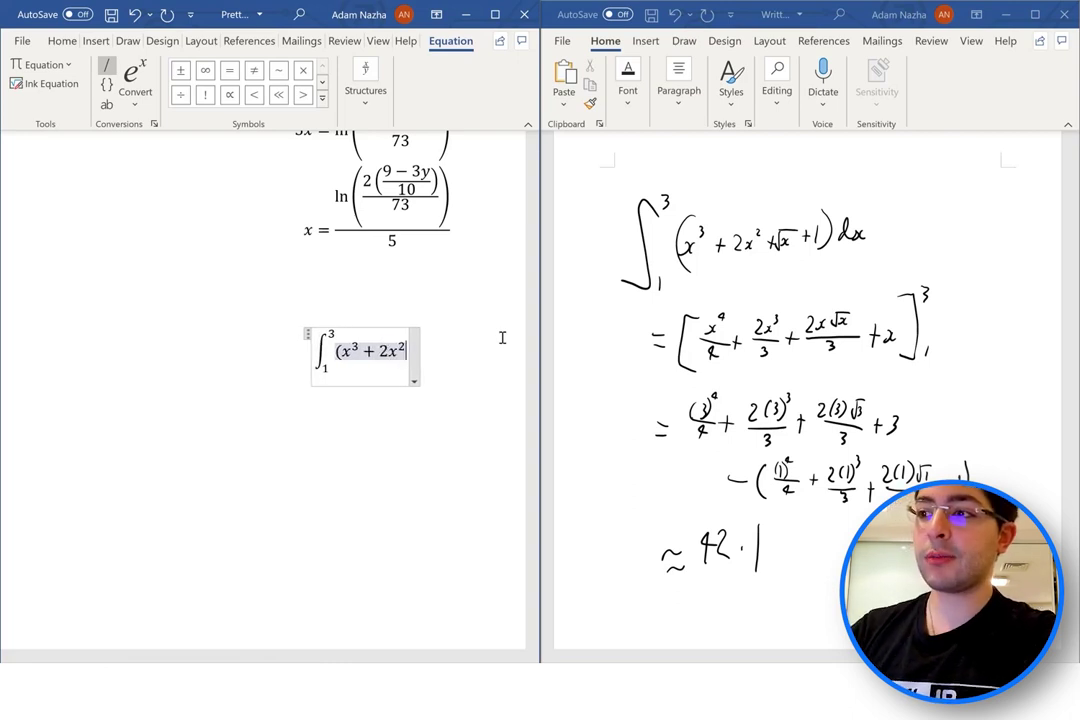
pyautogui.write('+')
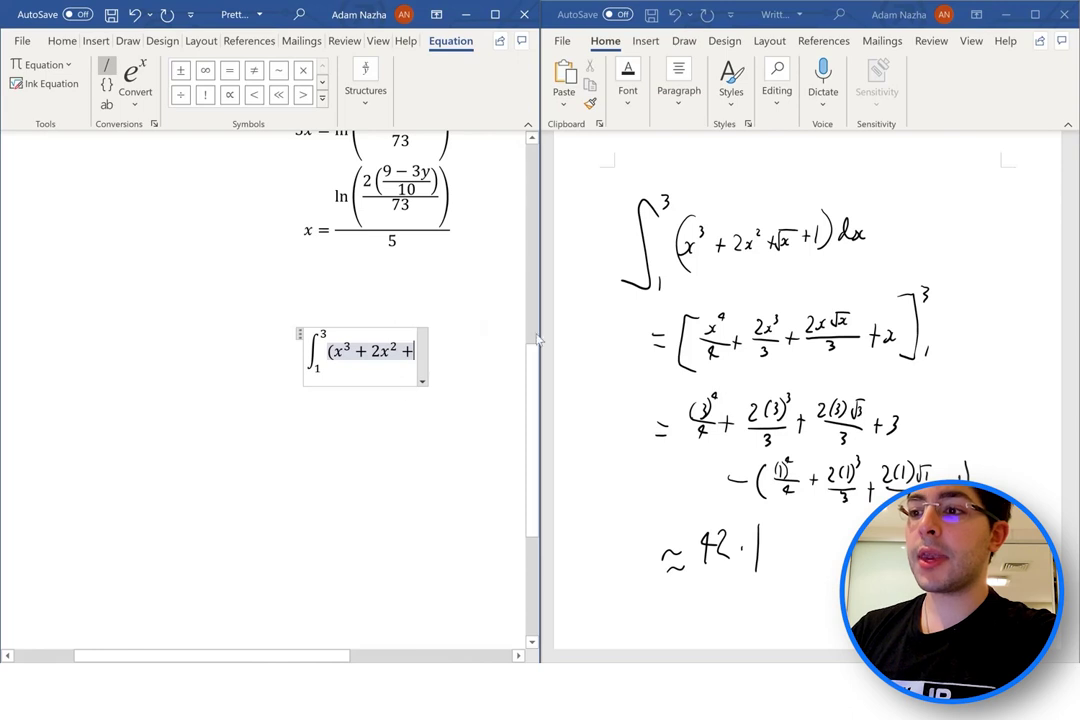
# Insert a square root of x, then finish the integrand with + 1)dx
pyautogui.click(365, 88)
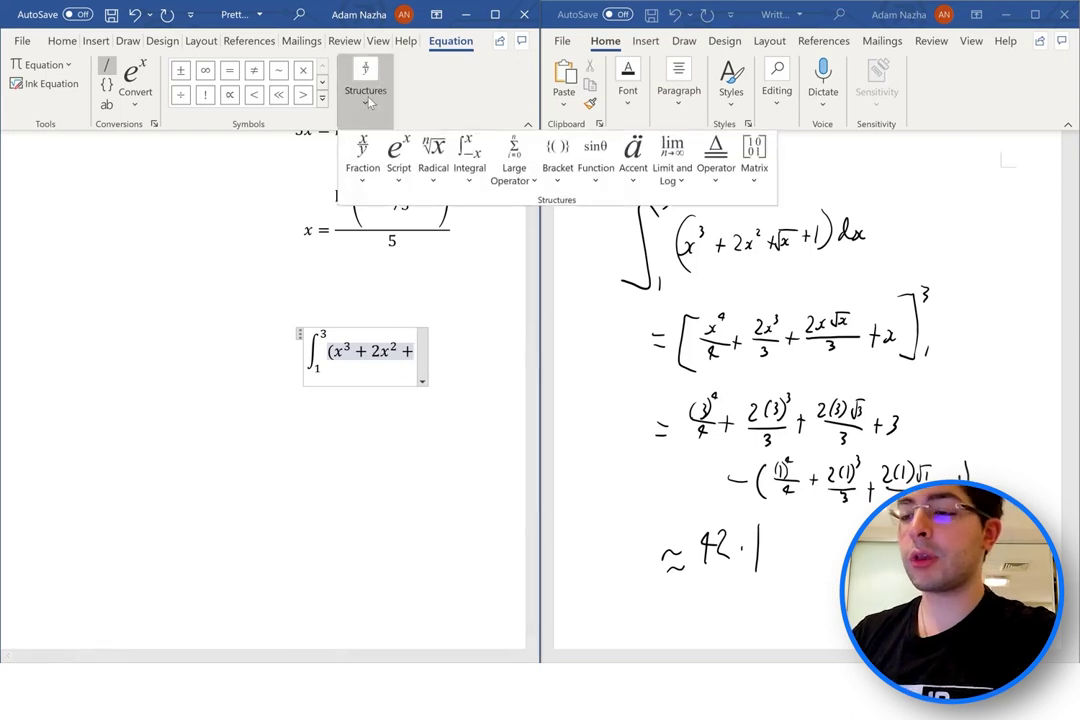
pyautogui.click(435, 160)
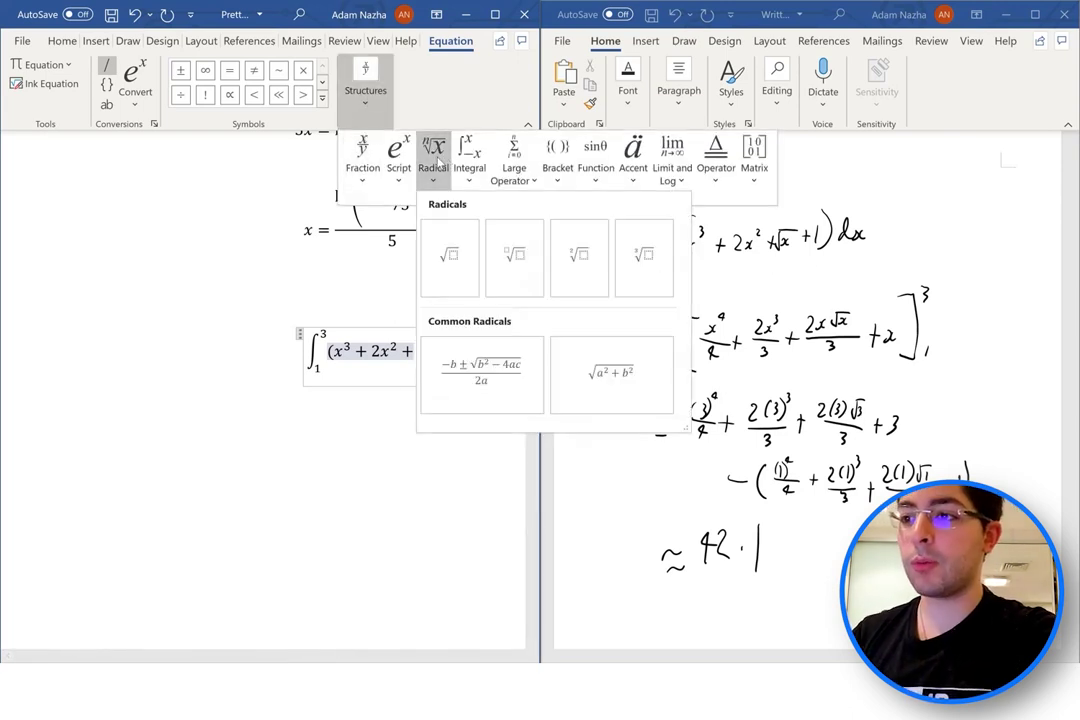
pyautogui.click(450, 252)
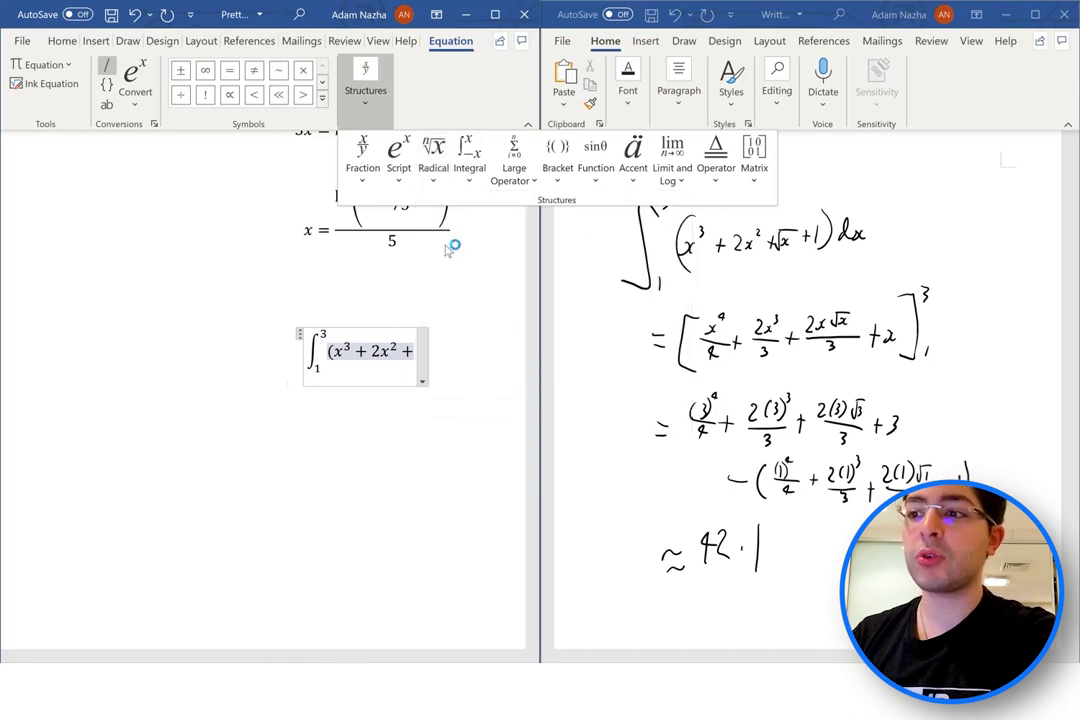
pyautogui.click(422, 350)
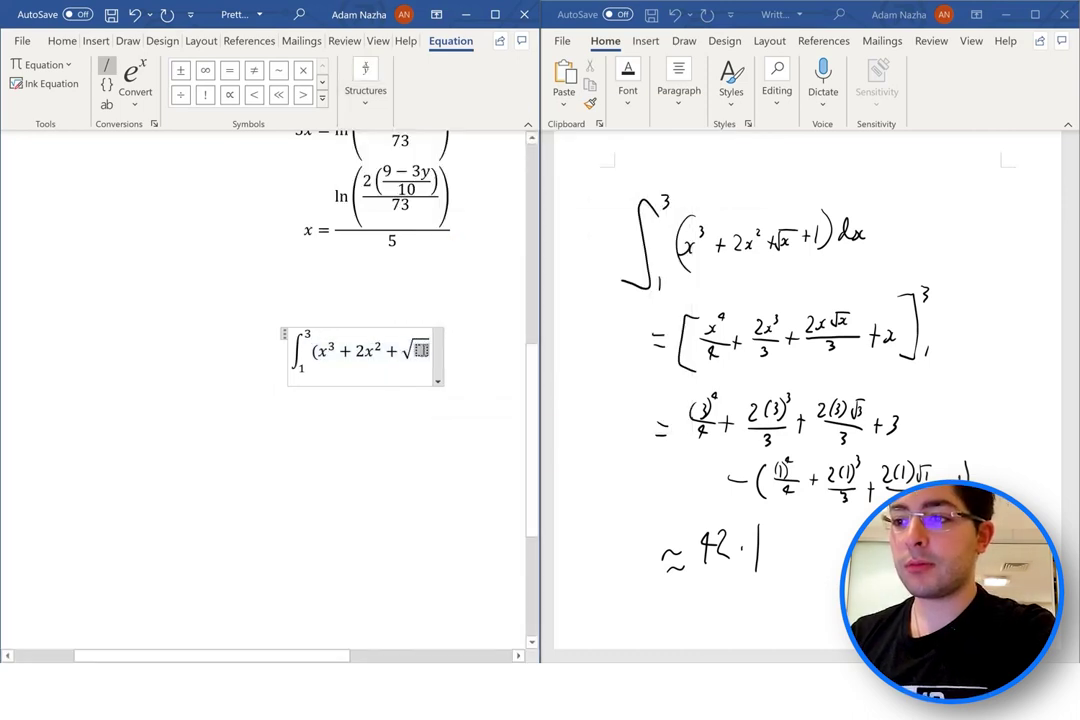
pyautogui.write('x')
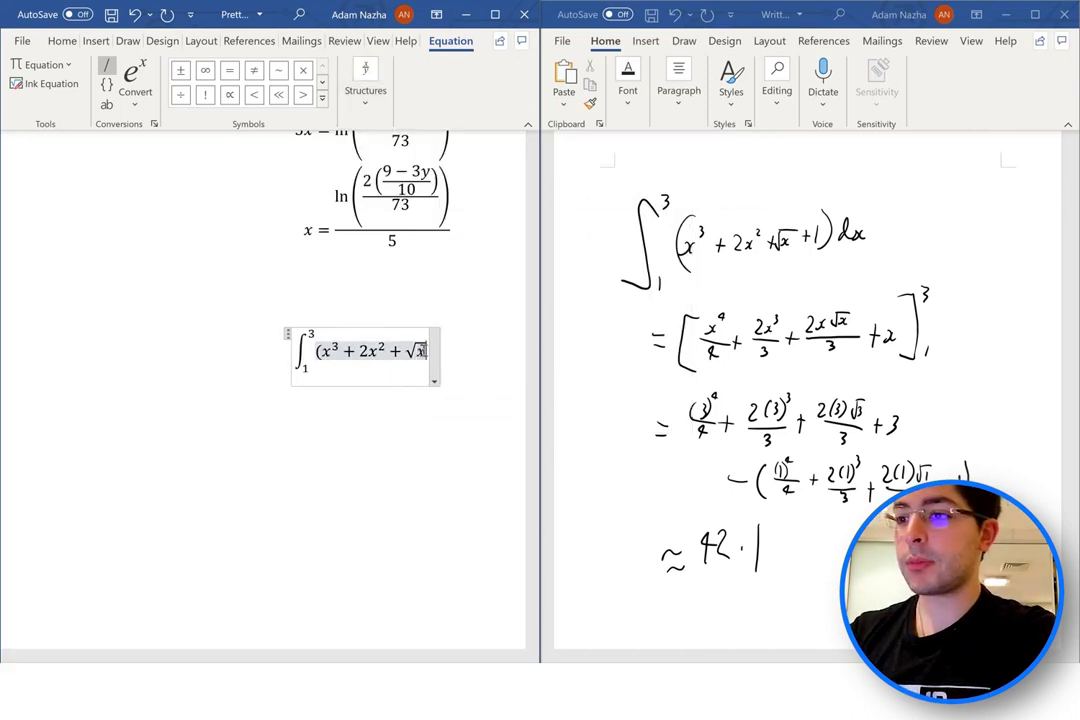
pyautogui.press('Right')
pyautogui.write('+')
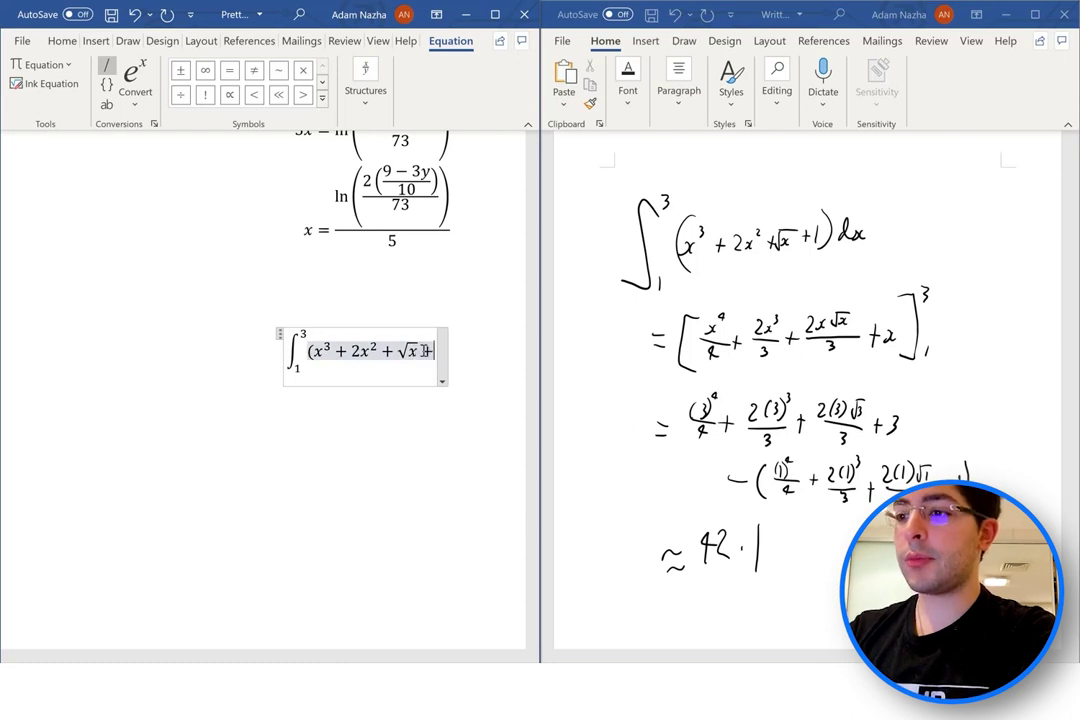
pyautogui.write(' 1)')
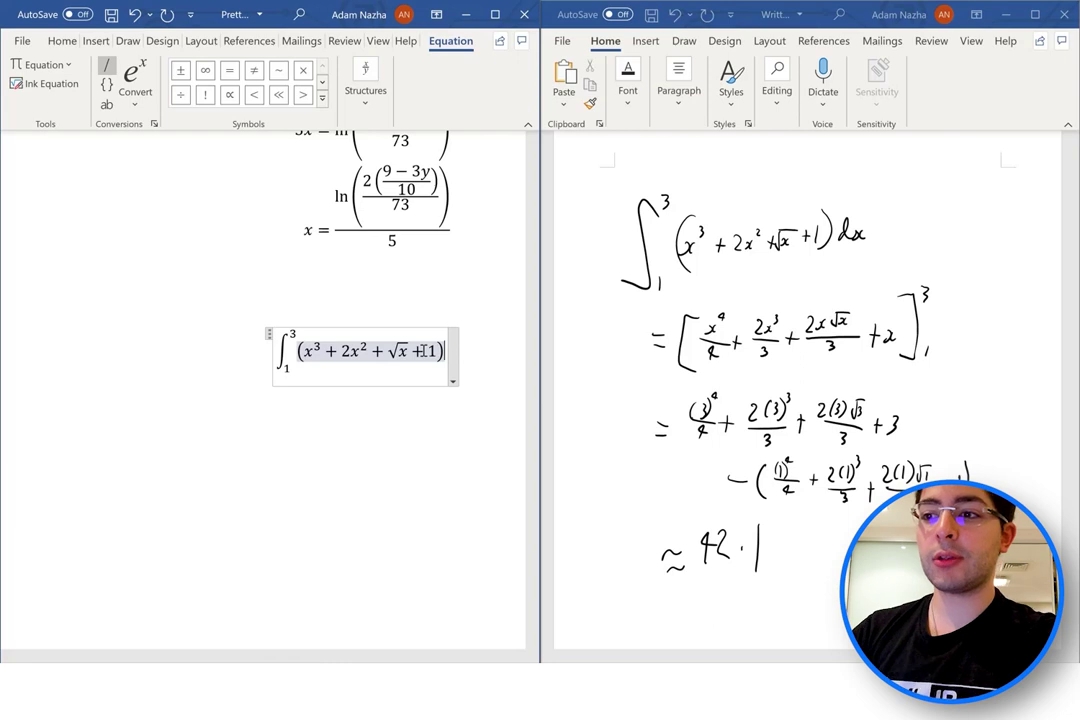
pyautogui.write('dx')
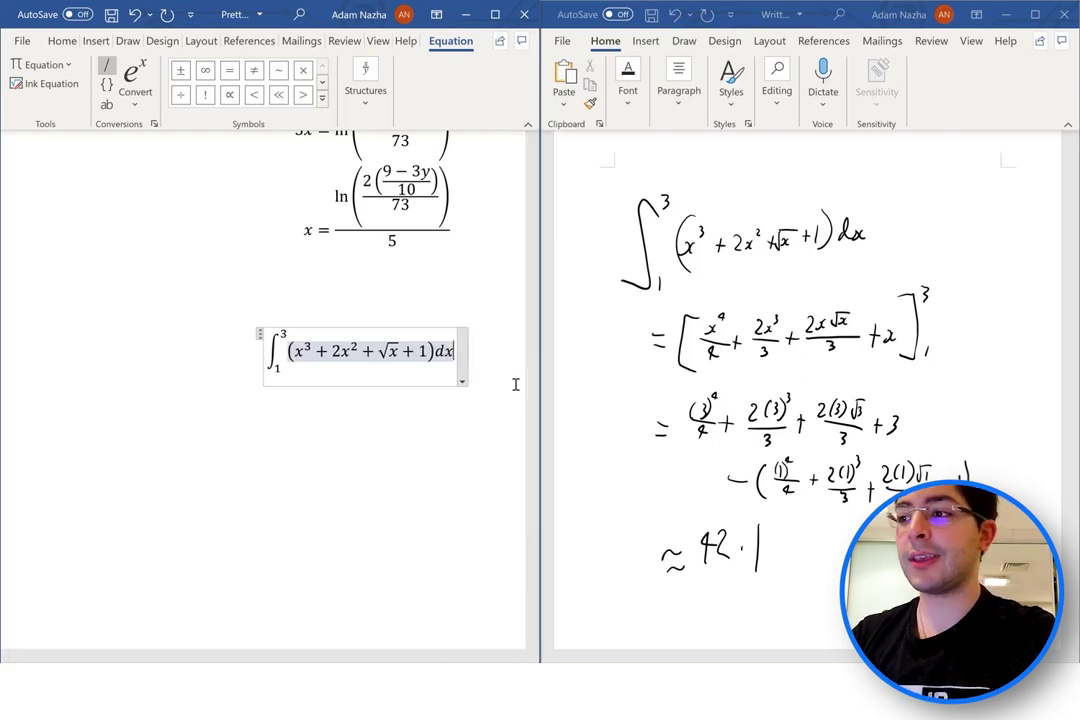